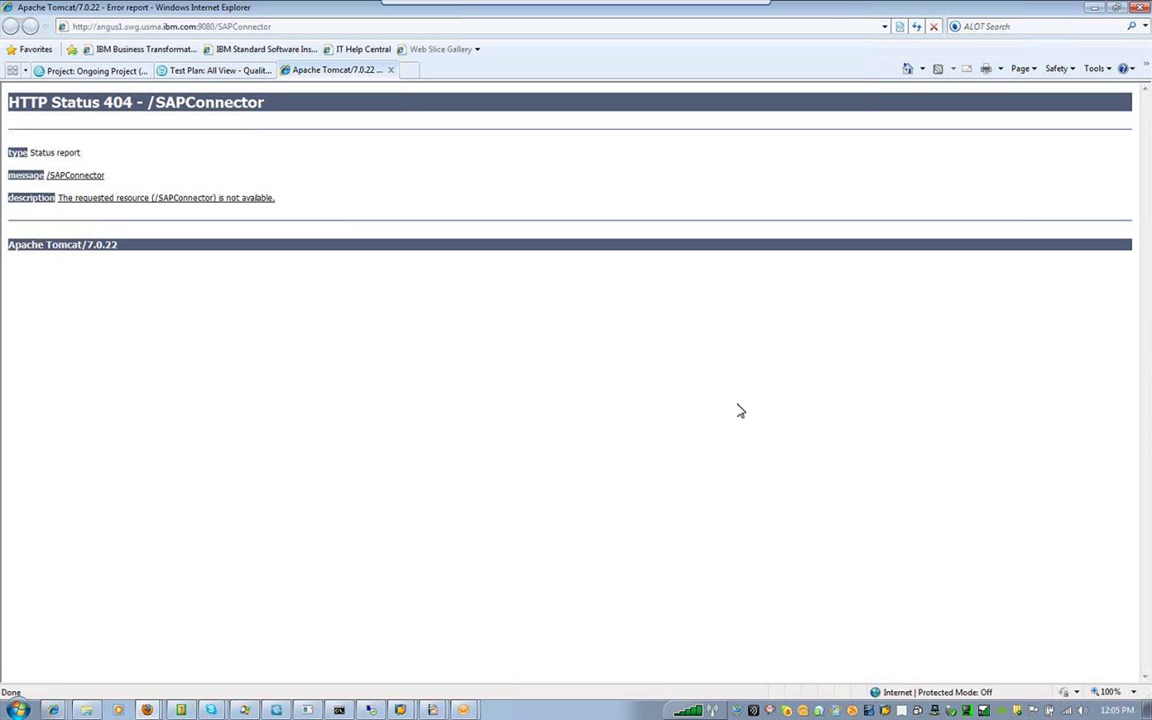
- Switch from the Internet Explorer 404 page to the remote RAD Debug perspective showing Tomcat v7.0
click(372, 709)
mouse_move(375, 710)
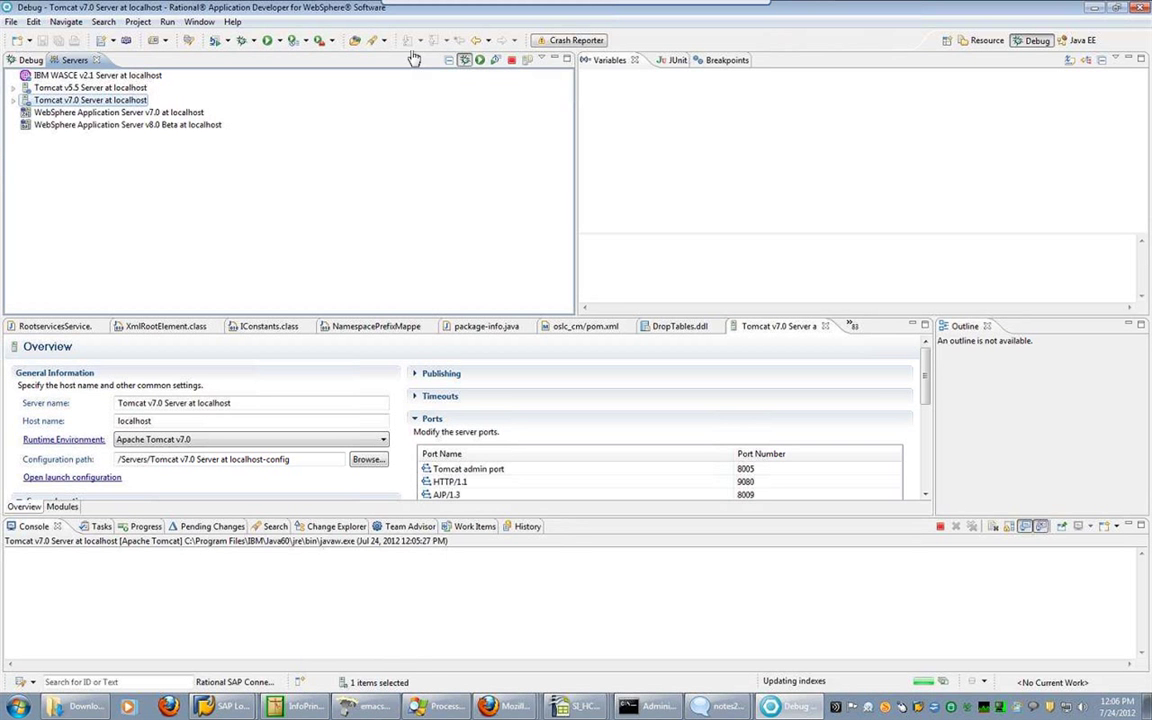
- Restart Tomcat v7.0 in debug, dismiss the 9080/8009 port-conflict error, and bring up Process Explorer
click(464, 60)
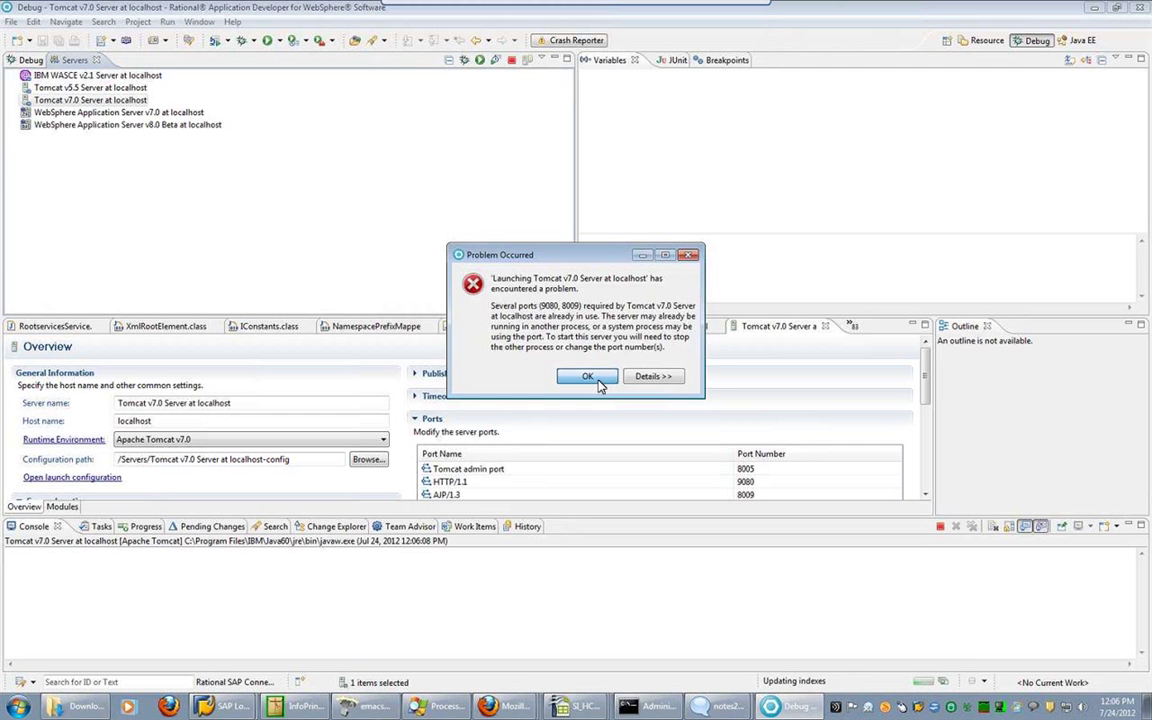
click(590, 377)
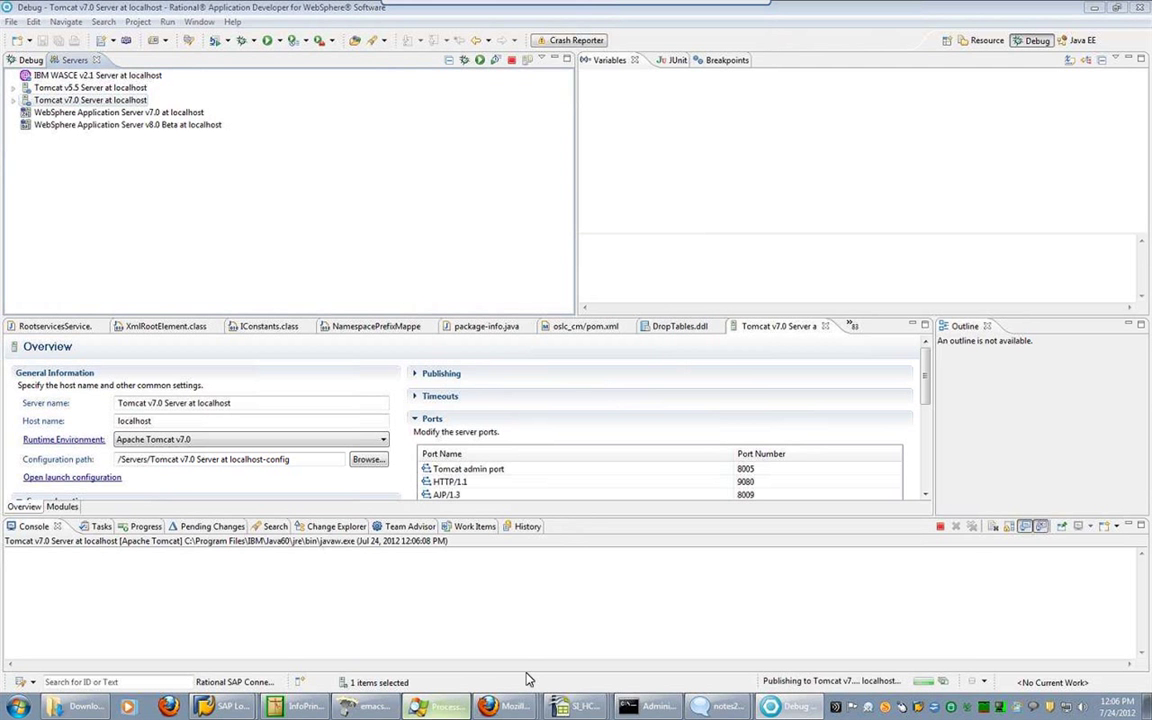
click(441, 706)
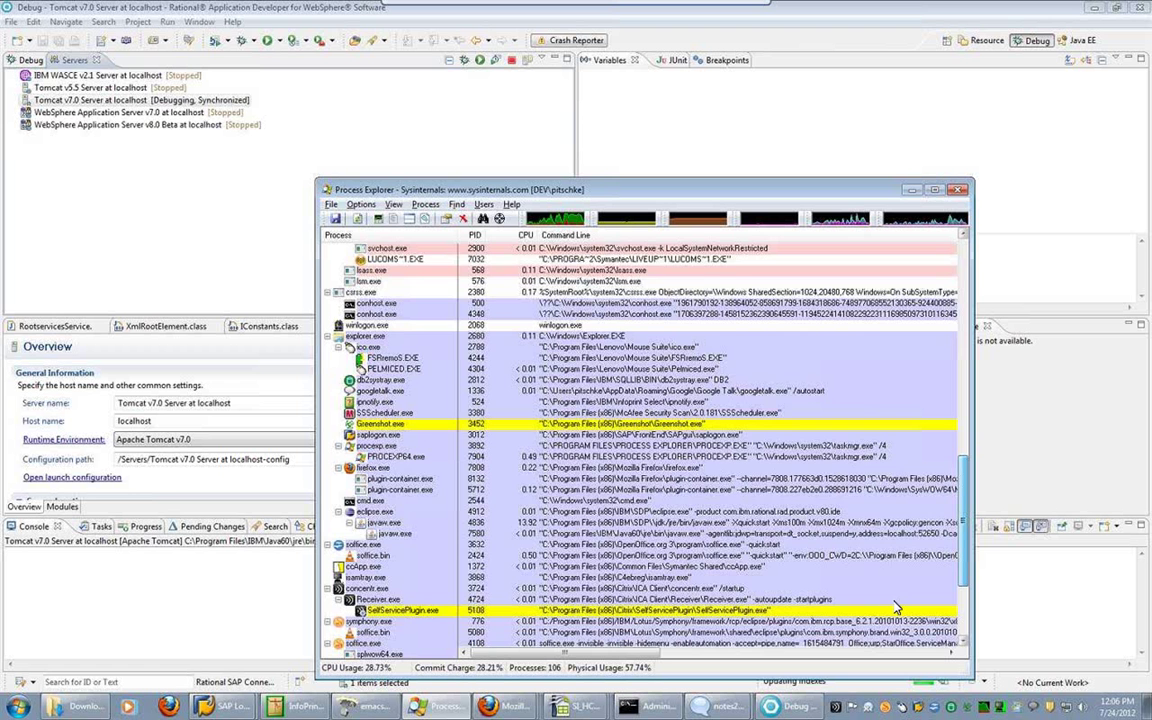
- Review Process Explorer's running processes, including the javaw entries under eclipse, then close it
scroll(960, 607, down, 5)
scroll(960, 607, up, 2)
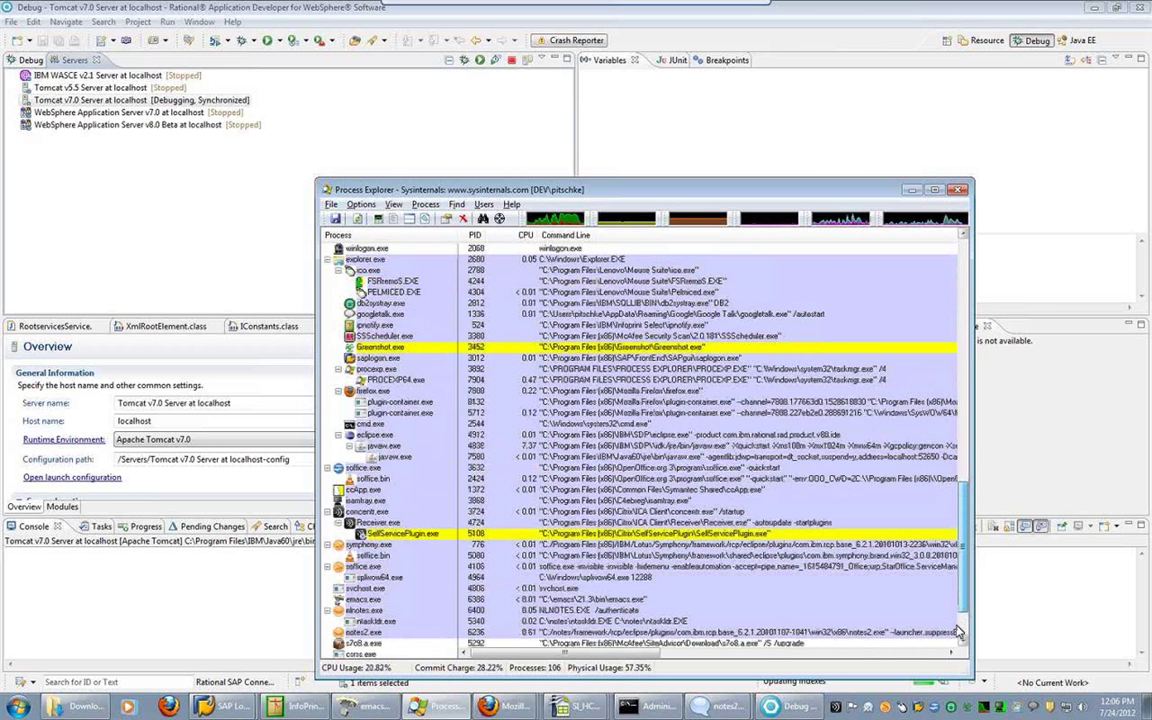
drag(958, 632, 963, 578)
scroll(965, 565, up, 8)
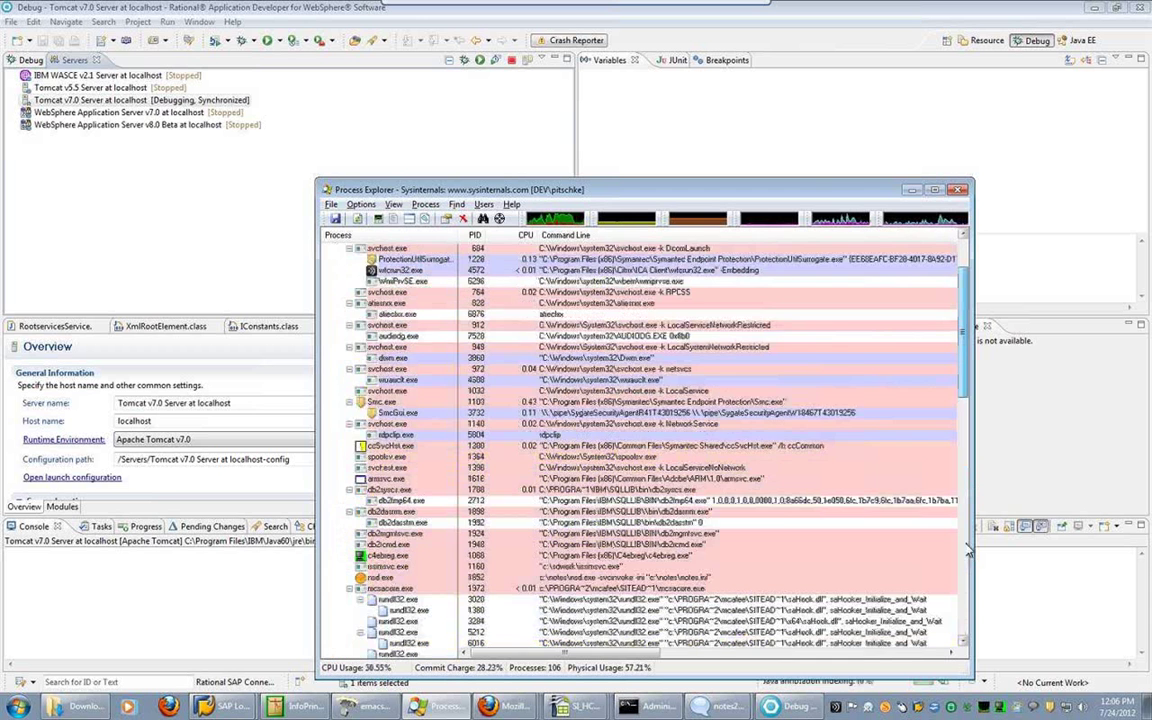
scroll(968, 352, down, 8)
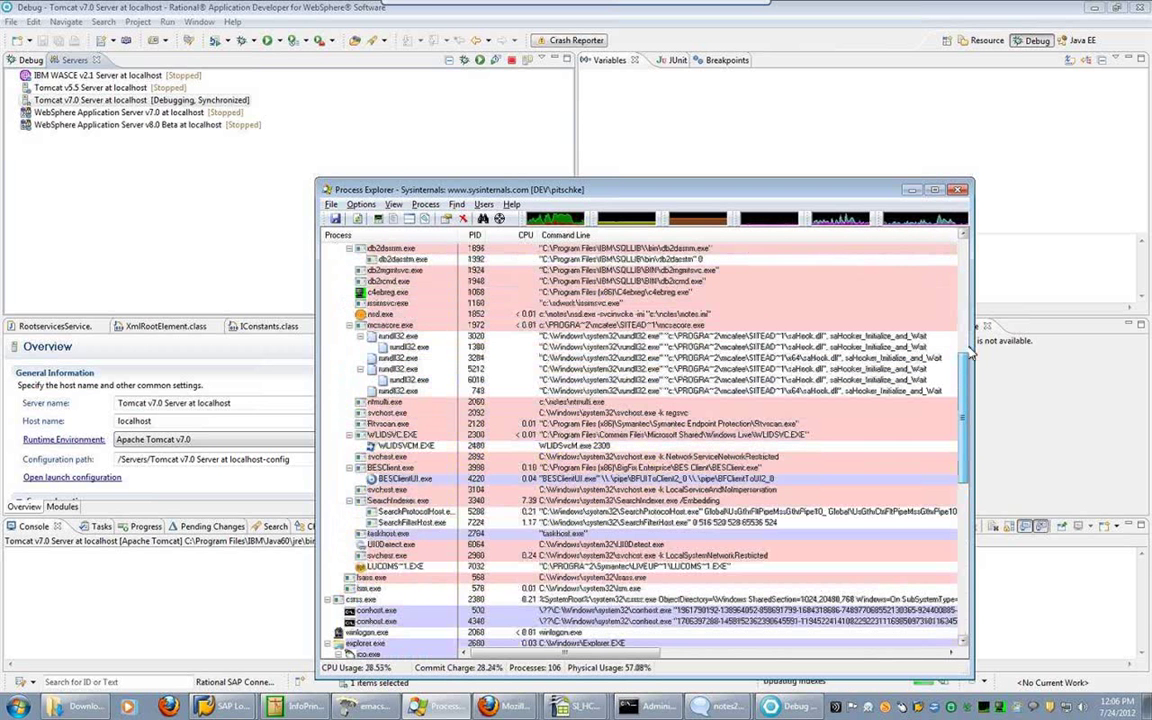
scroll(968, 352, down, 7)
scroll(955, 522, down, 3)
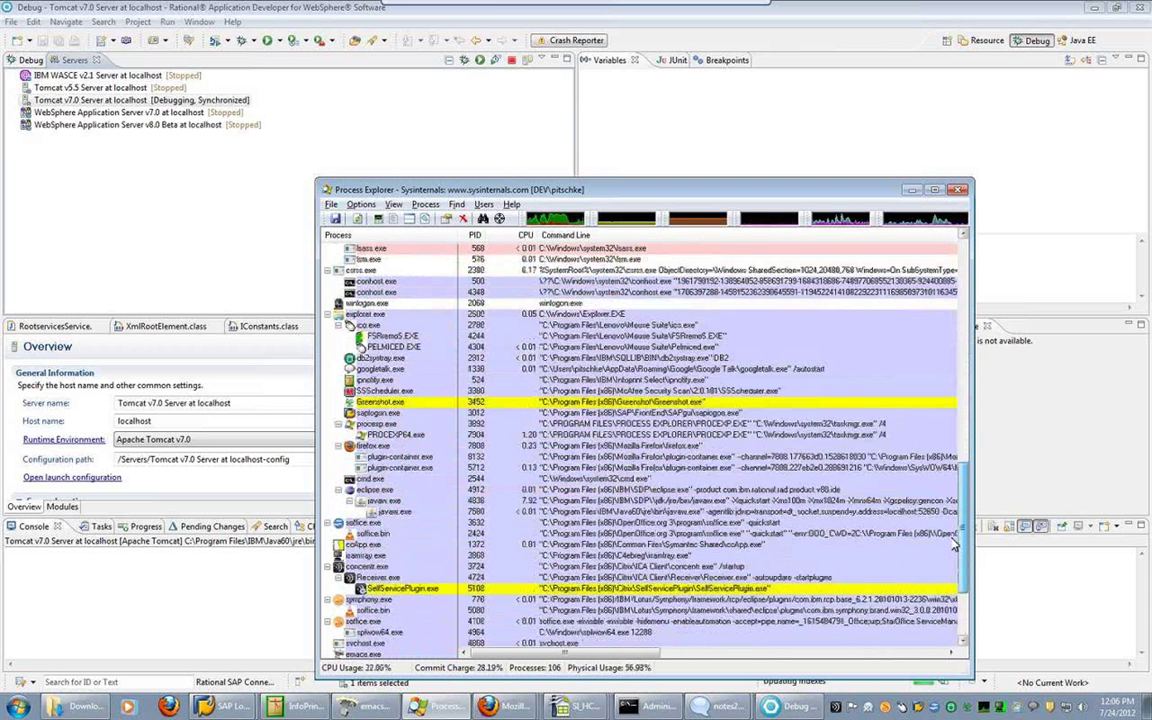
scroll(955, 560, down, 2)
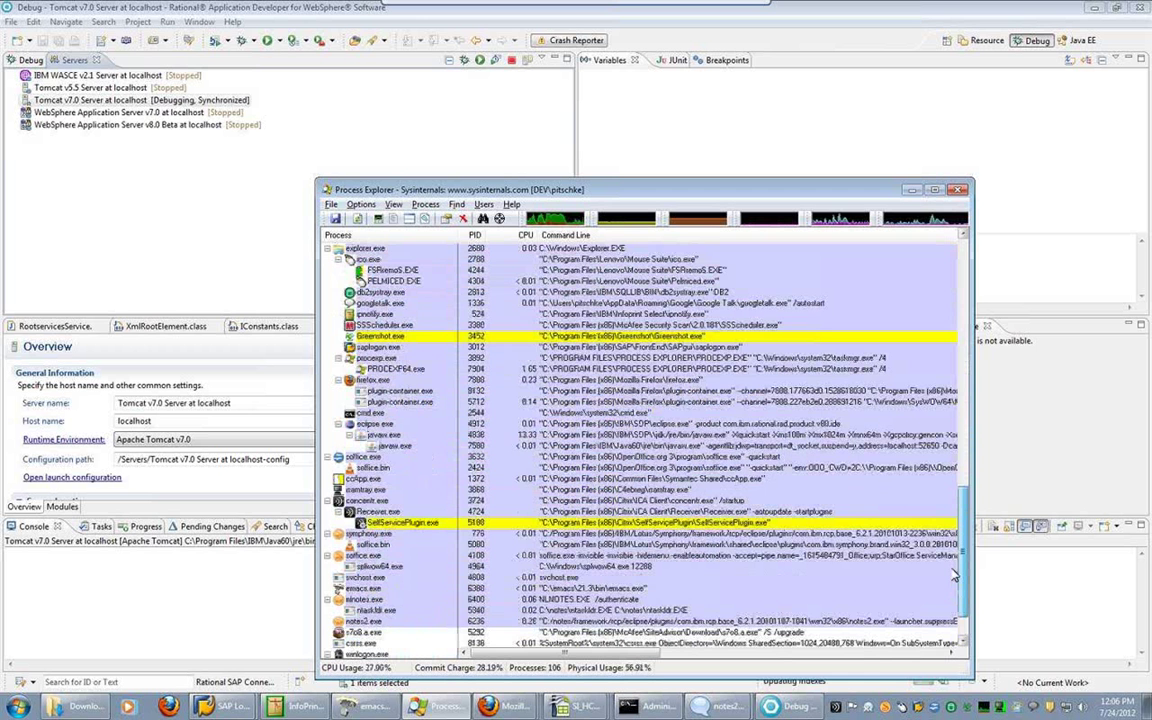
scroll(955, 575, down, 2)
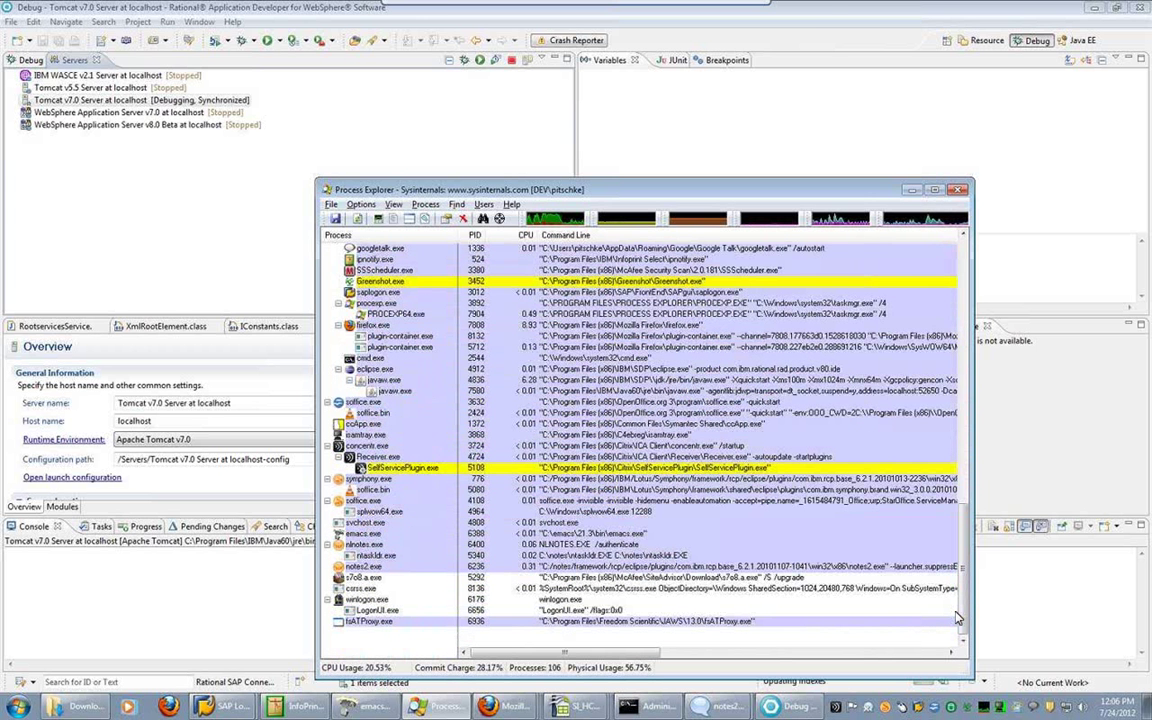
click(802, 78)
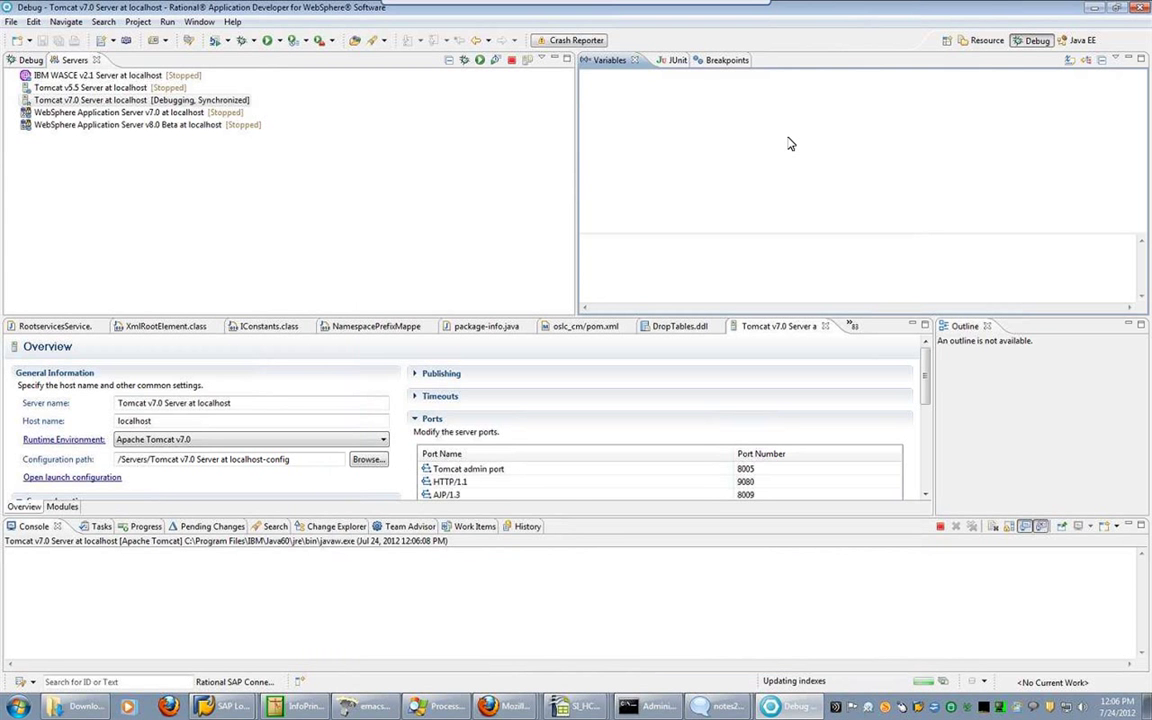
- Recheck the /SAPConnector page in Internet Explorer, still a 404, then return to the remote session
mouse_move(820, 10)
mouse_move(735, 15)
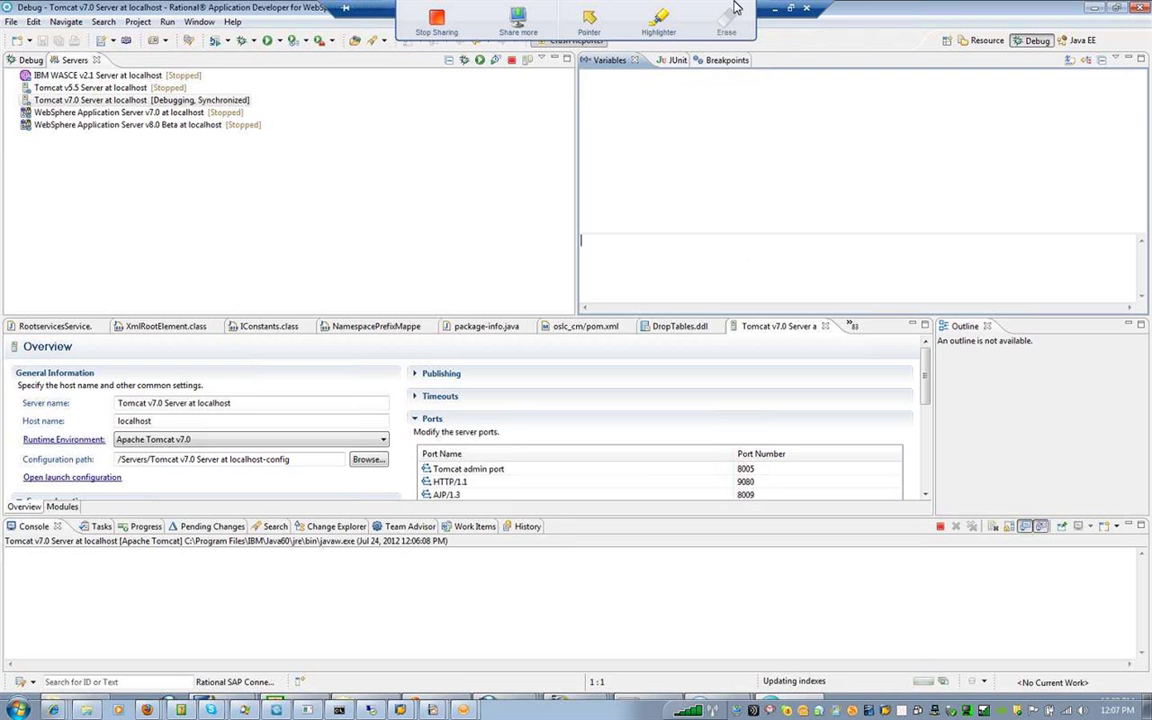
key(alt+Tab)
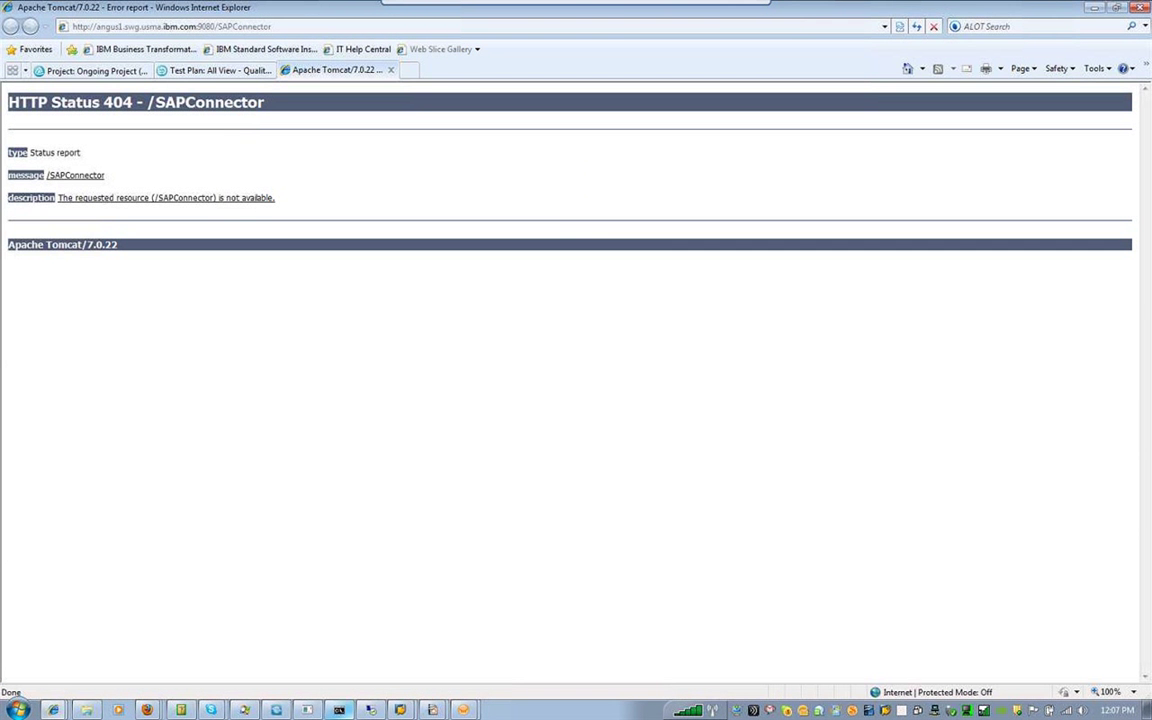
click(368, 711)
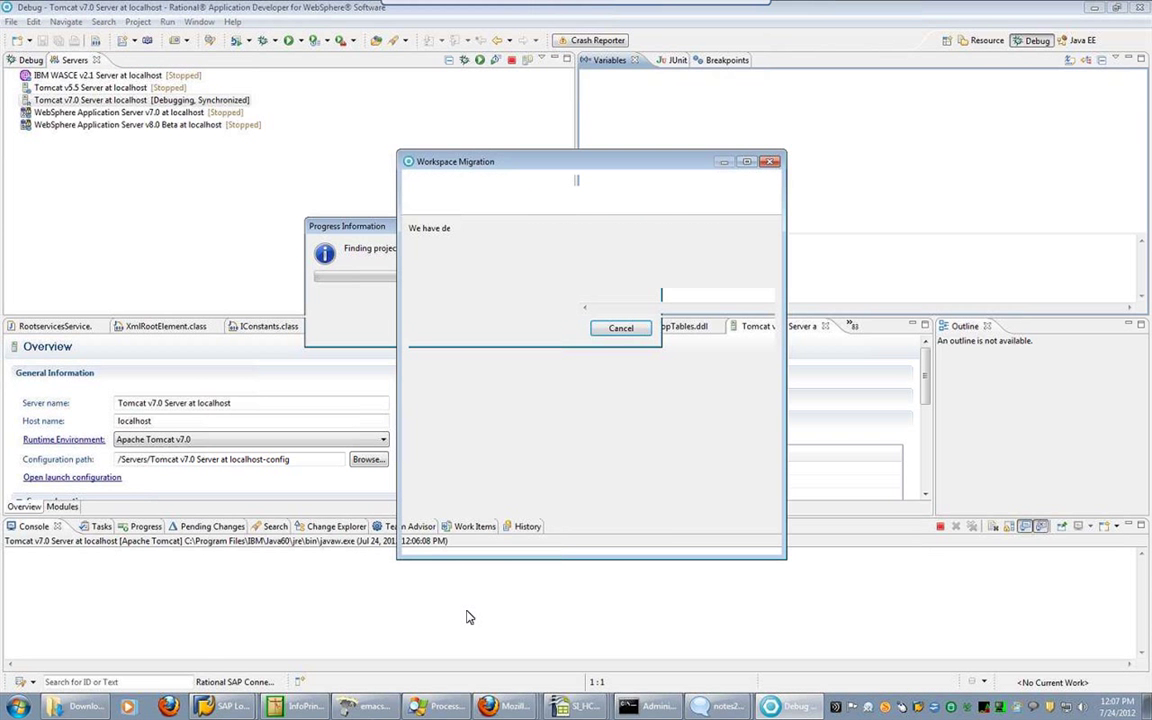
- Cancel the Workspace Migration dialog and disconnect the remote Windows session without logging off
click(740, 539)
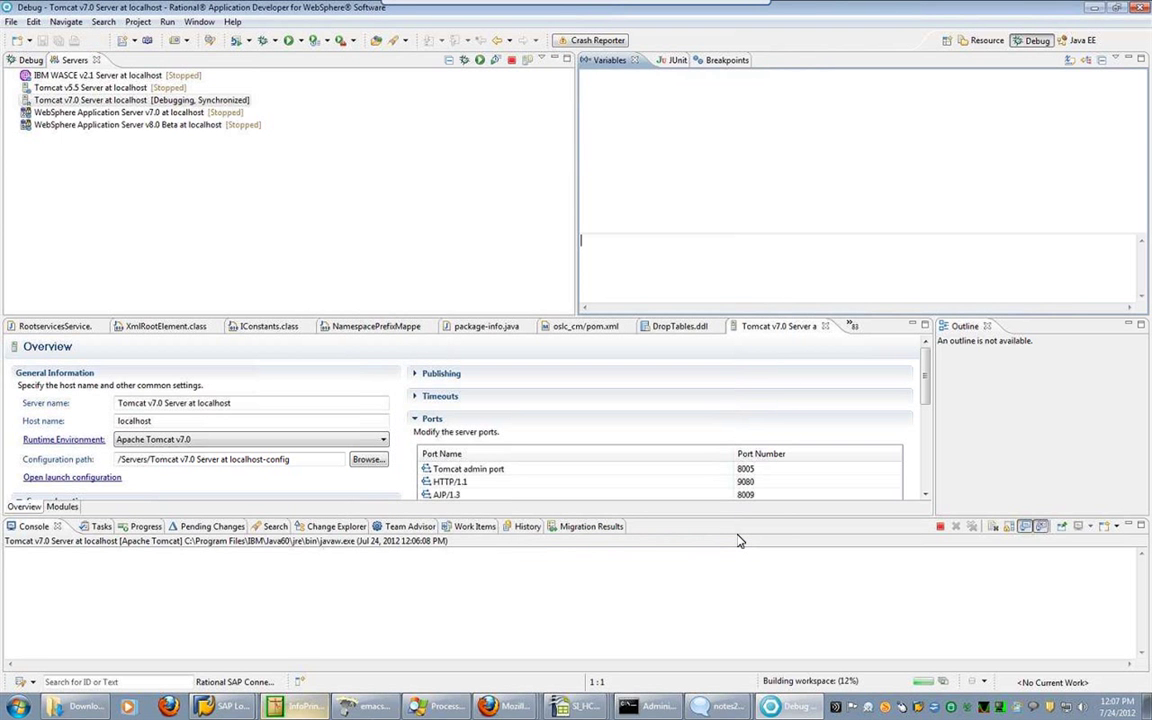
click(12, 707)
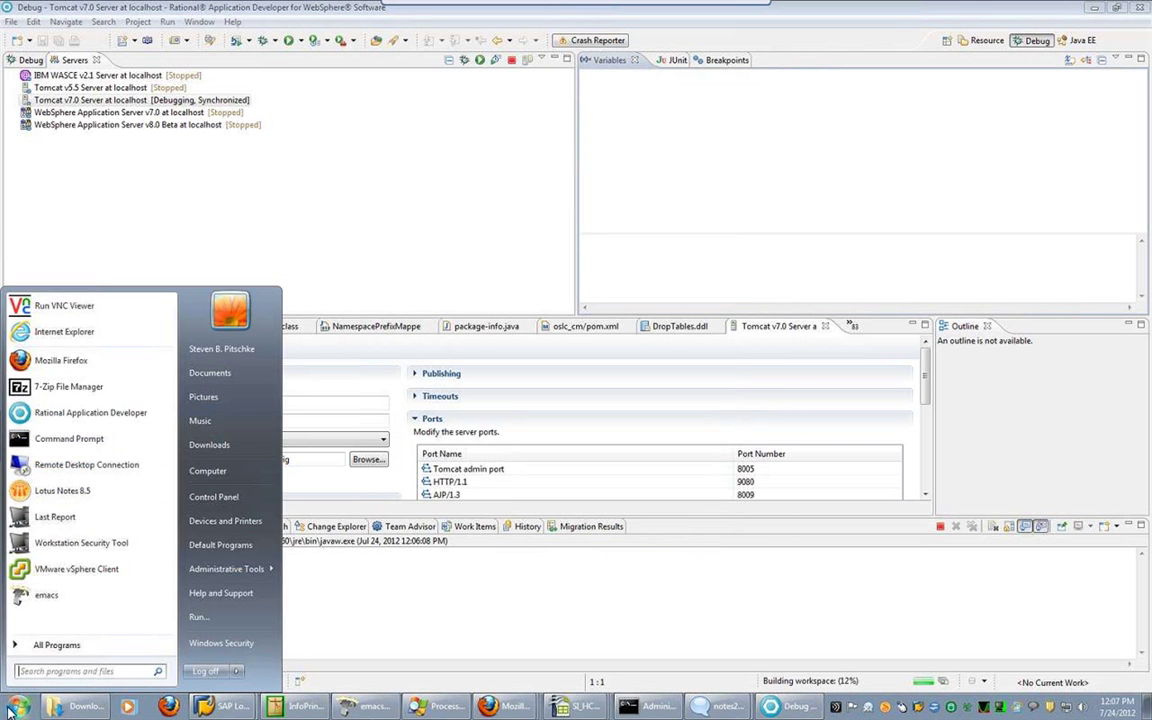
mouse_move(237, 675)
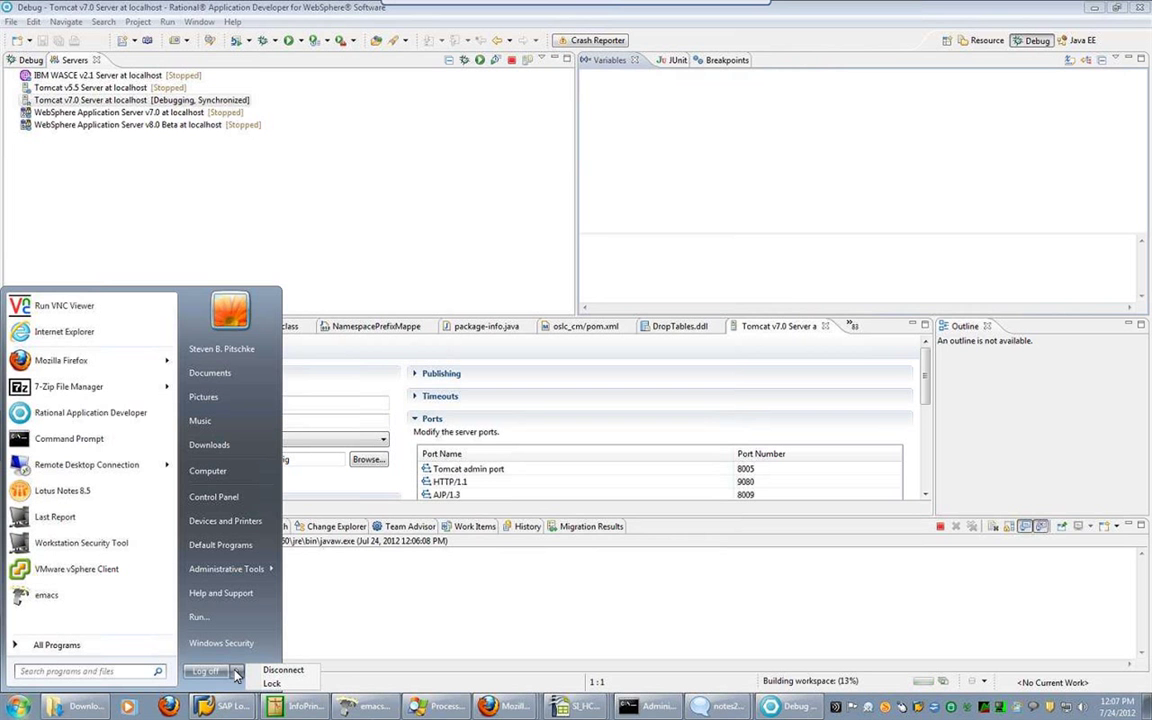
click(237, 675)
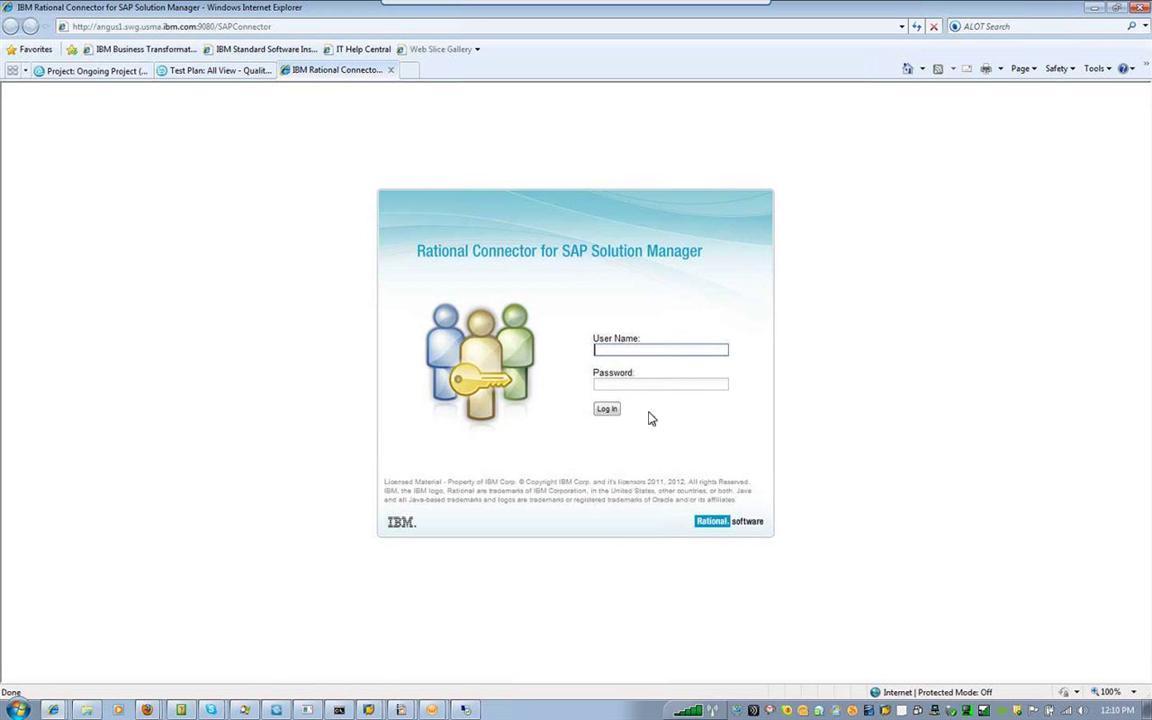
- Log in to the Rational Connector for SAP Solution Manager with the user name and password
text(ADMIN)
key(Tab)
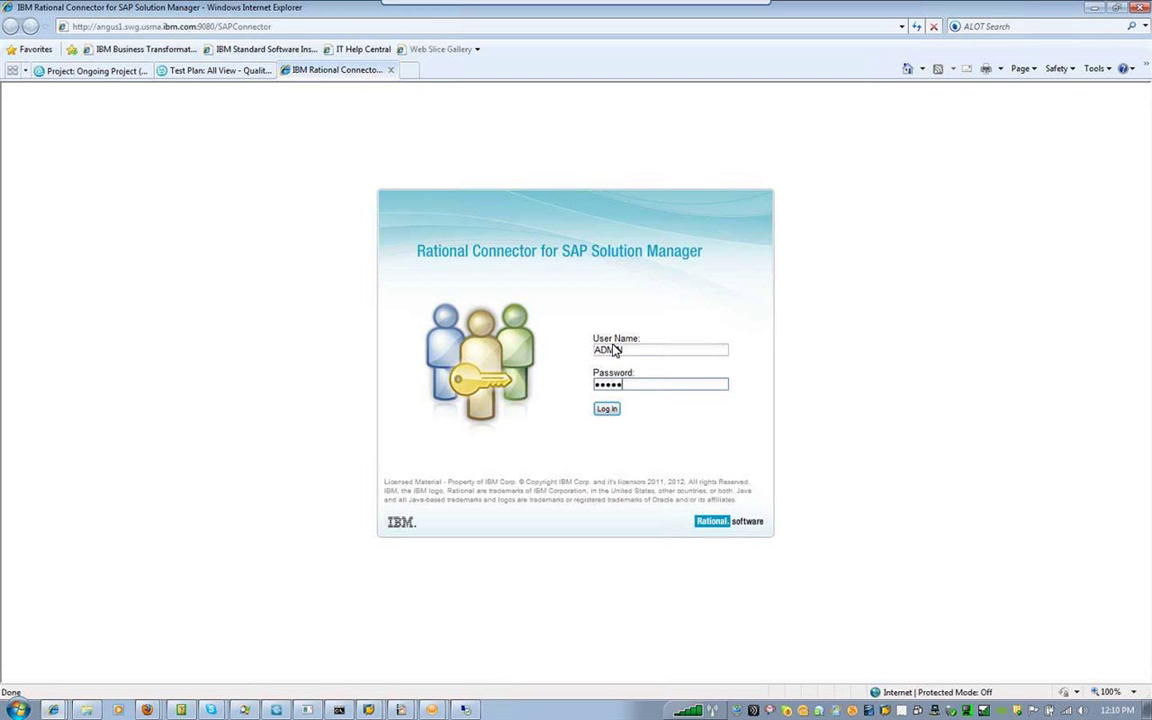
key(Return)
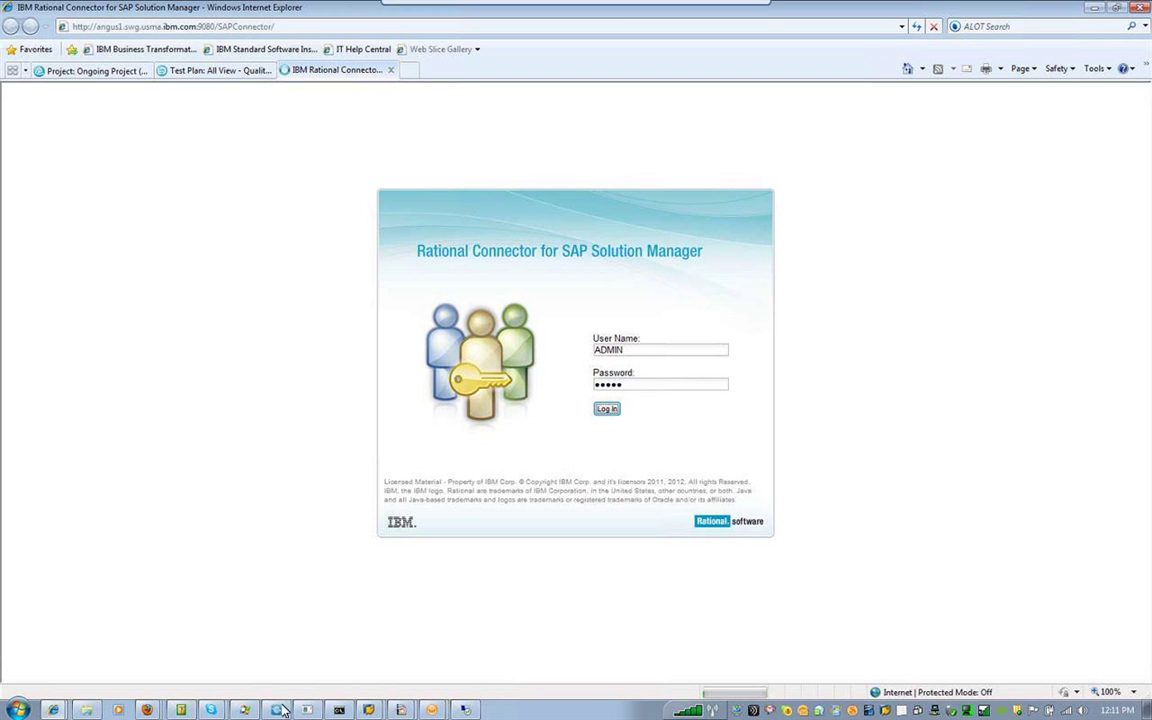
- Cycle through the open windows to reach Lotus Notes and its OpenOffice Document Recovery prompt
click(405, 711)
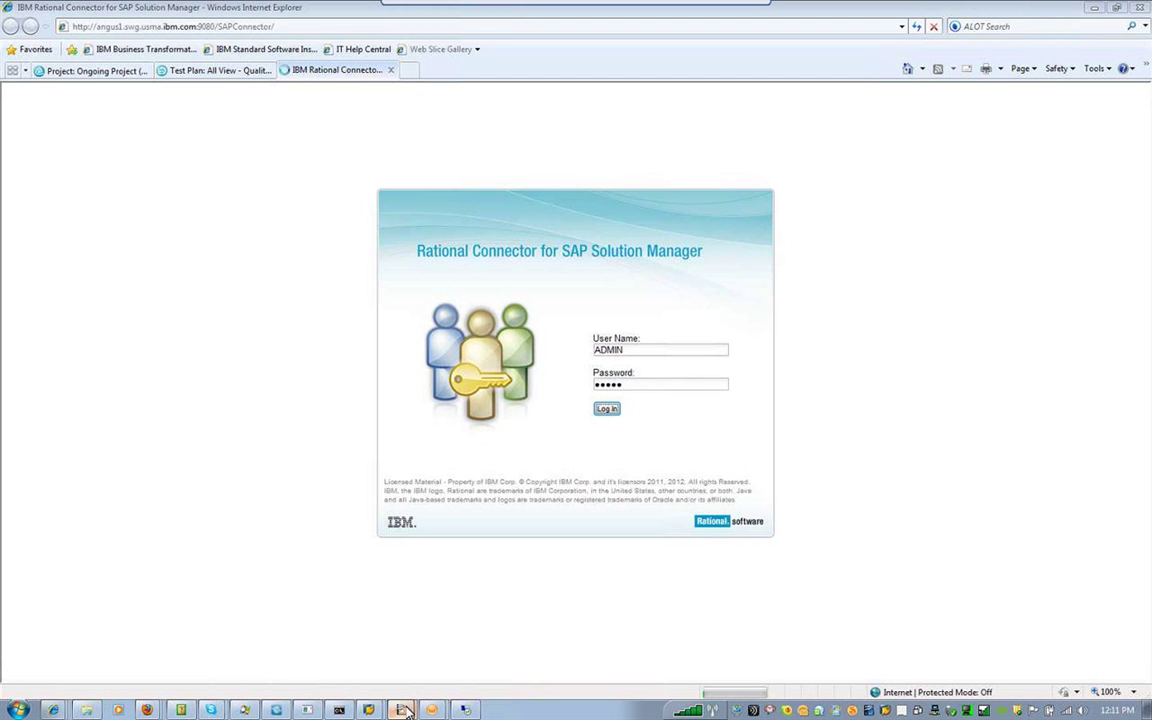
key(alt+Tab)
key(alt+Tab)
key(alt+Tab)
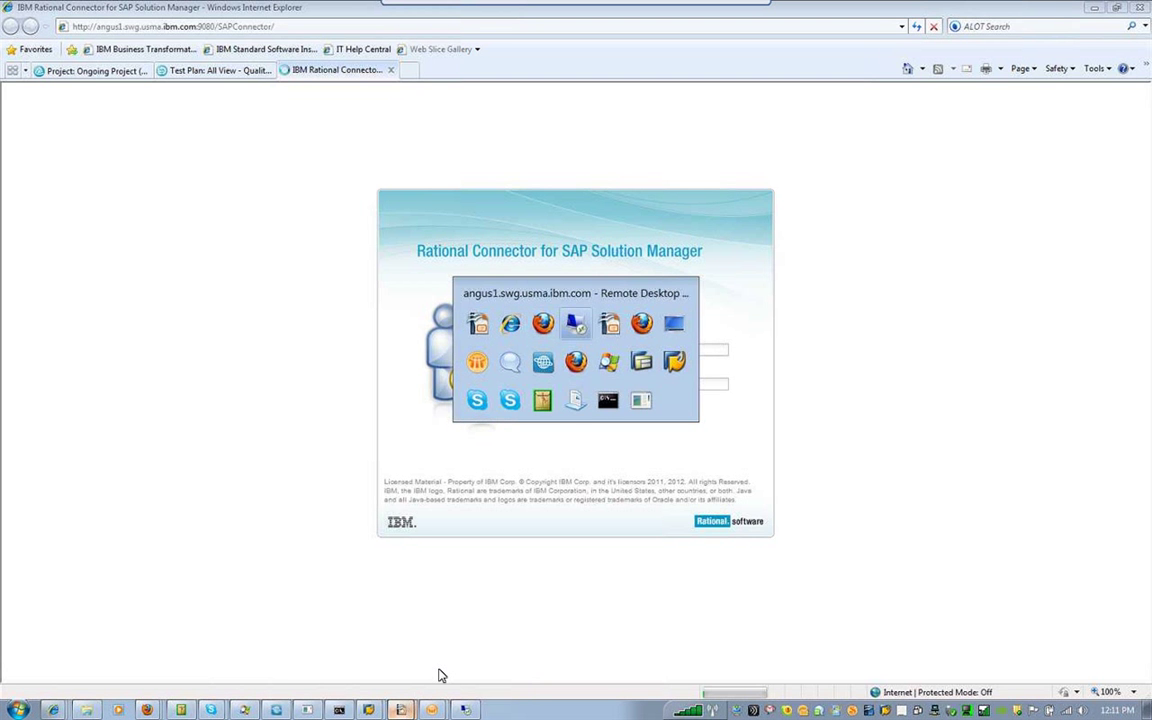
key(alt+Tab)
key(alt+Tab)
key(alt+Tab)
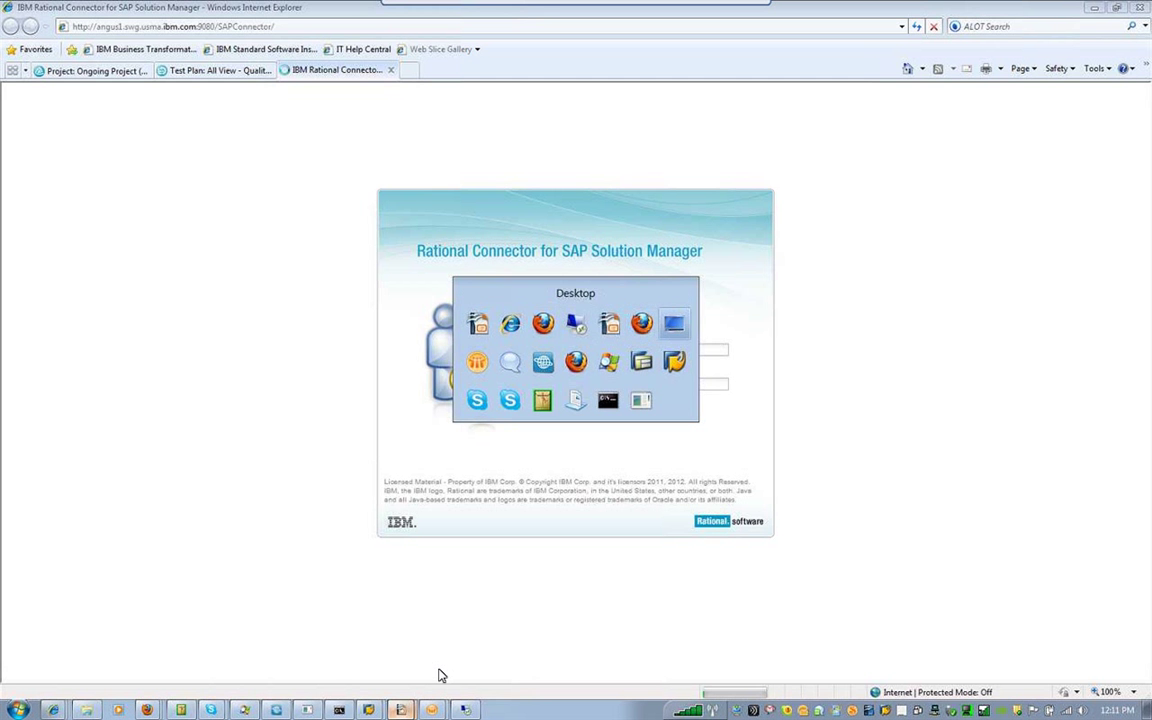
key(alt+shift+Tab)
key(alt+Tab)
key(alt+Tab)
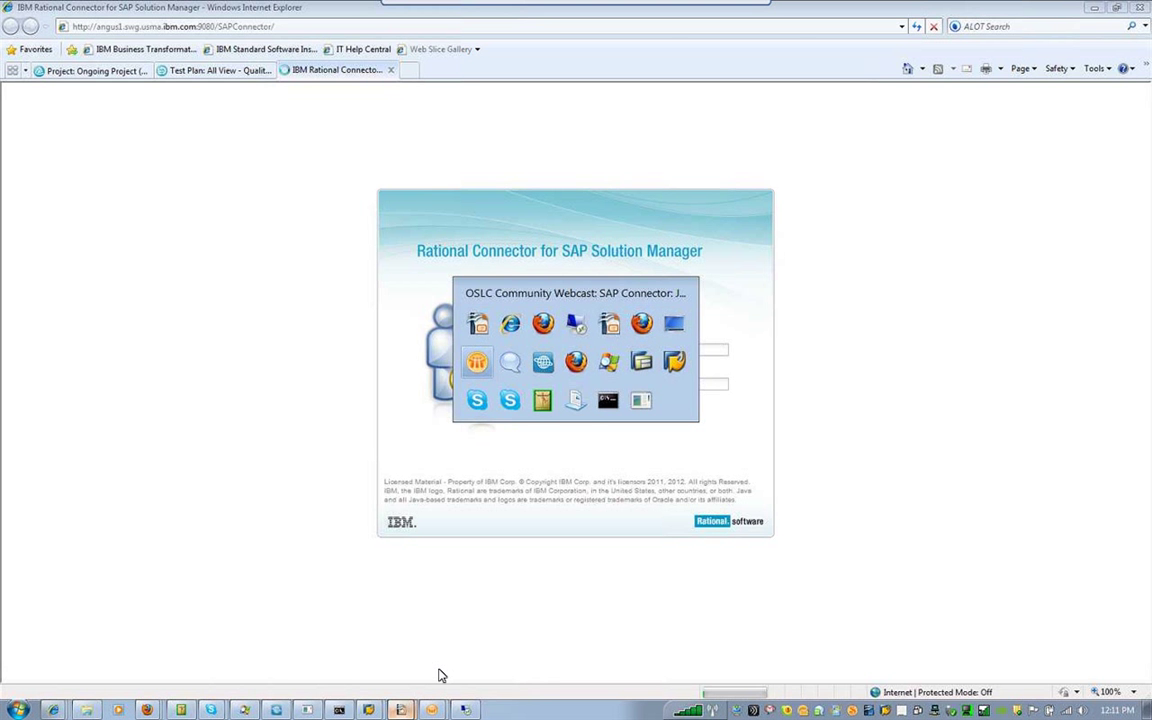
key(alt+Tab)
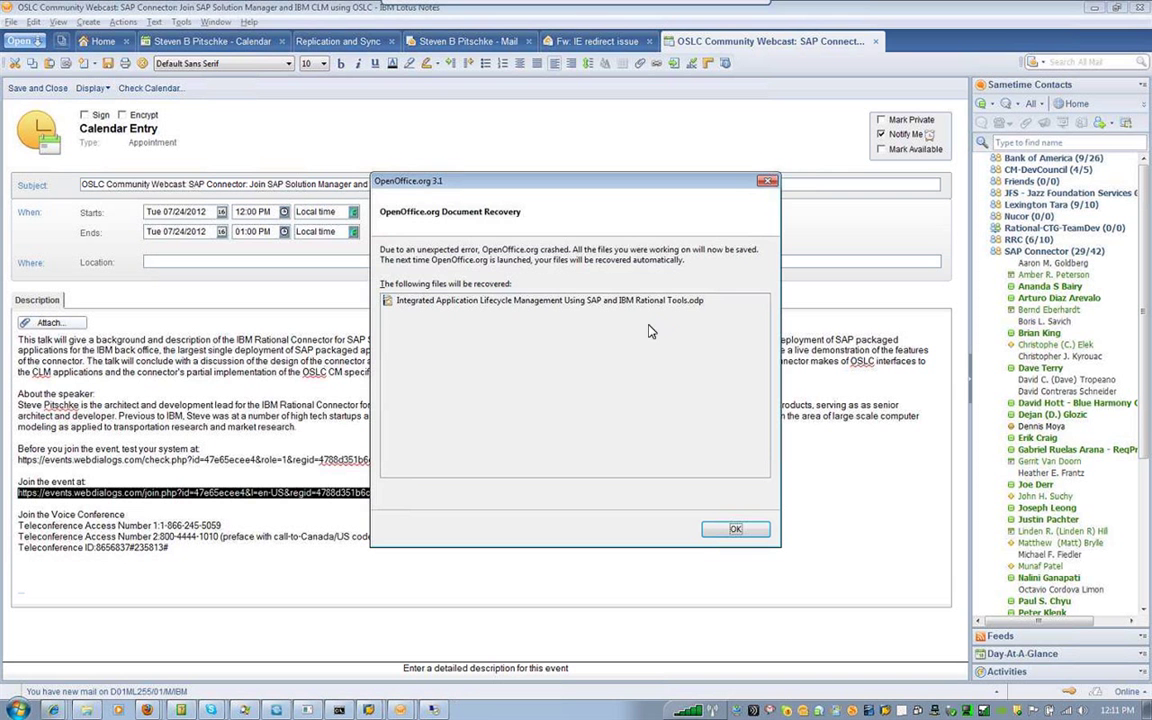
- Recover the Integrated Application Lifecycle Management presentation, close the error report, and start its slide show
click(609, 306)
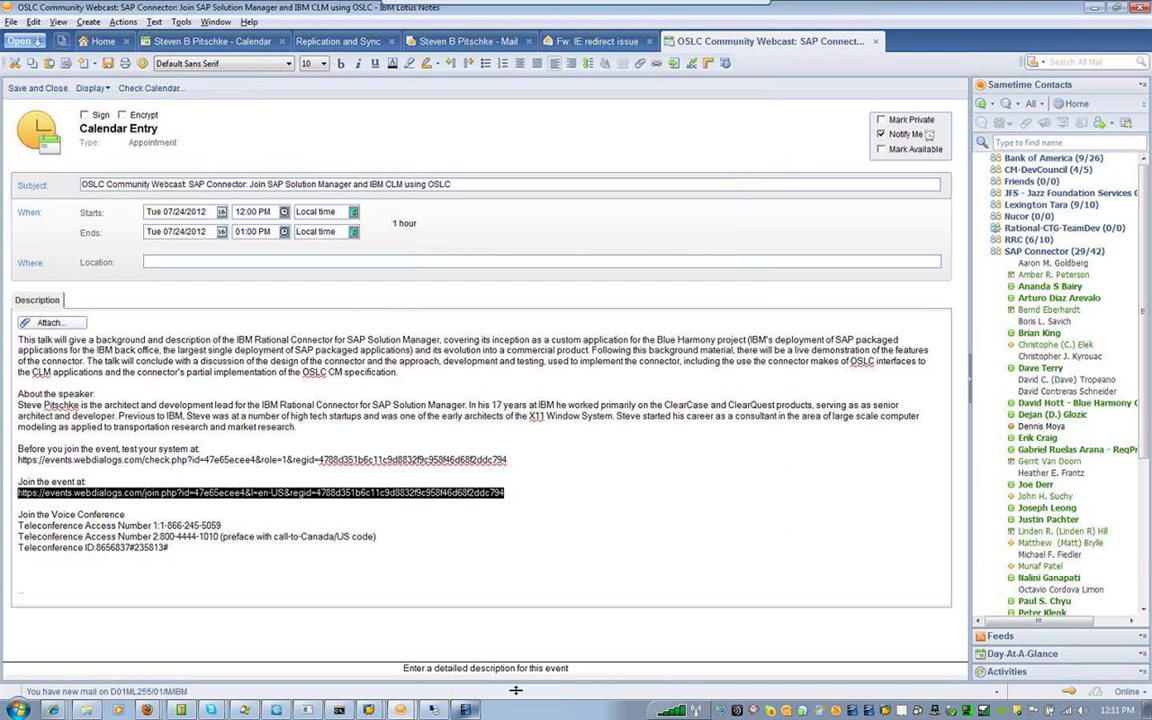
click(468, 710)
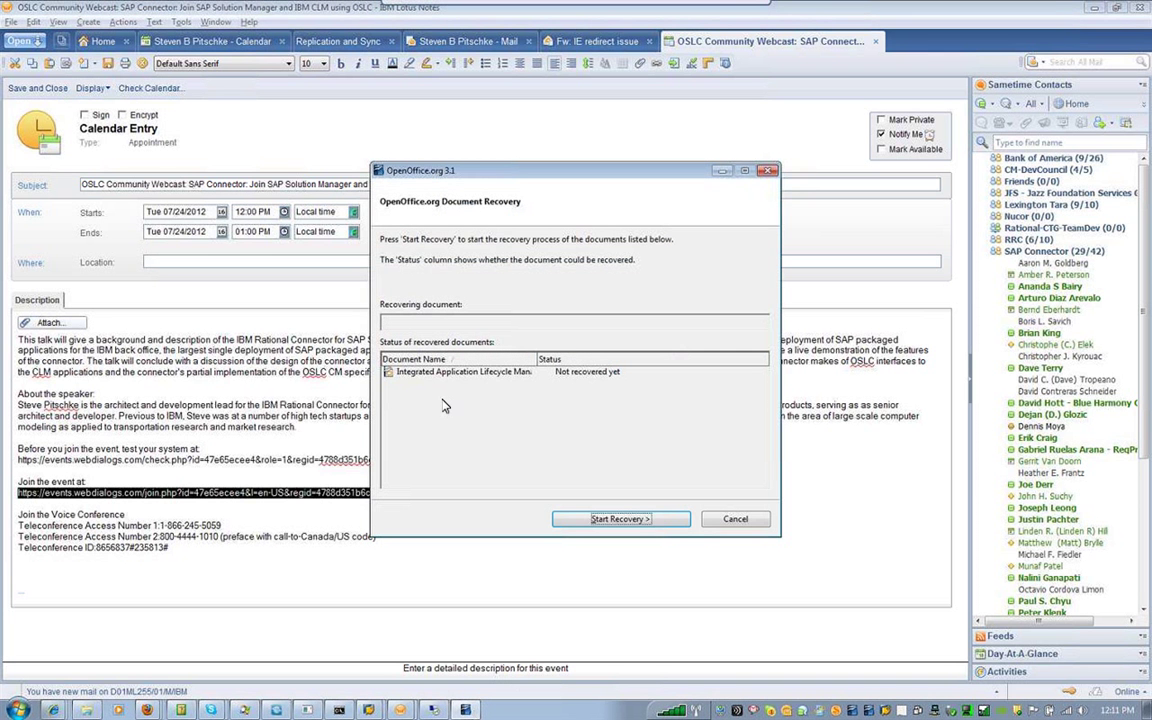
click(591, 519)
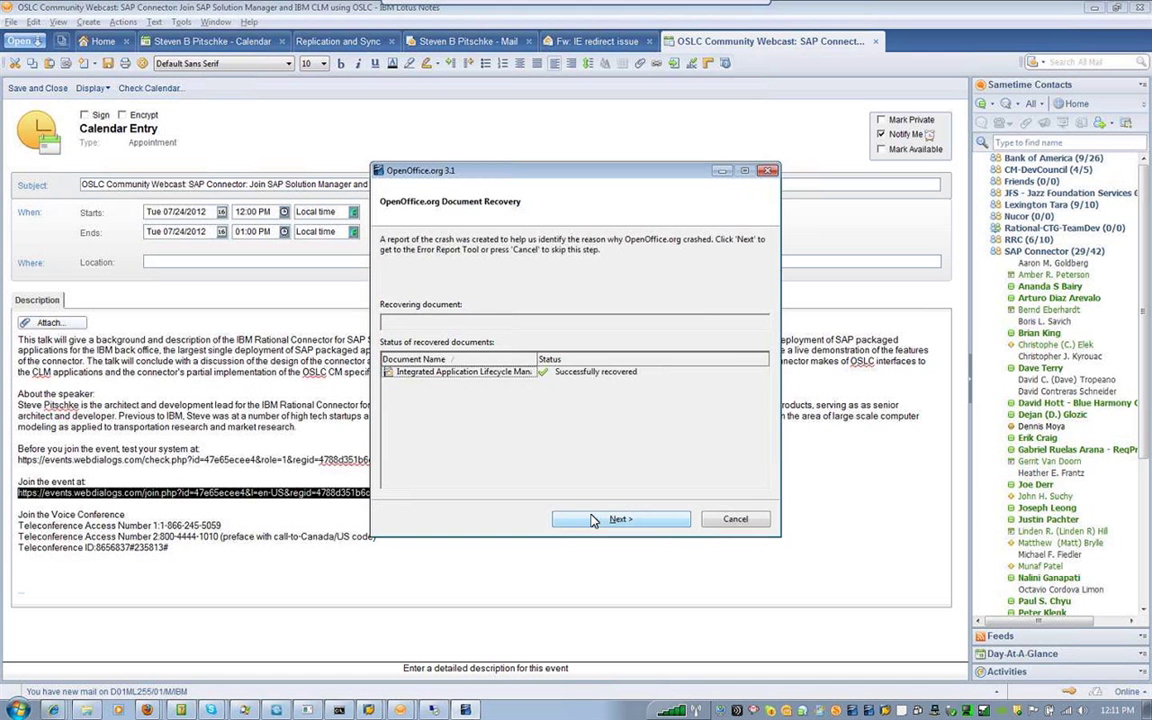
click(591, 519)
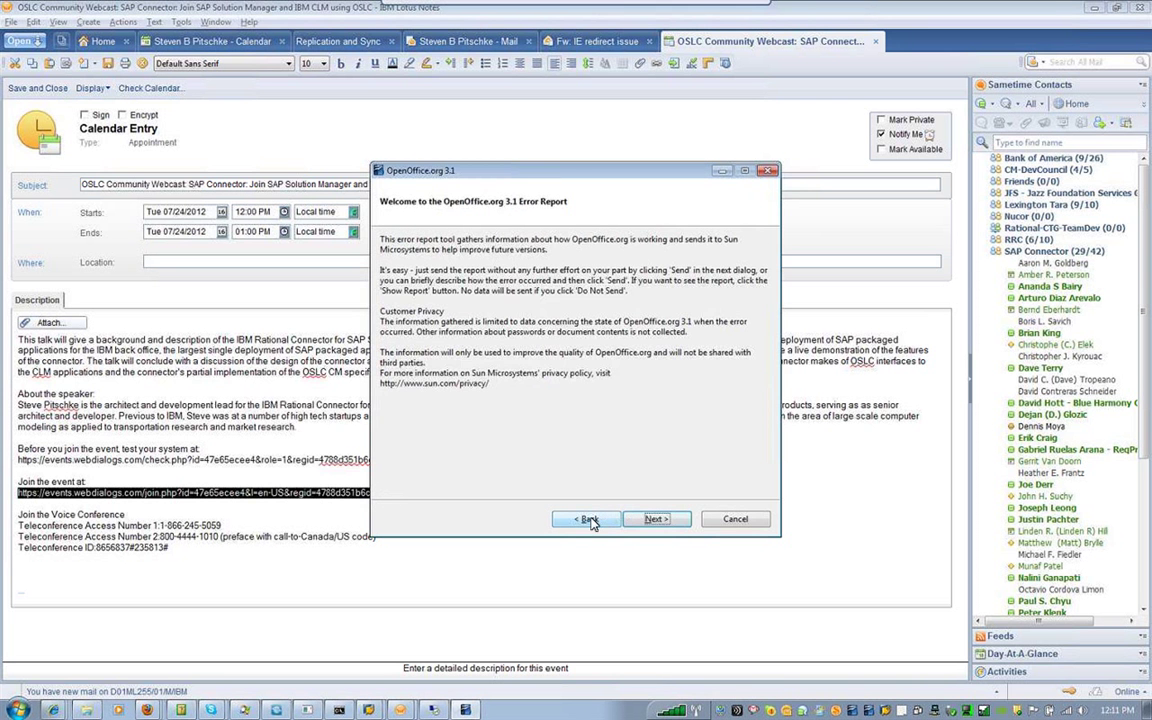
click(656, 519)
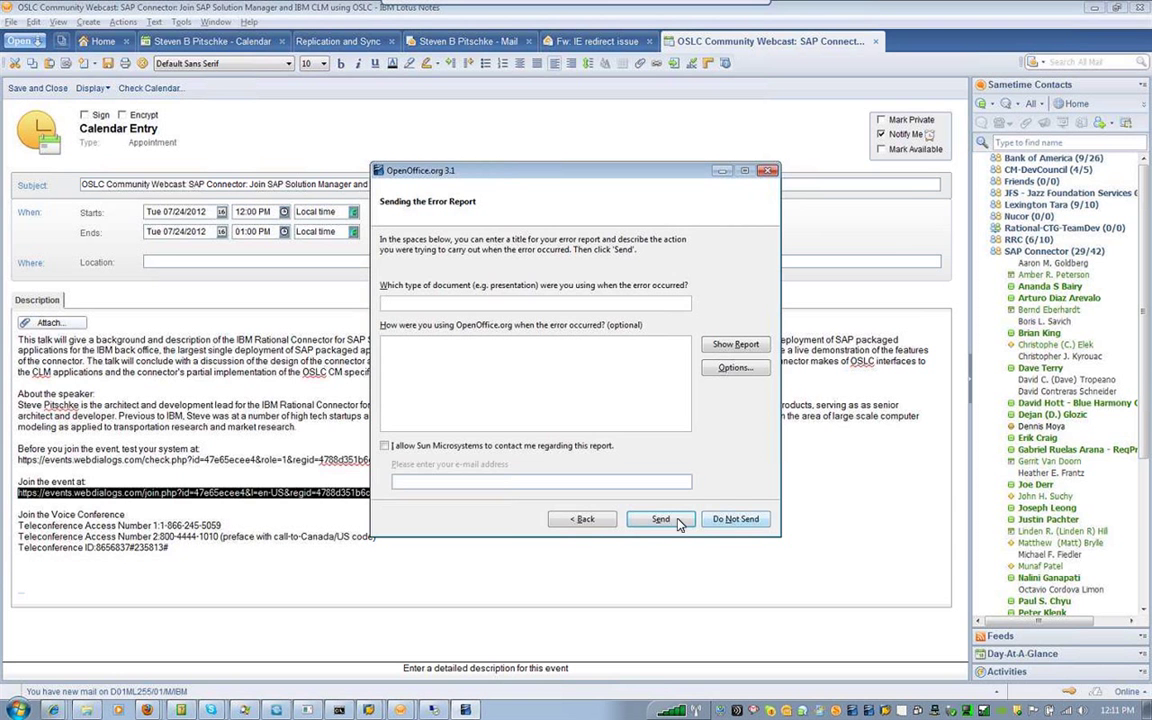
click(660, 519)
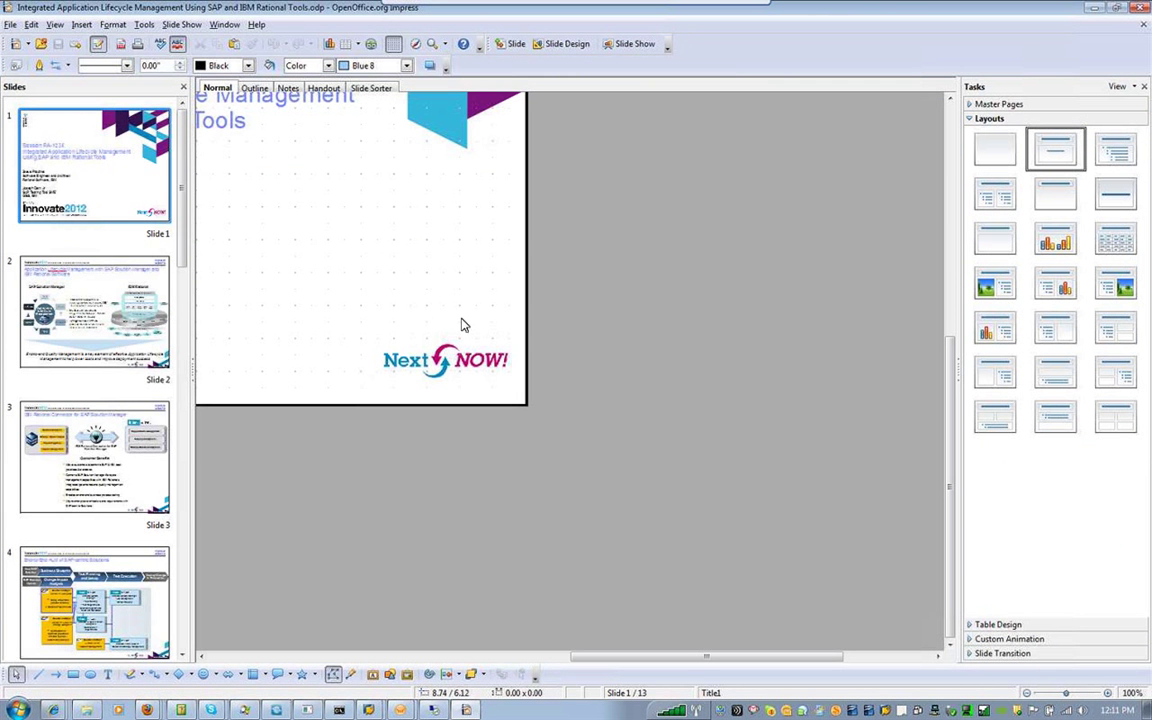
key(F5)
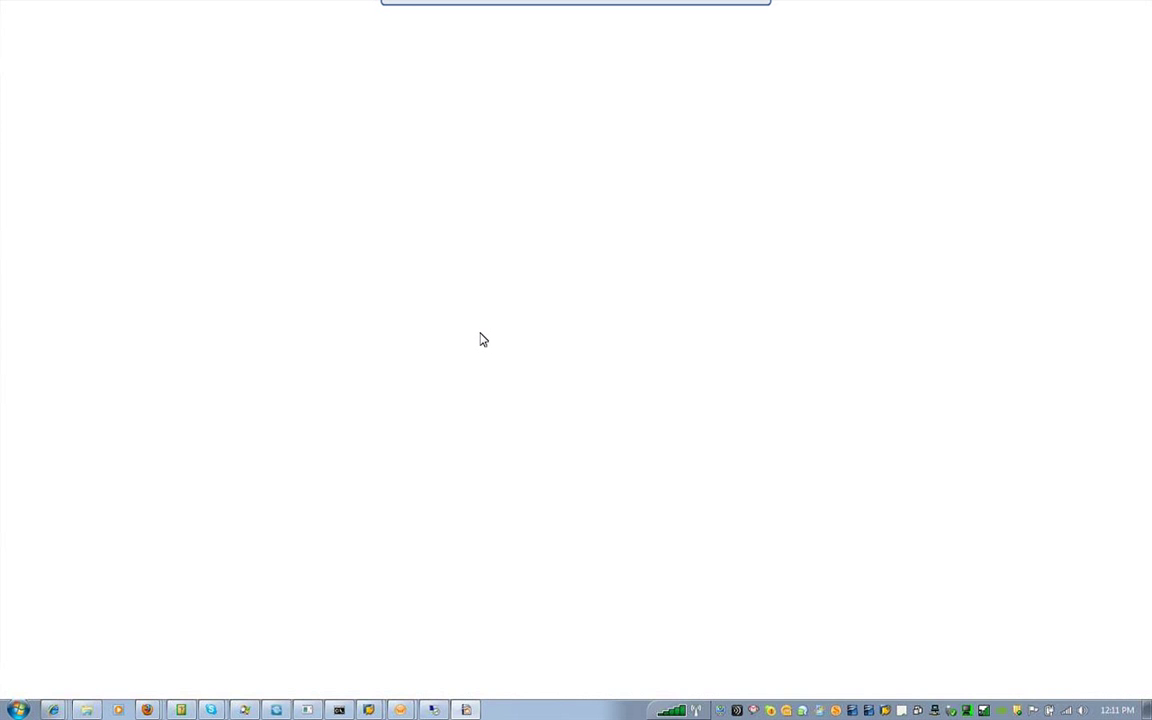
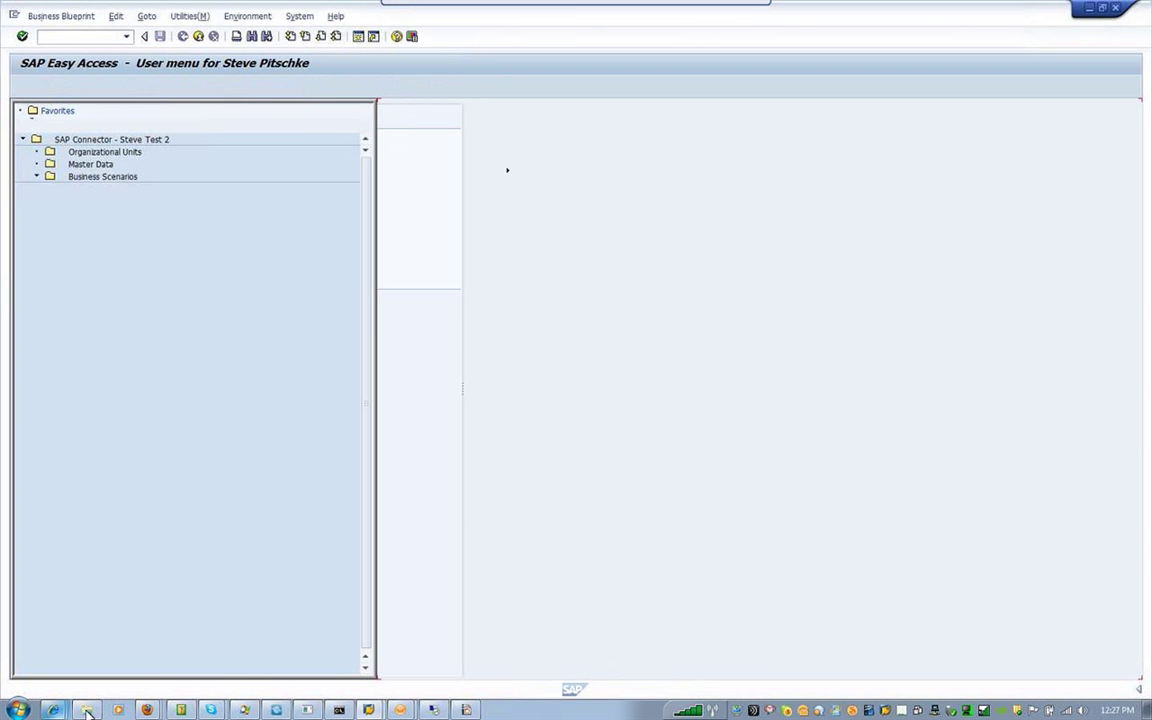
- Bring the Rational requirements project browser window to the front
mouse_move(55, 710)
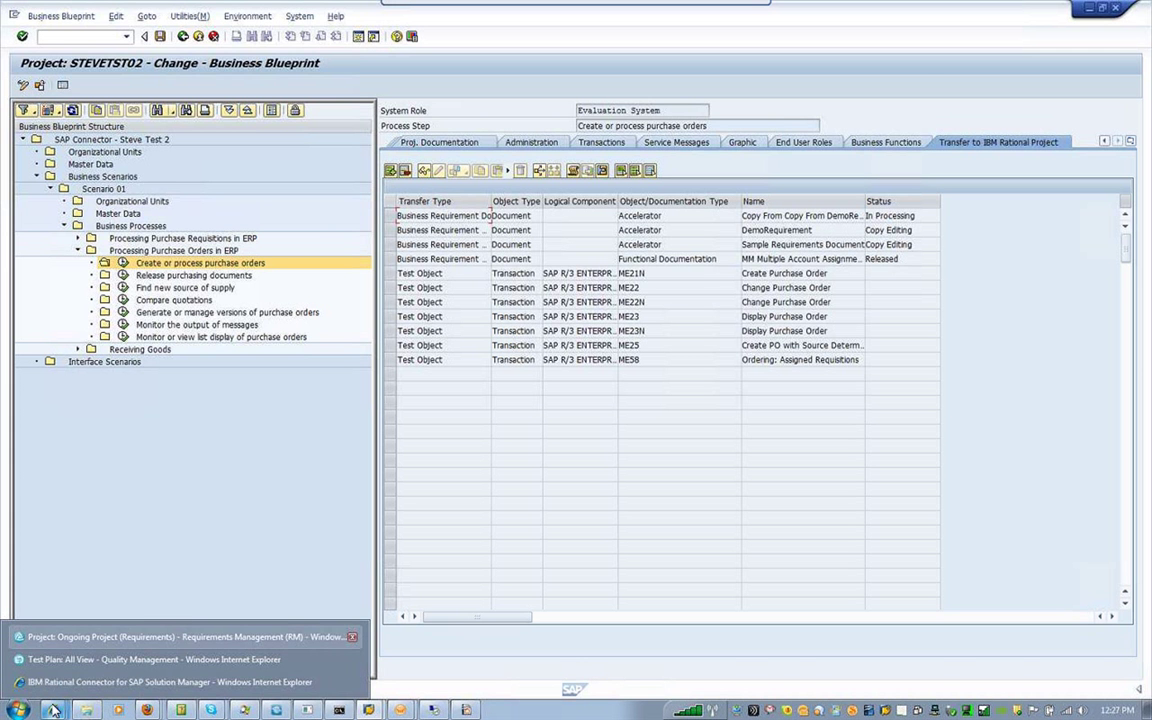
click(68, 638)
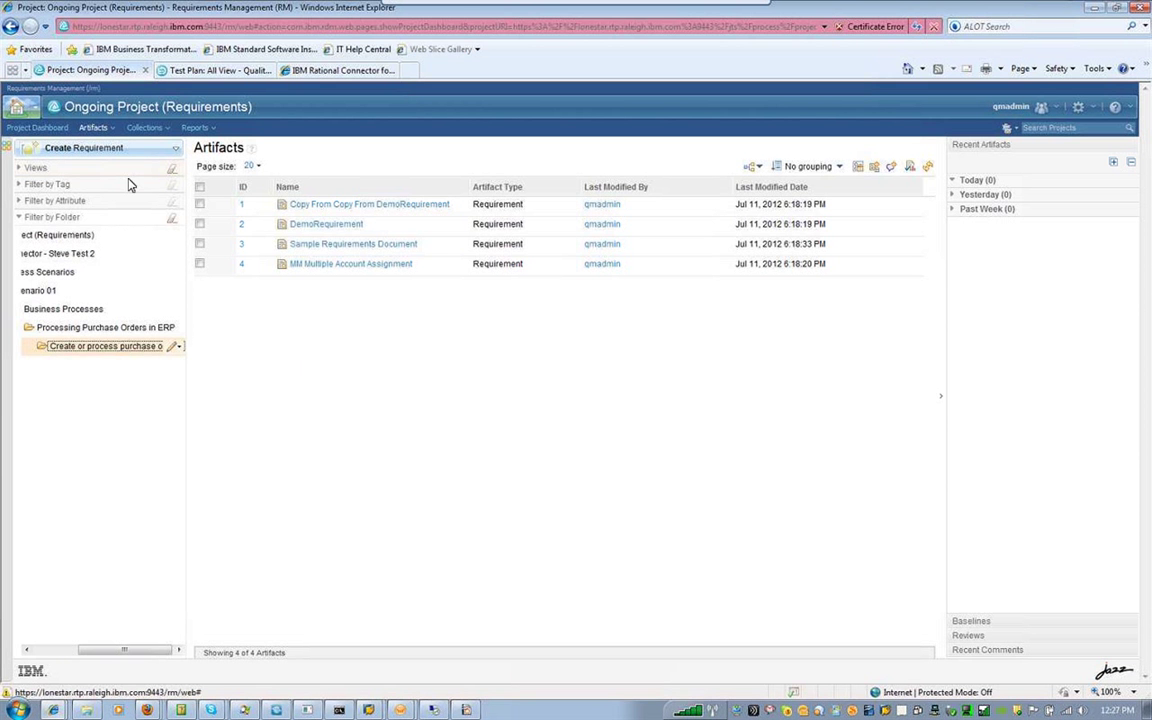
- Browse the empty New Project (Requirements) artifacts, then view the Quality Management test plans
click(40, 129)
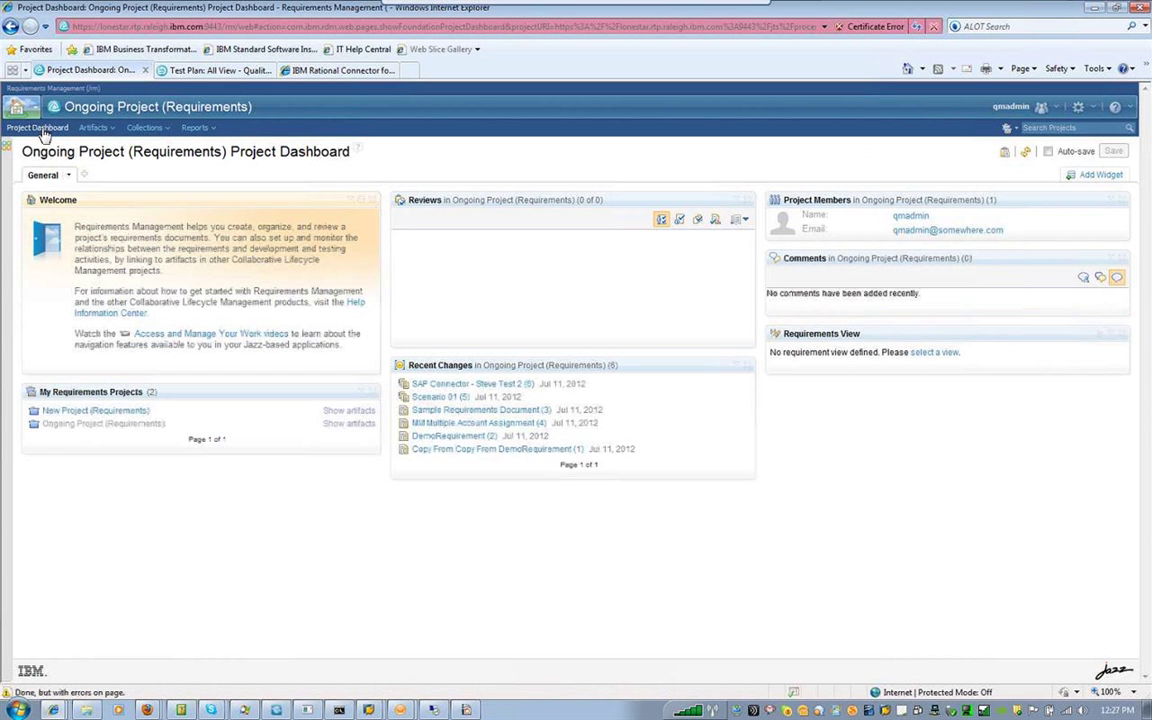
click(90, 411)
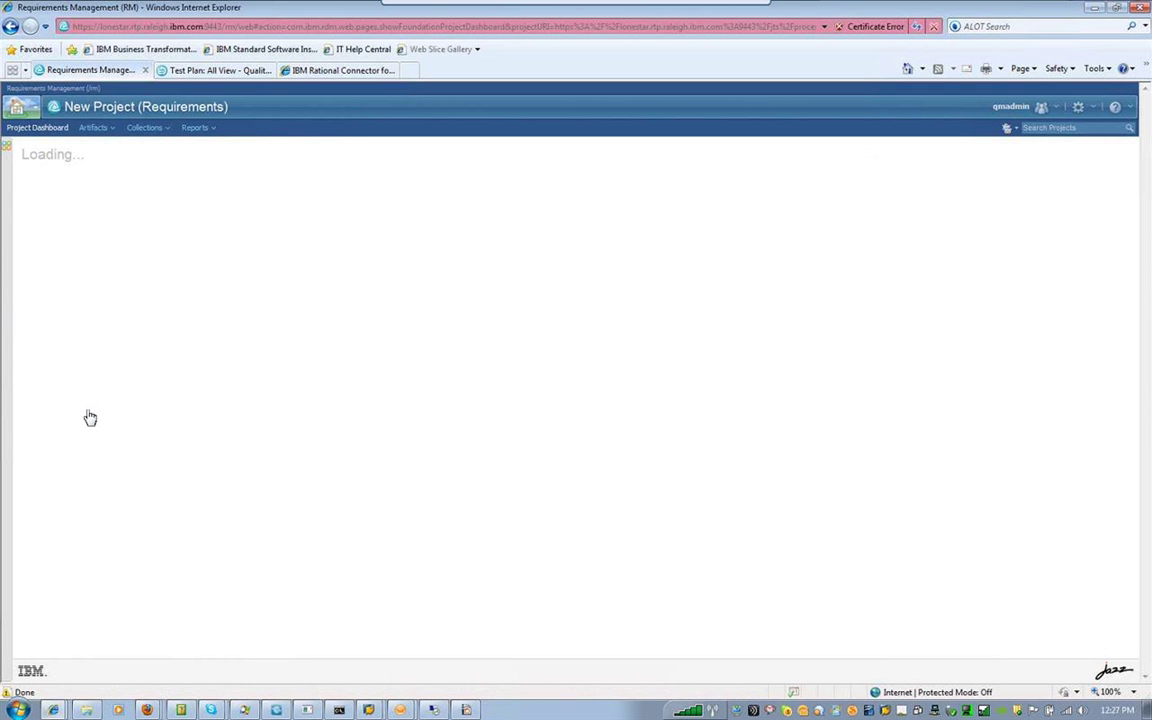
mouse_move(90, 416)
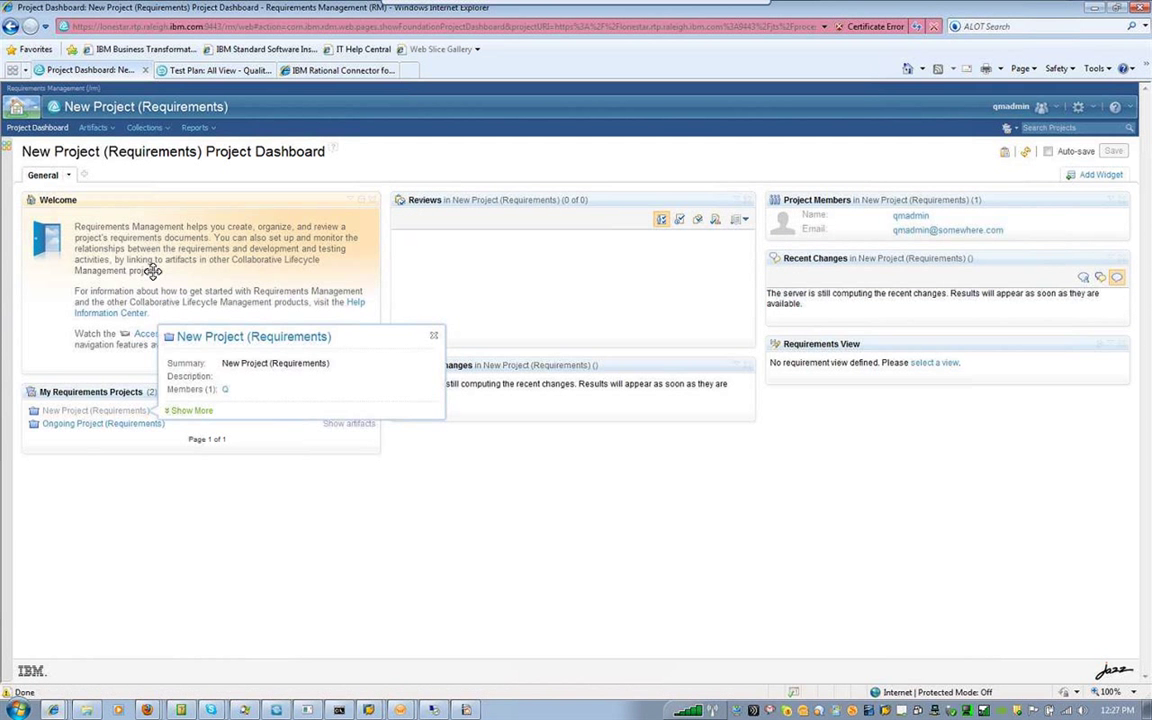
click(111, 129)
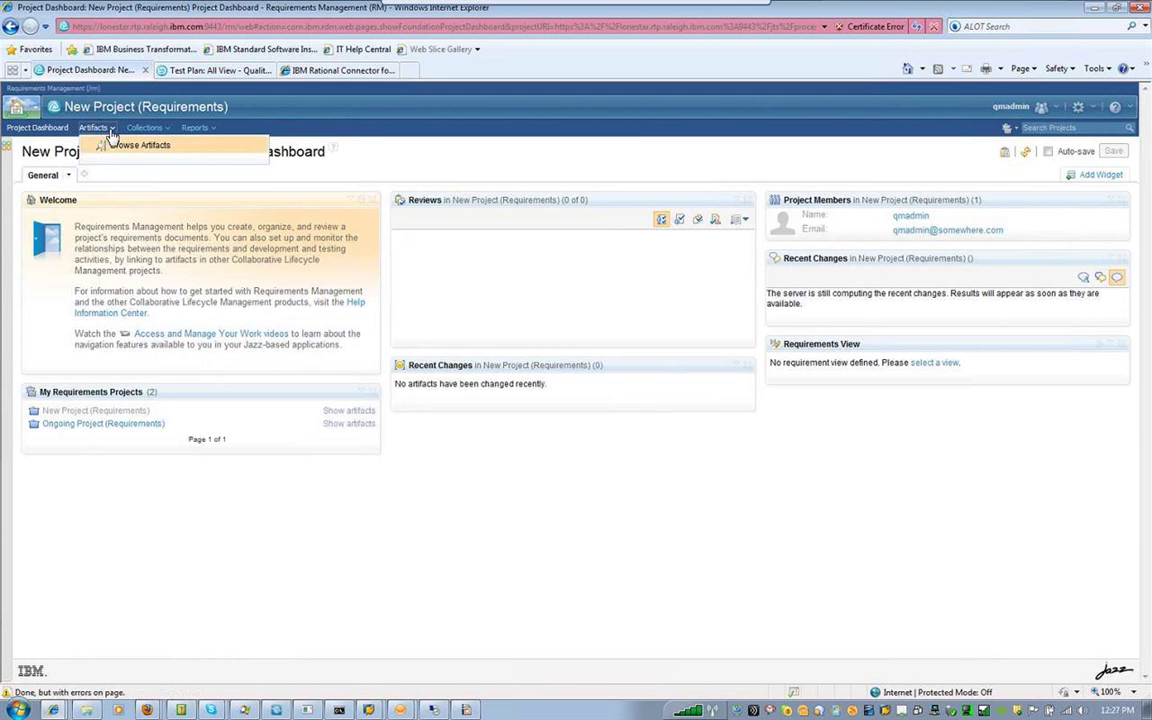
click(130, 146)
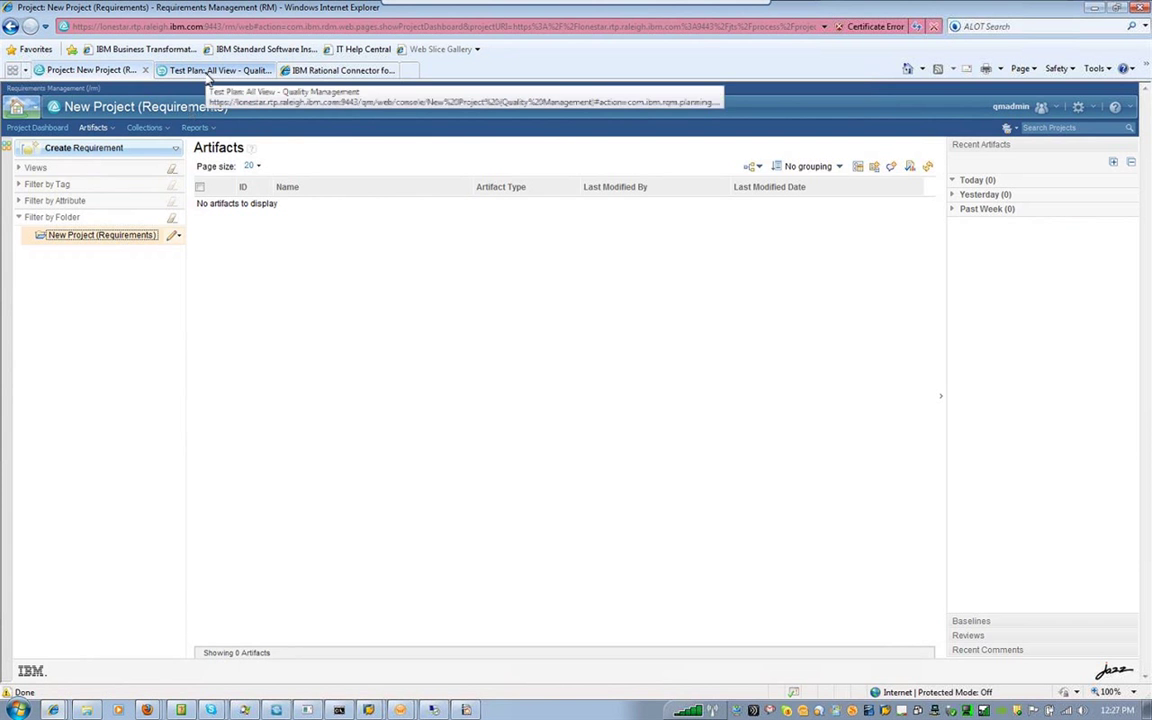
click(209, 72)
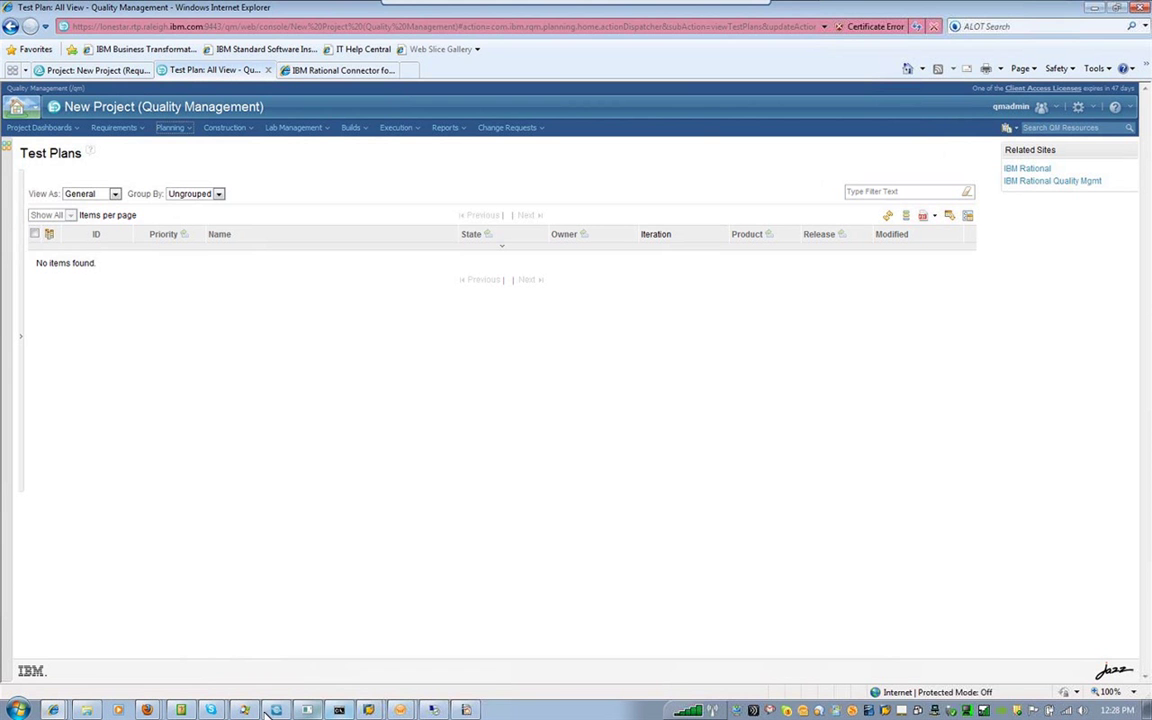
- Switch back to the Project: STEVETST02 business blueprint window in SAP
mouse_move(341, 711)
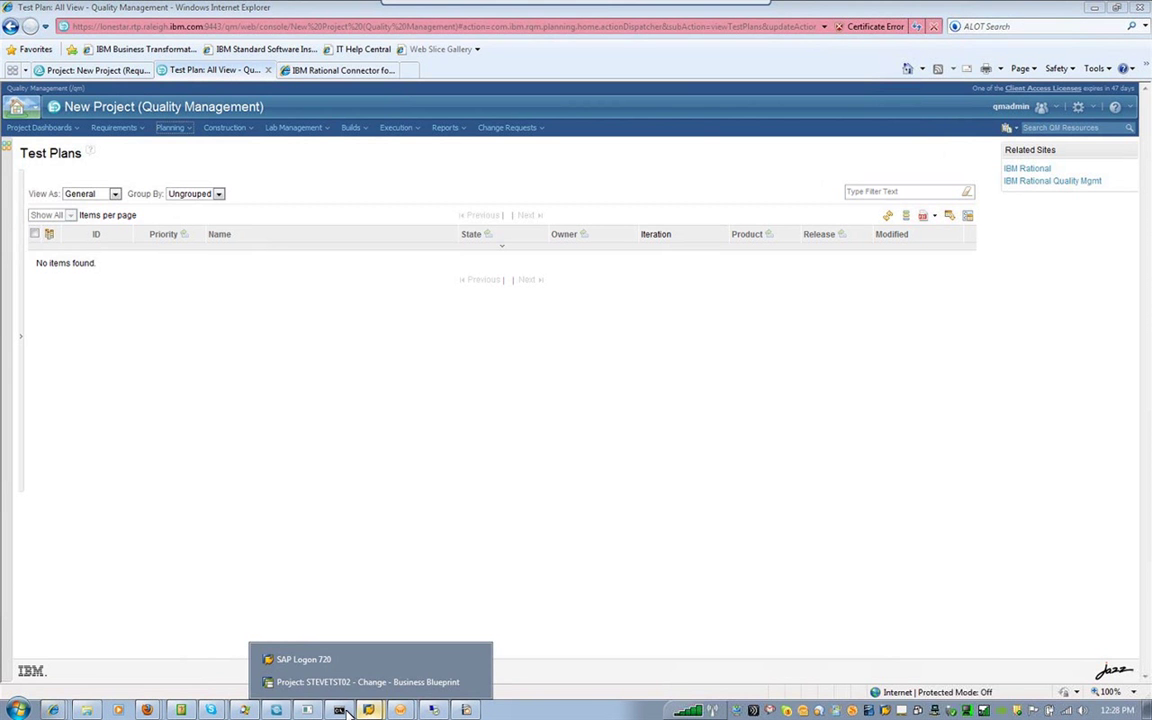
click(350, 682)
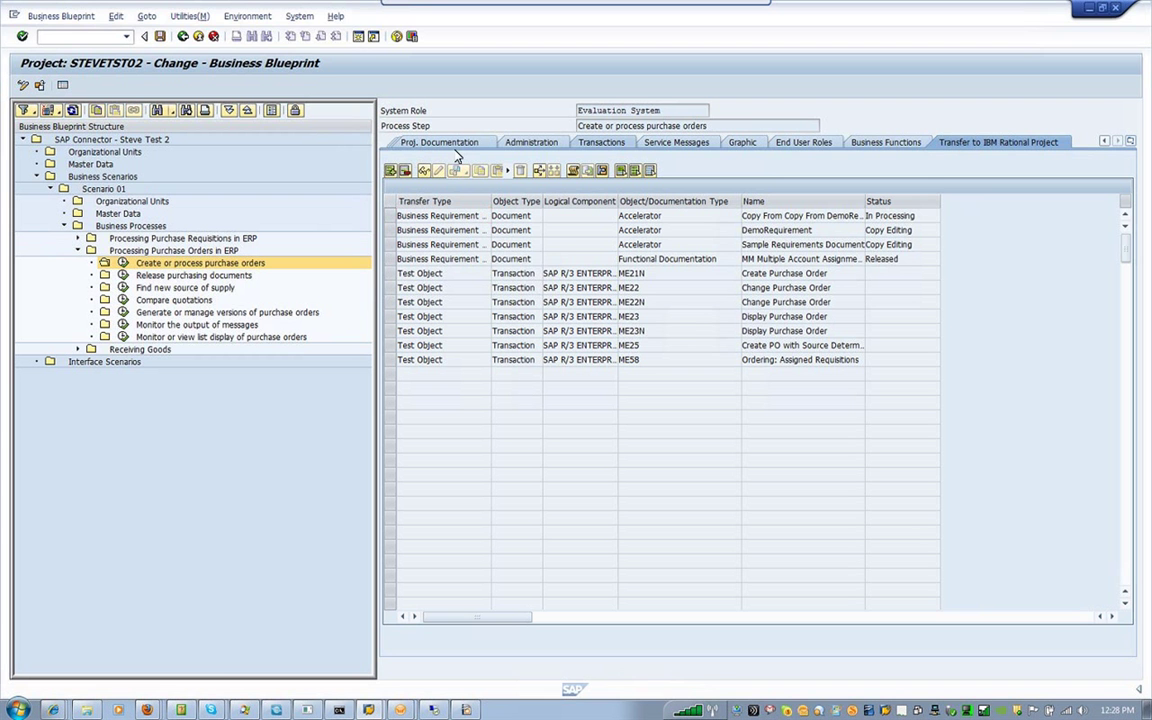
- Review the step's Transactions and Transfer to IBM Rational Project tabs, then bring up the Rational Connector page
click(603, 145)
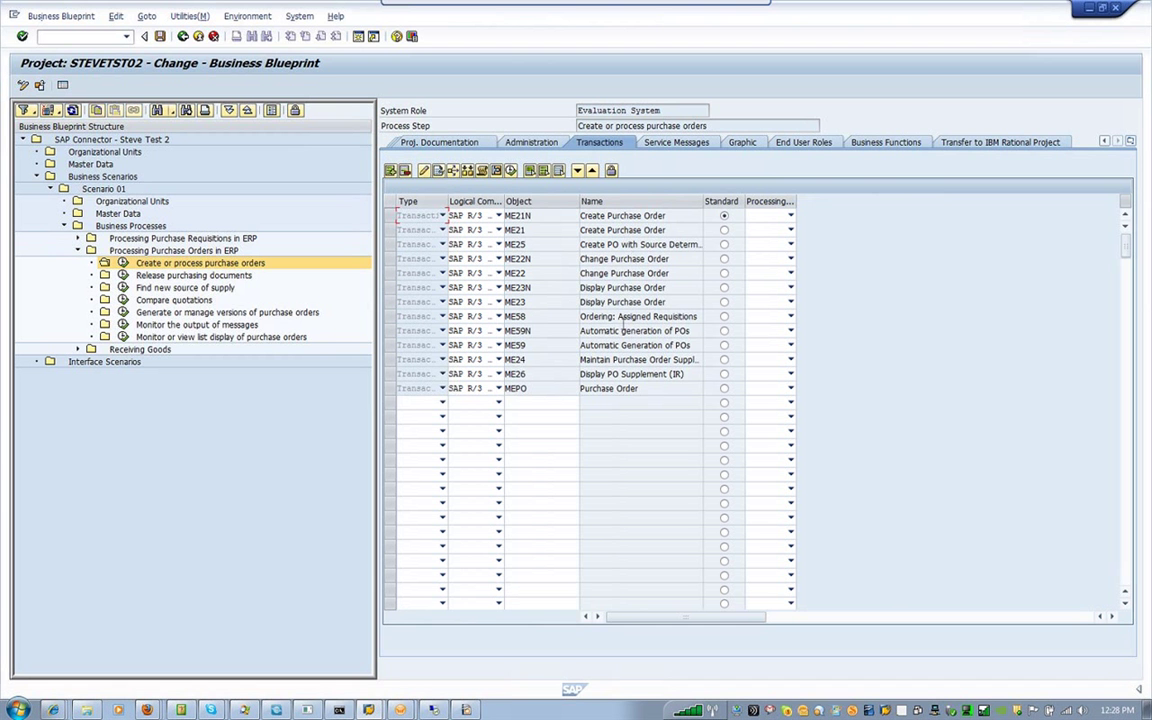
click(966, 145)
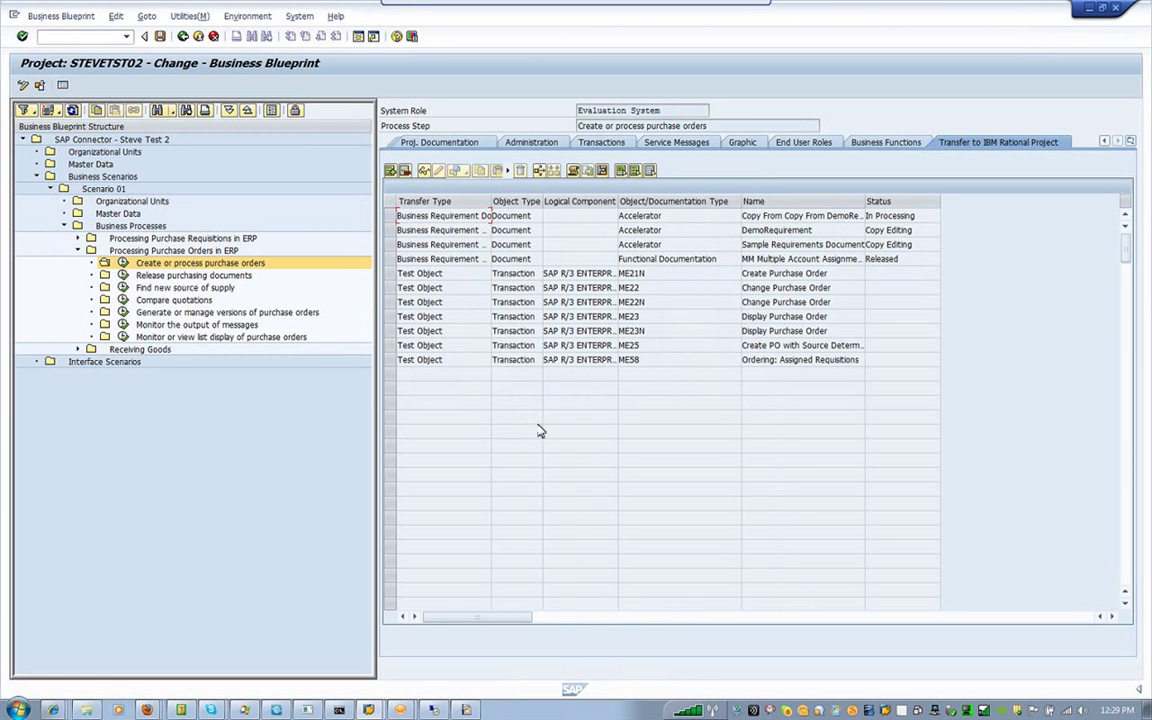
mouse_move(150, 711)
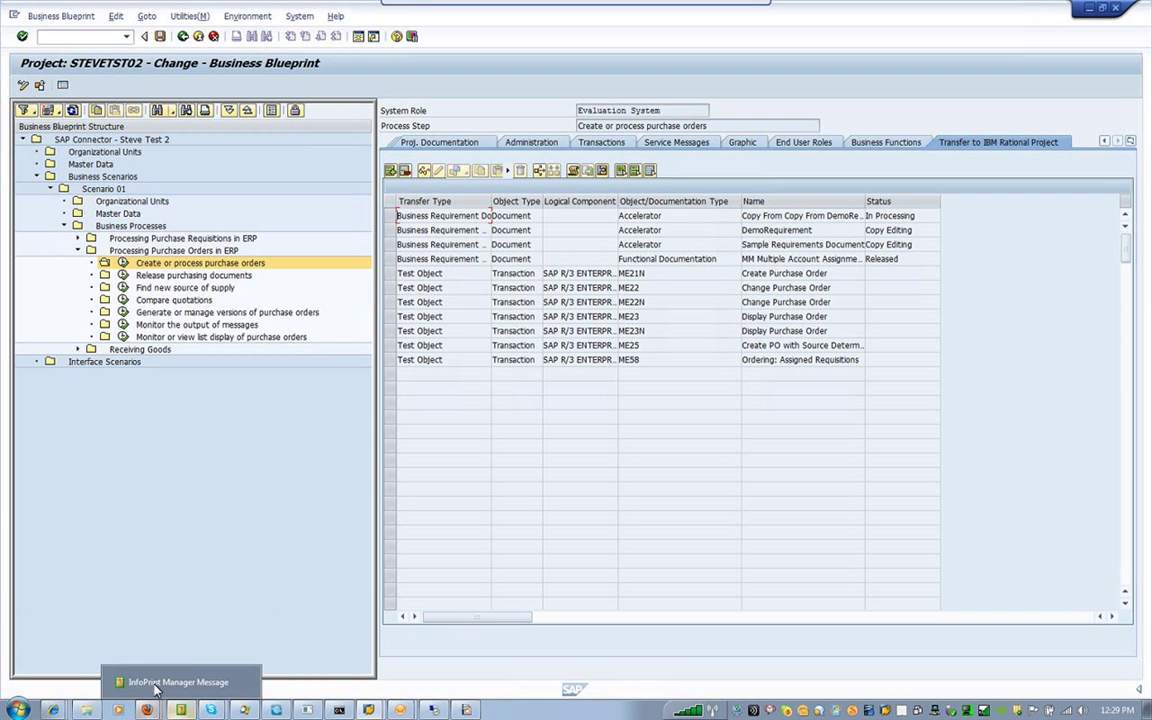
mouse_move(57, 710)
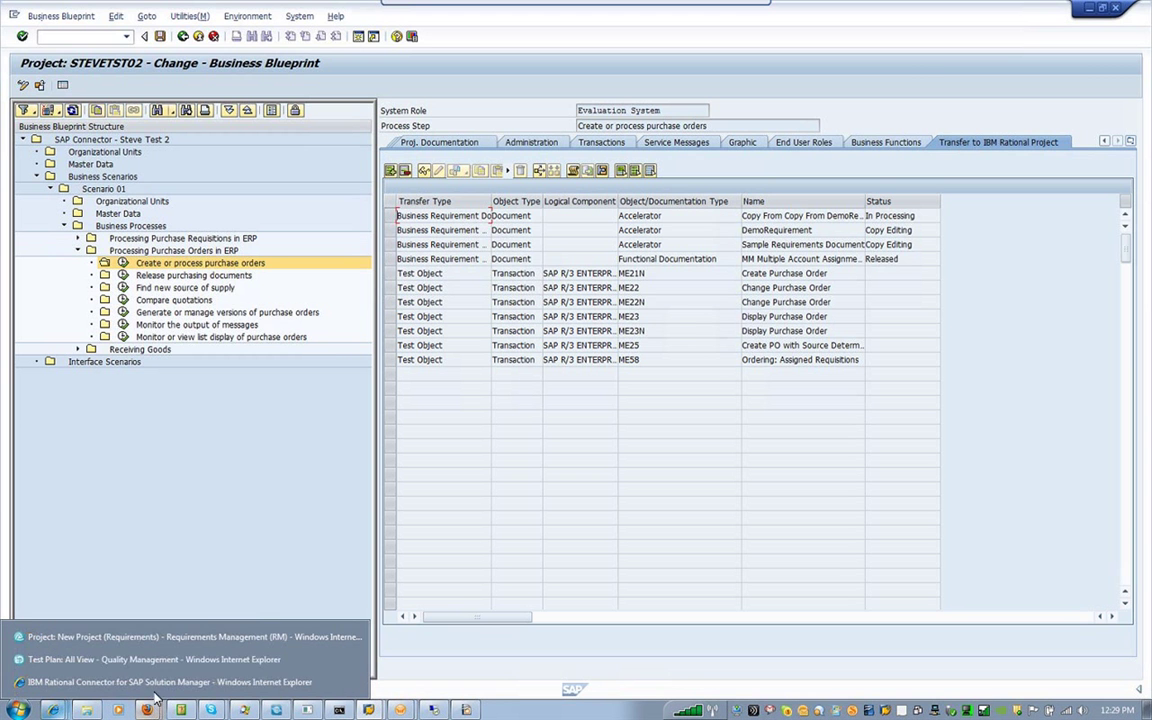
click(68, 683)
- Open New Project's connector settings at 5. Blueprint Mapping
click(475, 317)
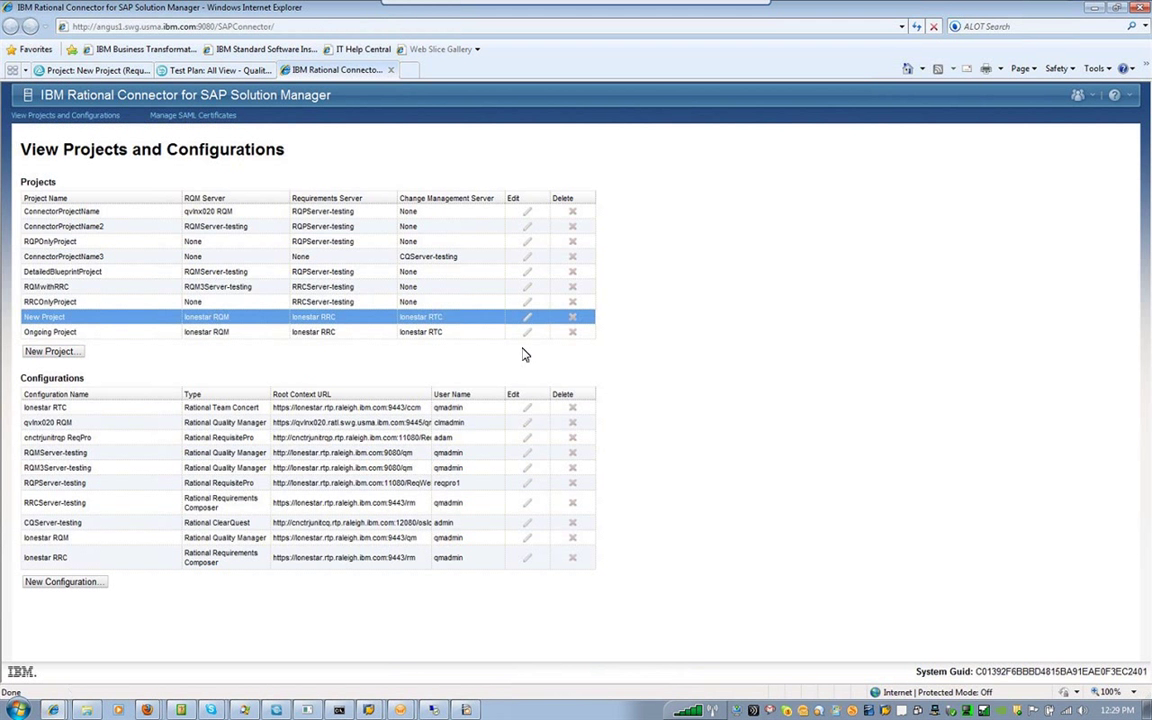
click(527, 318)
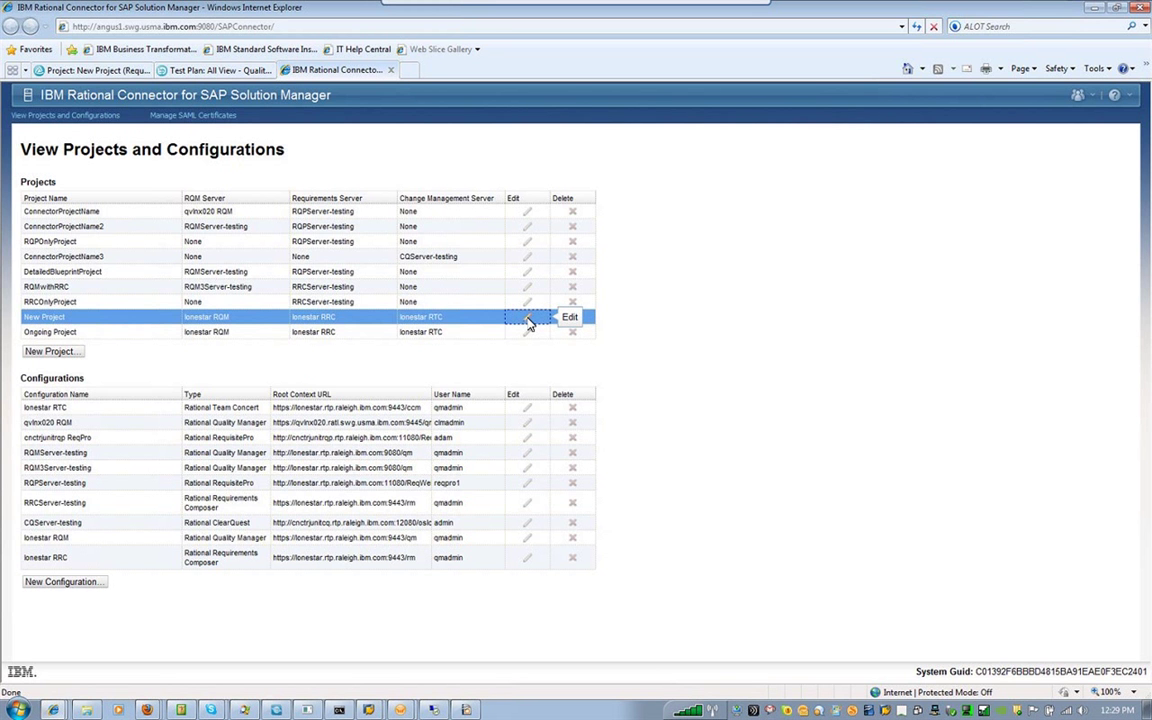
click(529, 320)
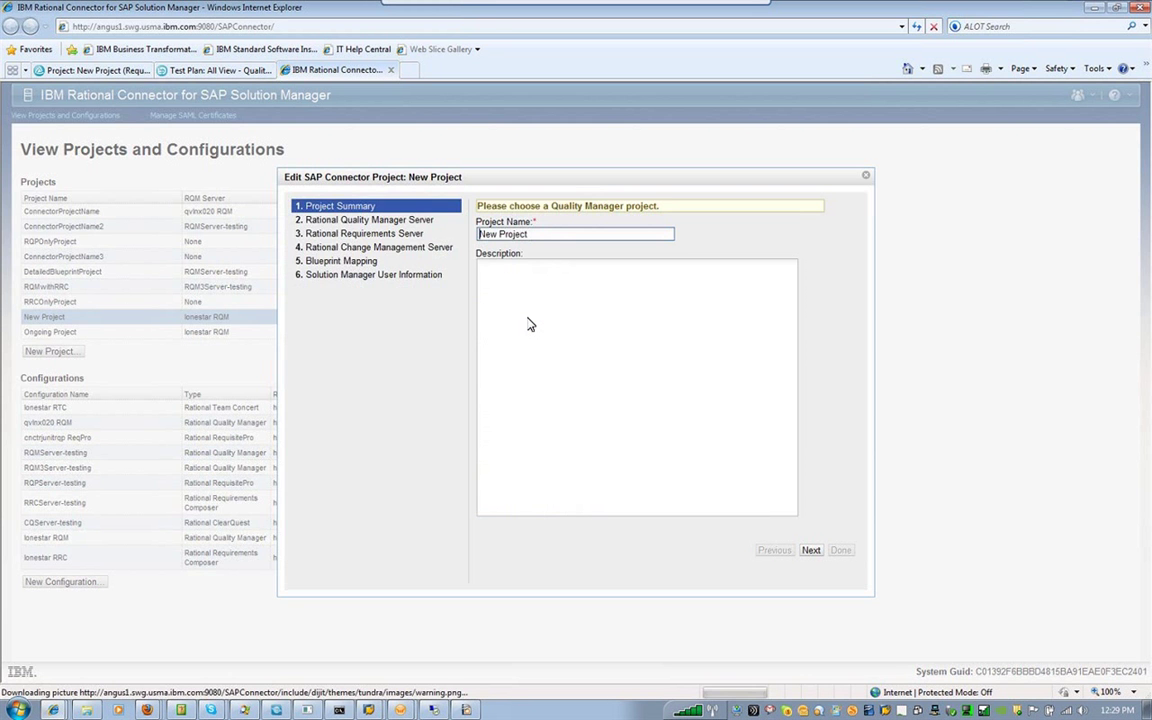
click(381, 262)
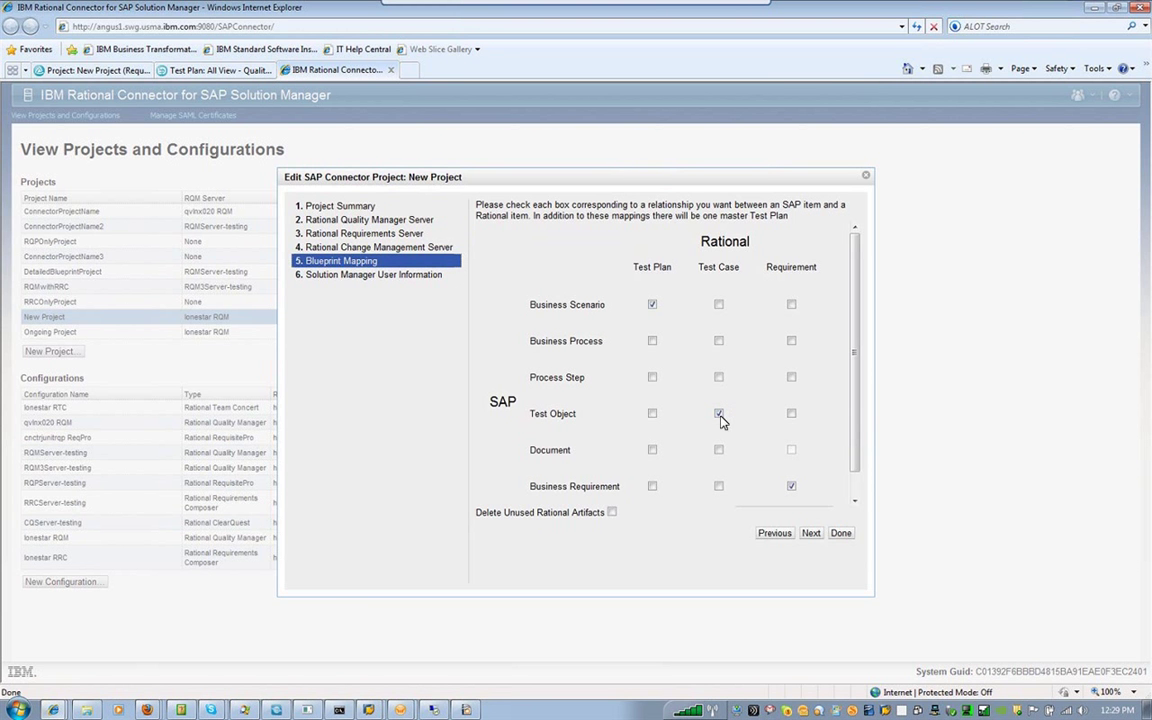
scroll(856, 465, down, 2)
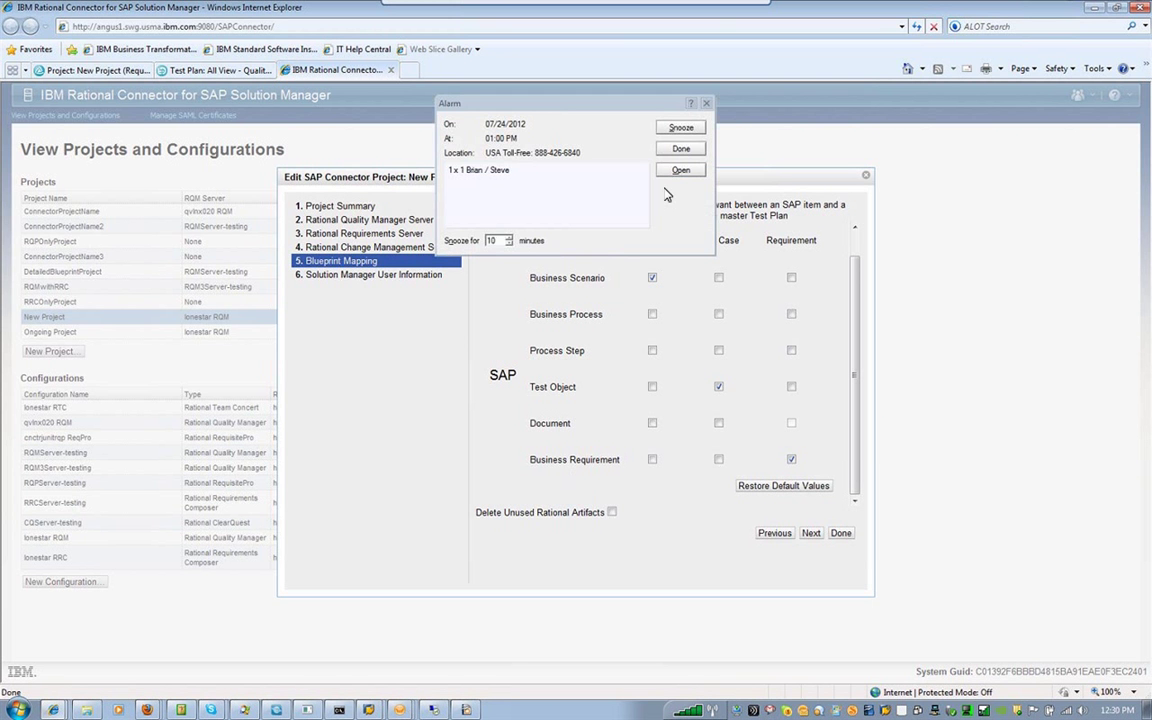
- Try the Business Scenario and process step to test plan mappings, close the settings, return to SAP
click(680, 150)
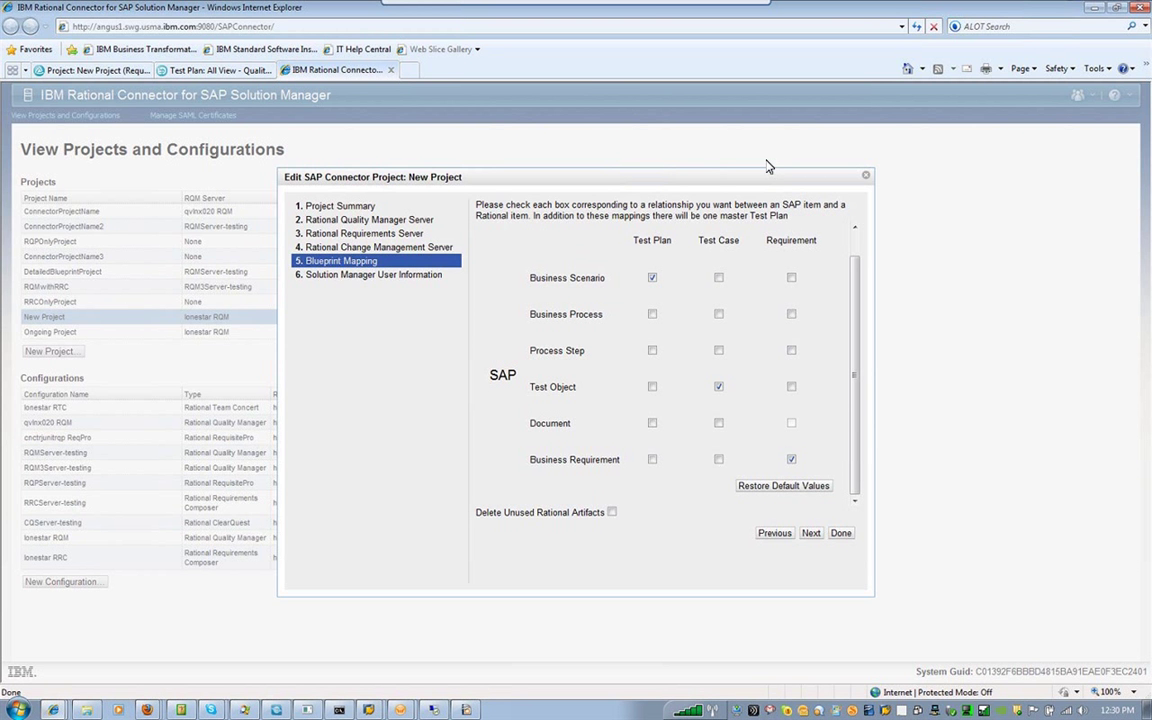
click(652, 278)
click(652, 351)
click(652, 350)
click(867, 176)
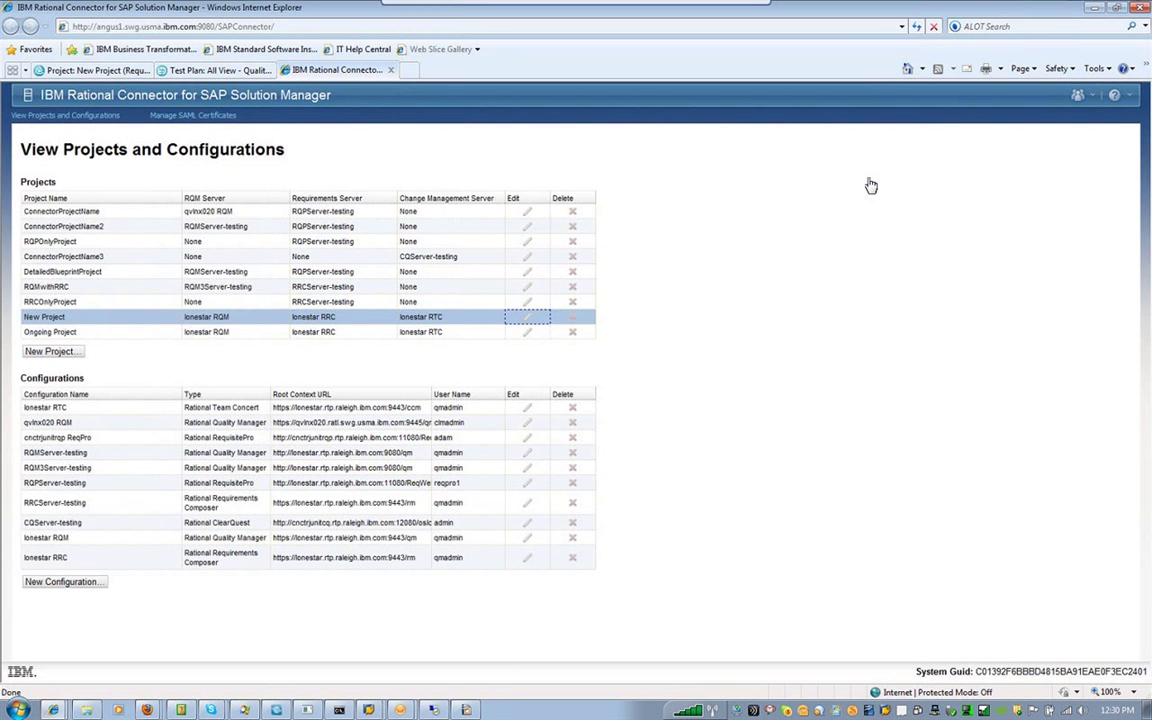
key(alt+Tab)
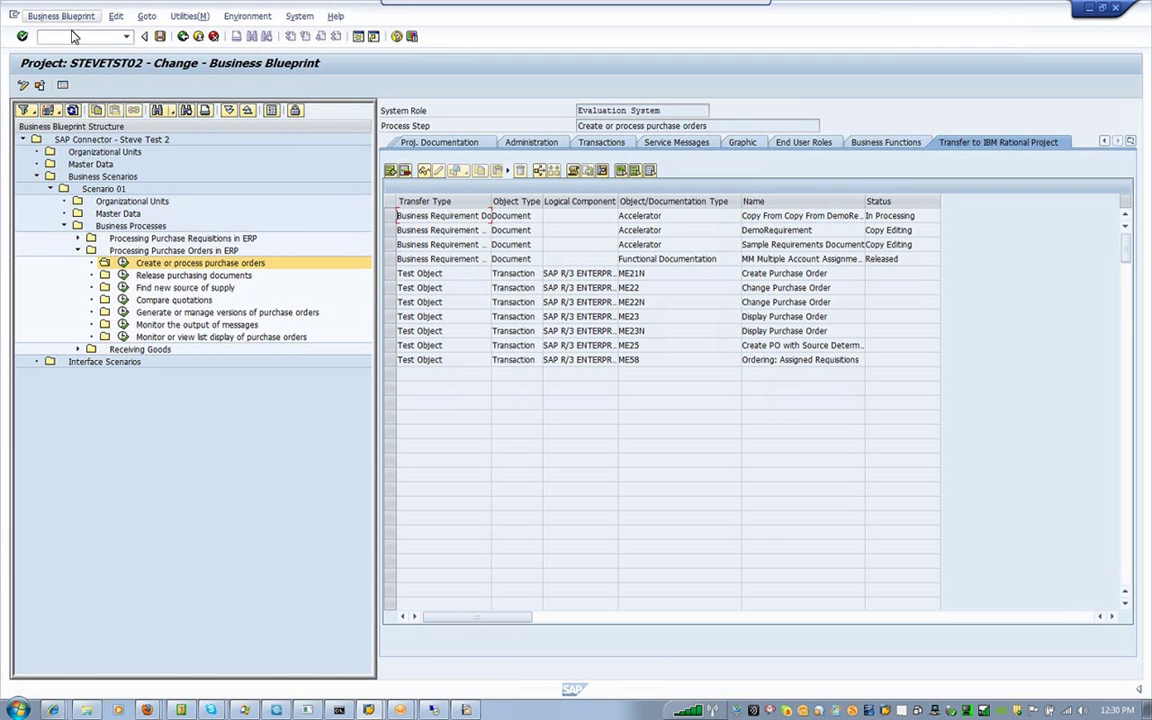
- Send the expanded Business Scenarios > Scenario 01 substructure to the linked IBM Rational project
click(60, 17)
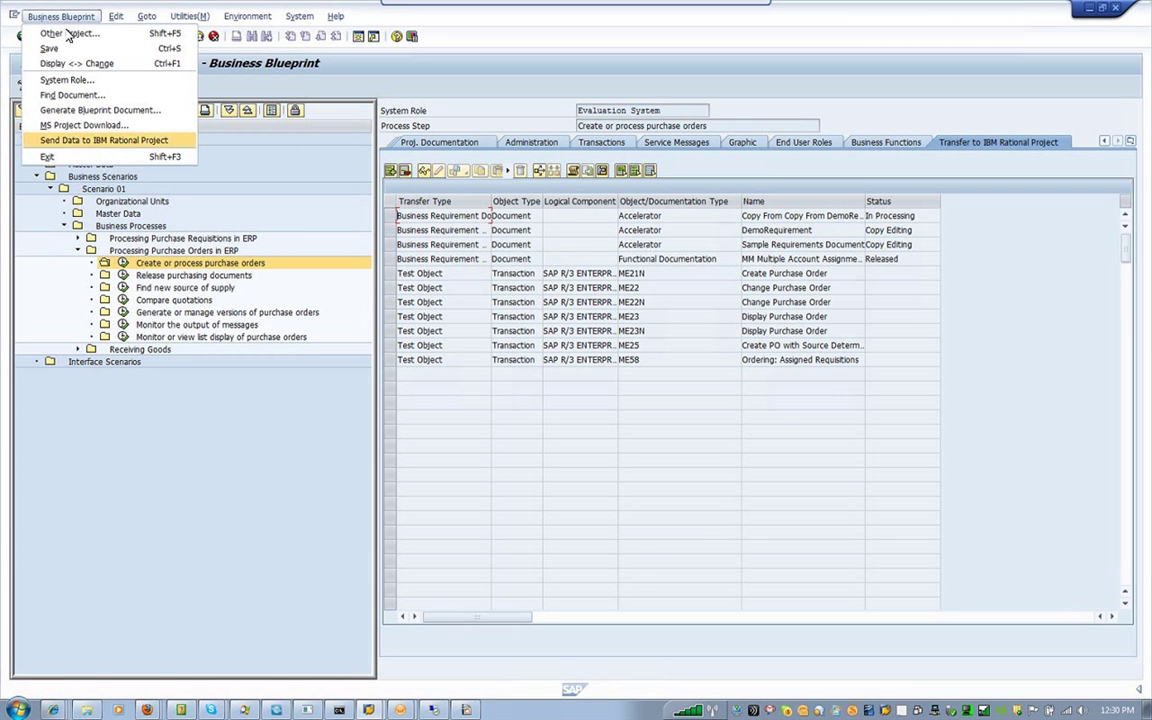
click(97, 141)
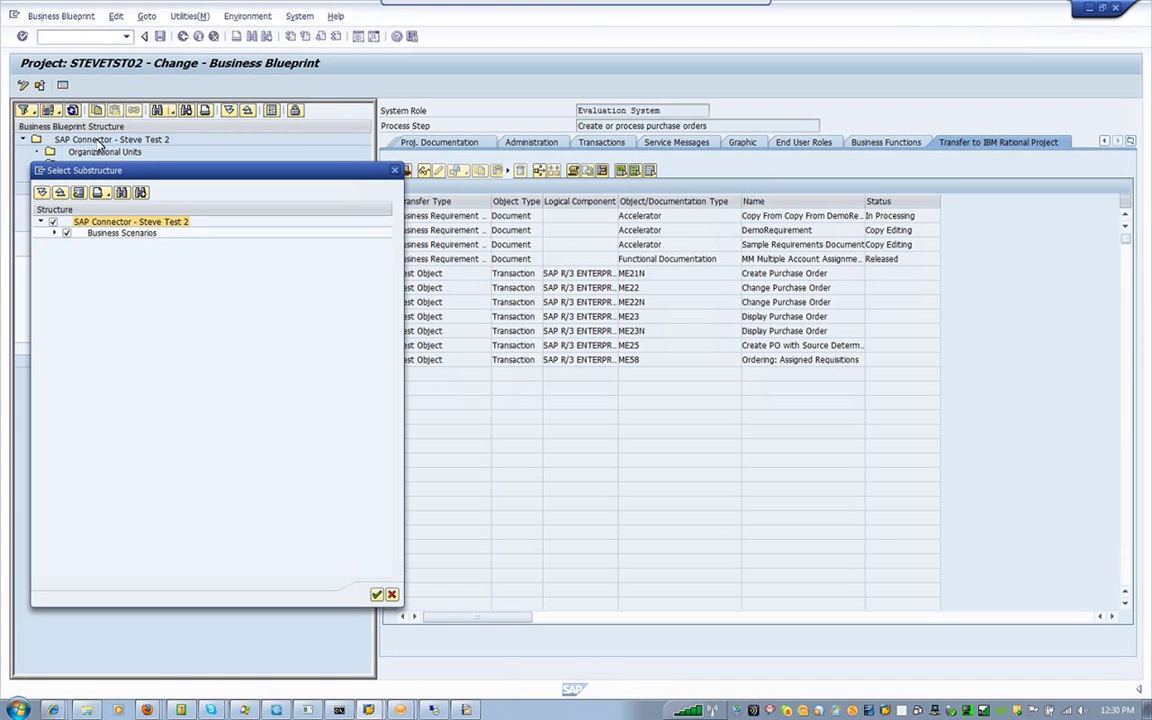
click(55, 233)
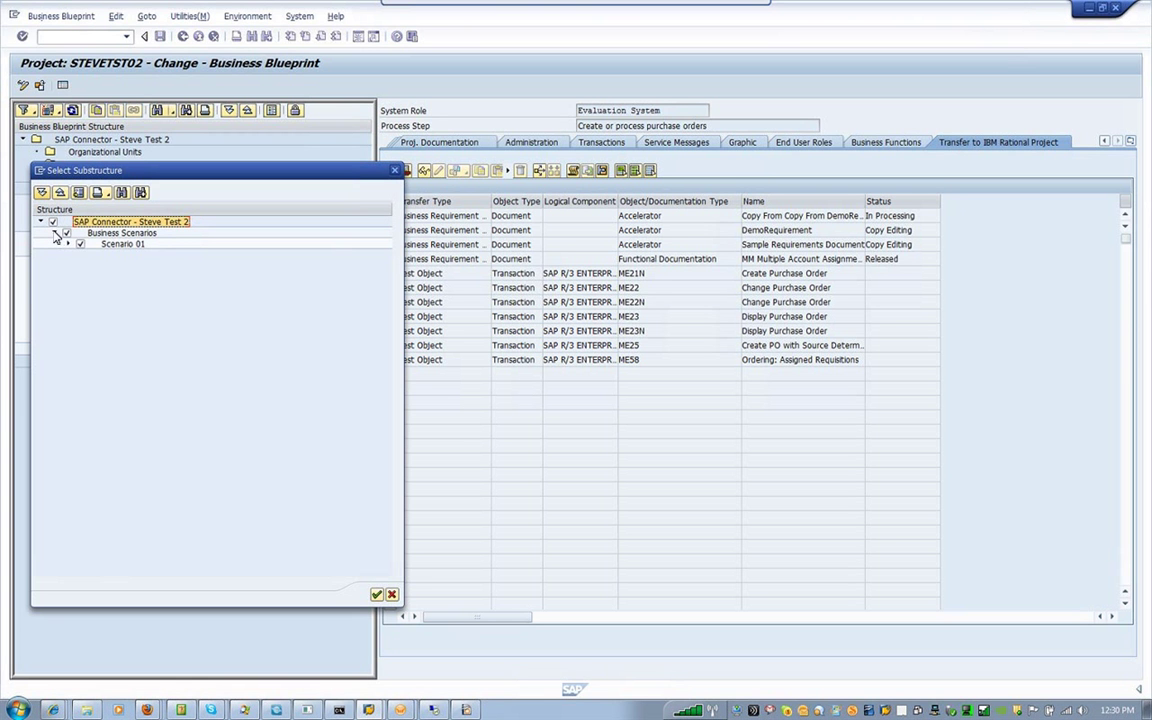
click(67, 244)
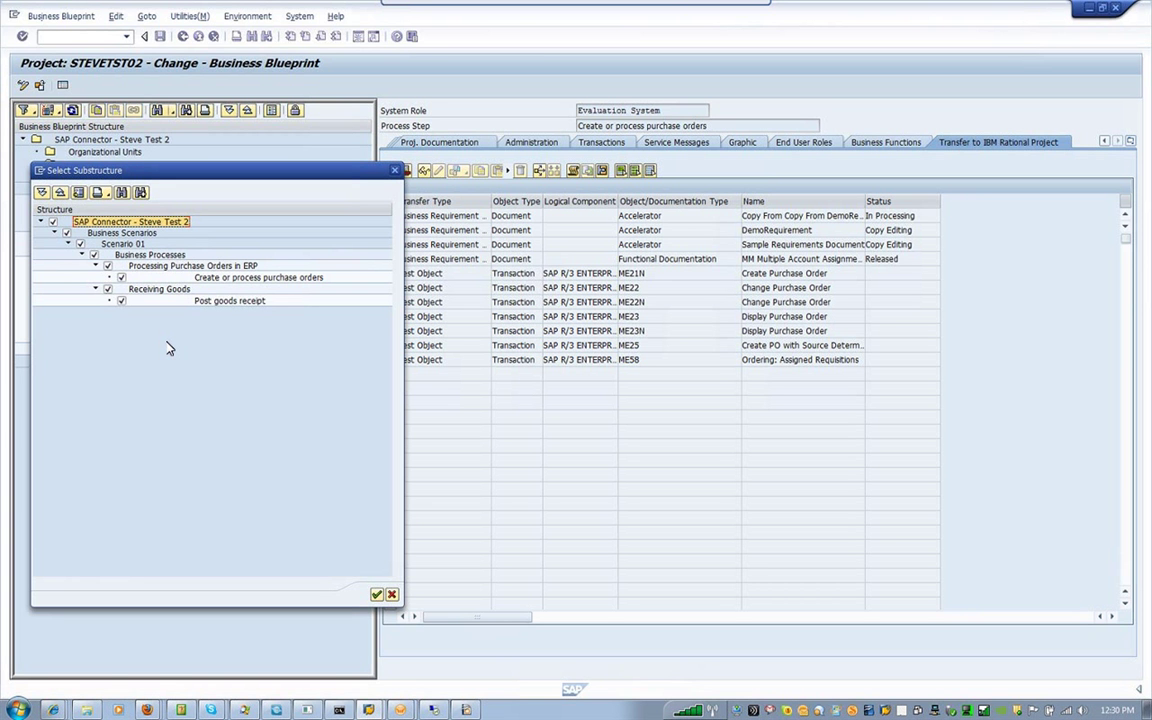
click(377, 596)
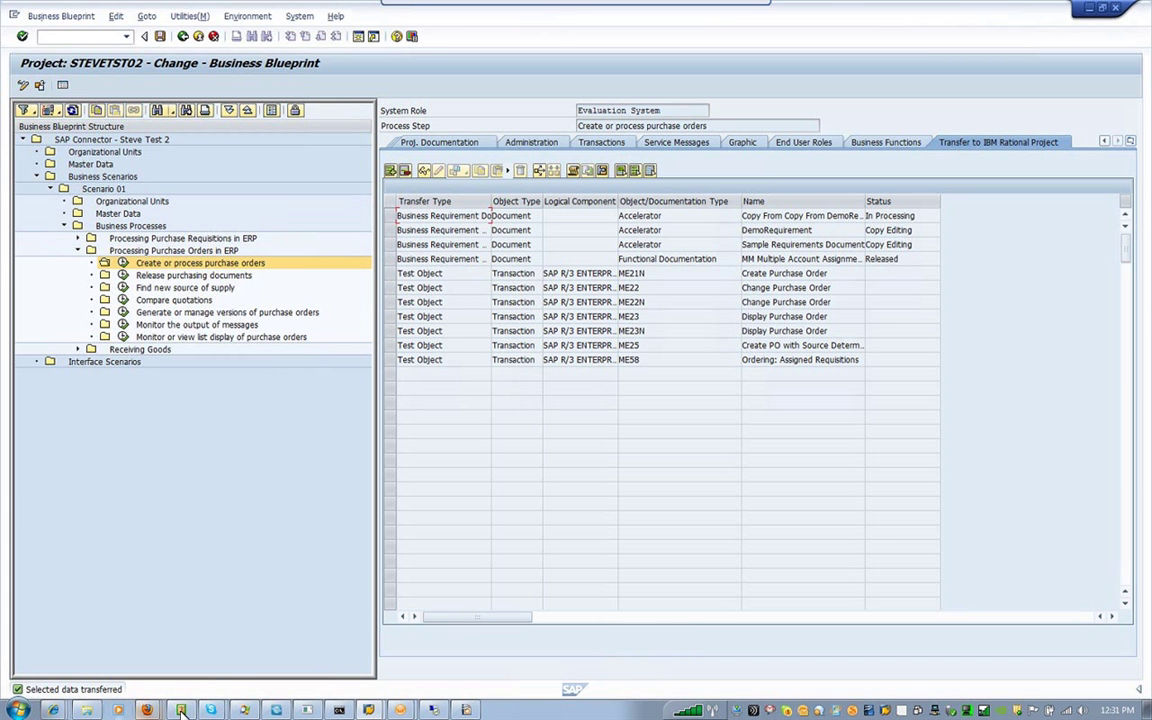
mouse_move(53, 711)
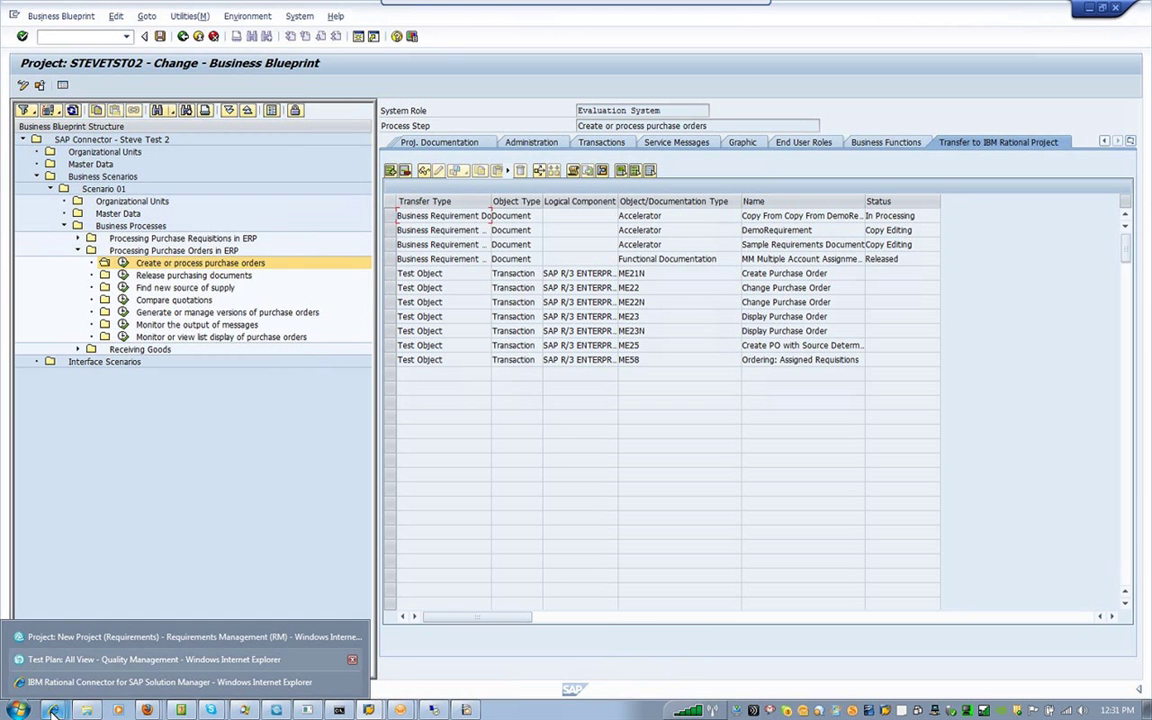
- Refresh the New Project (Requirements) folder, confirm it still has no artifacts, and return to SAP
click(73, 637)
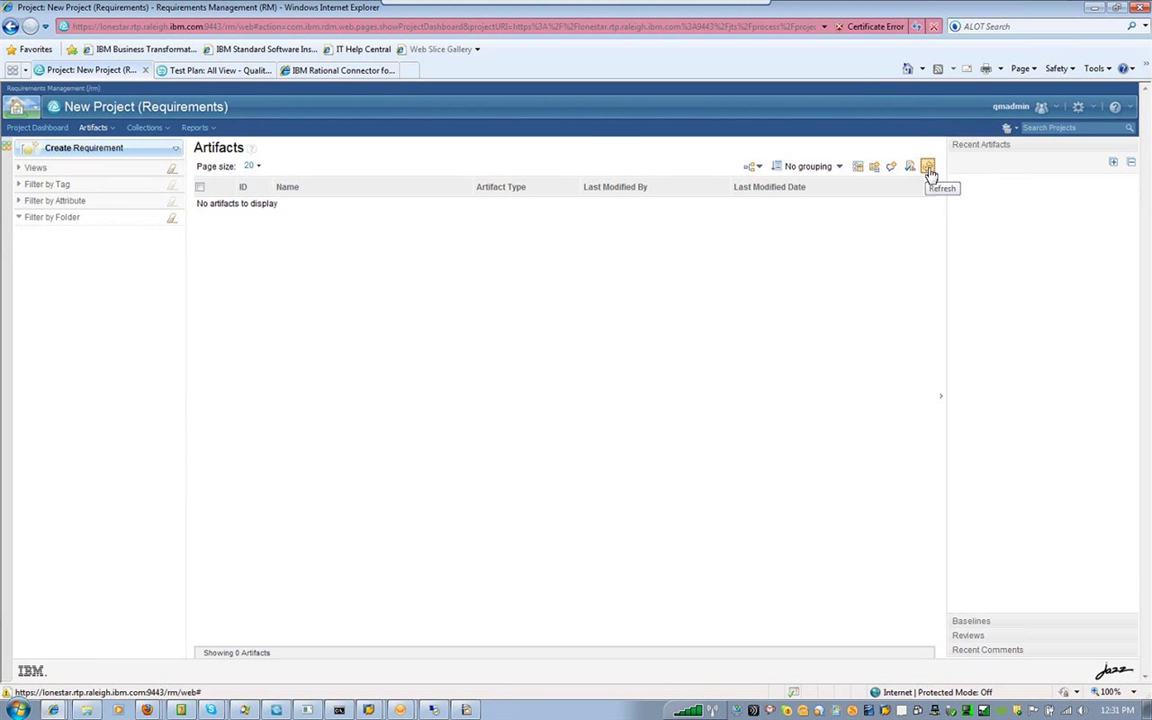
click(929, 167)
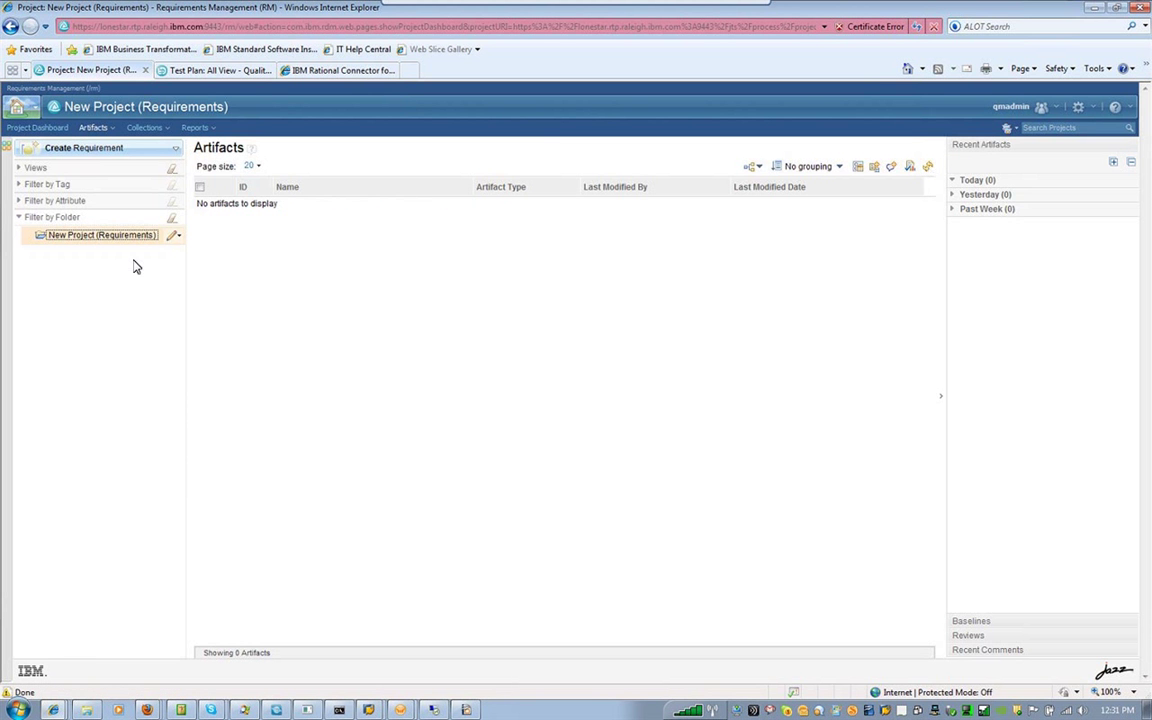
click(44, 240)
click(54, 238)
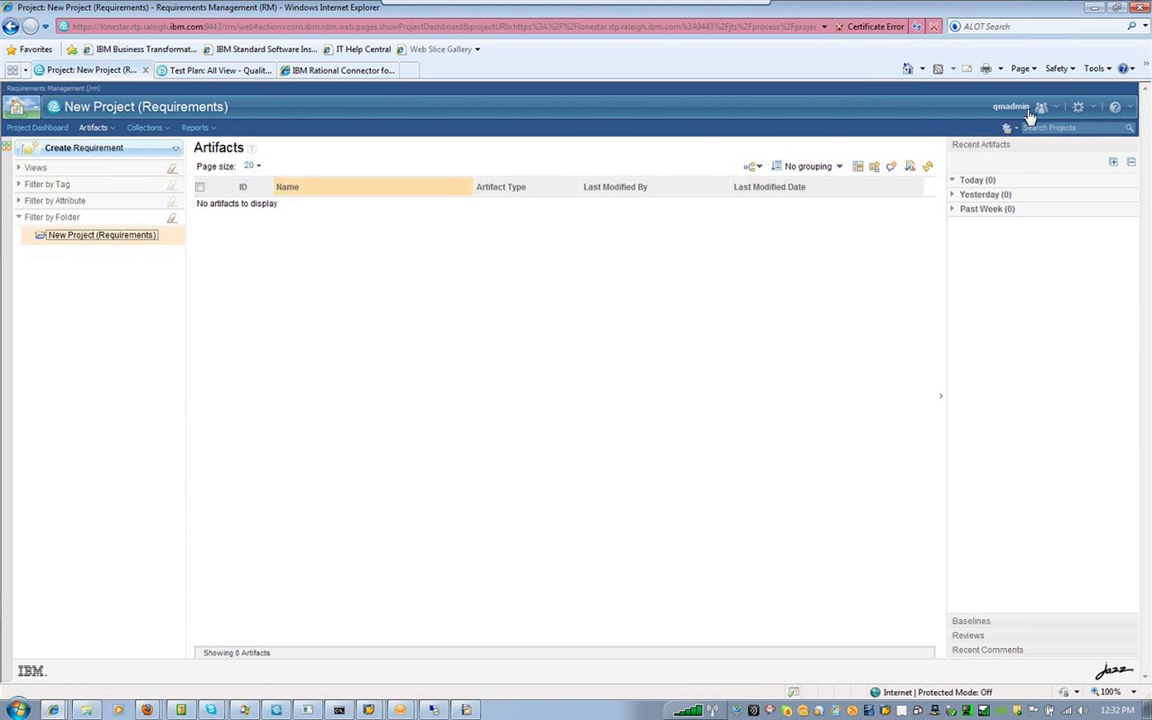
click(930, 167)
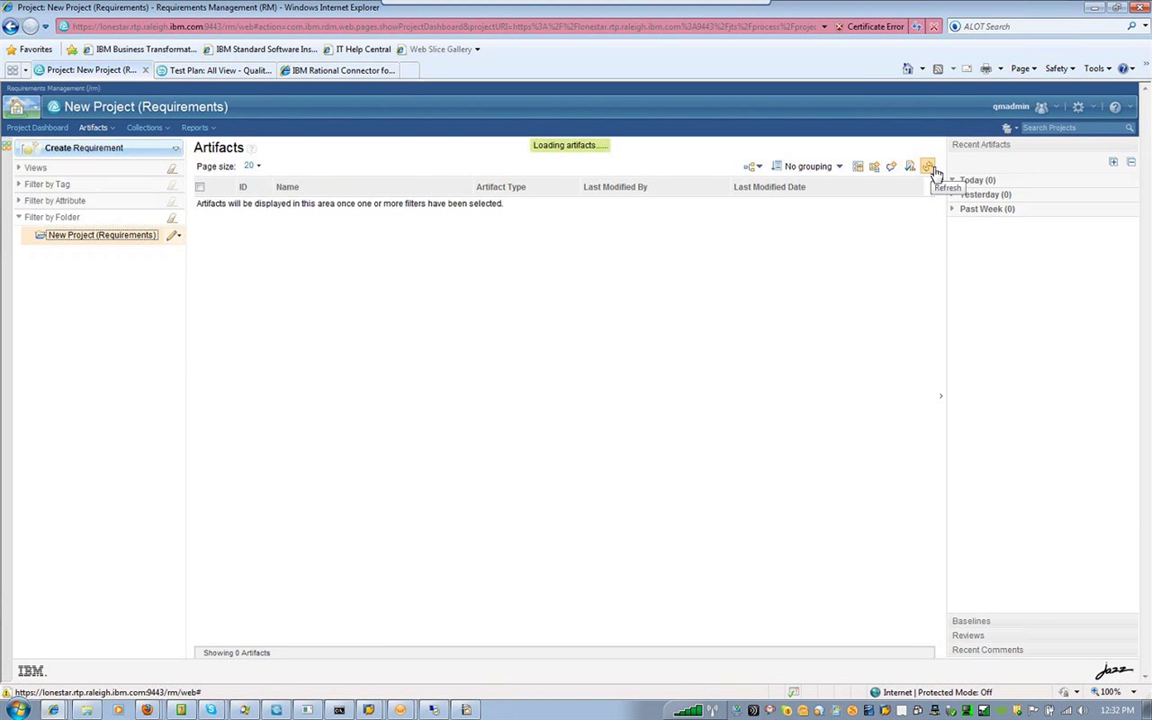
key(alt+Tab)
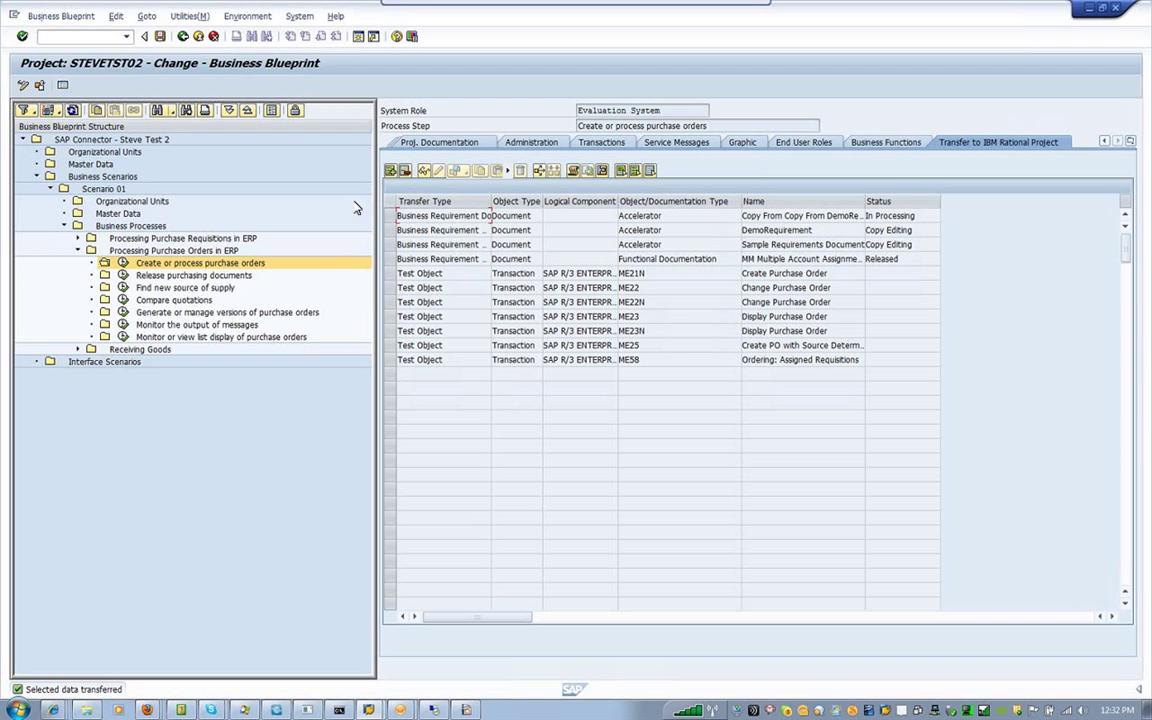
- Switch to the STEVETST01 SAP Connector - Steve Test 1 project via Other Project
key(alt)
click(88, 17)
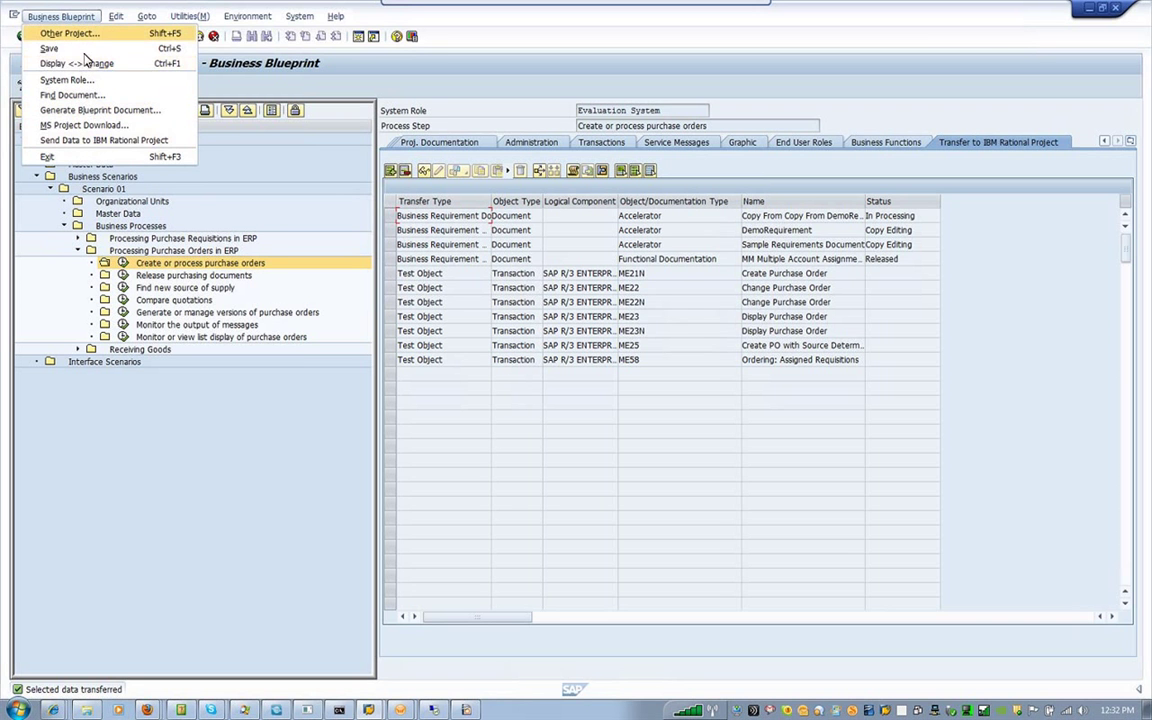
click(86, 62)
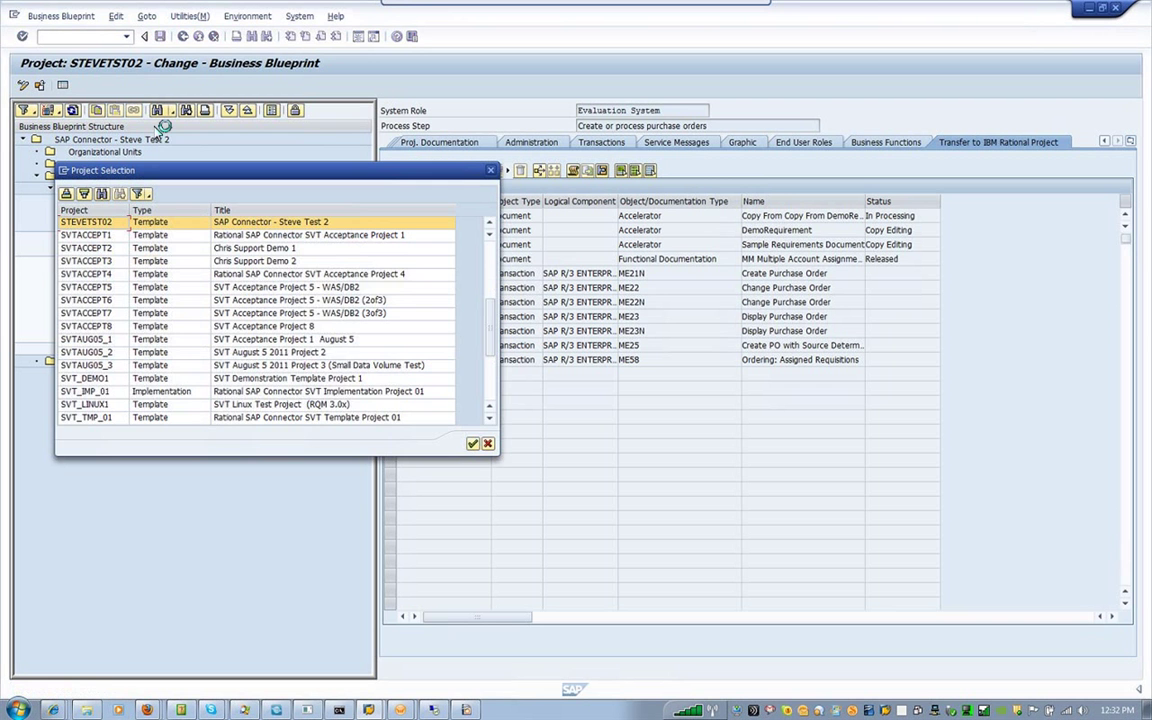
click(489, 225)
click(489, 225)
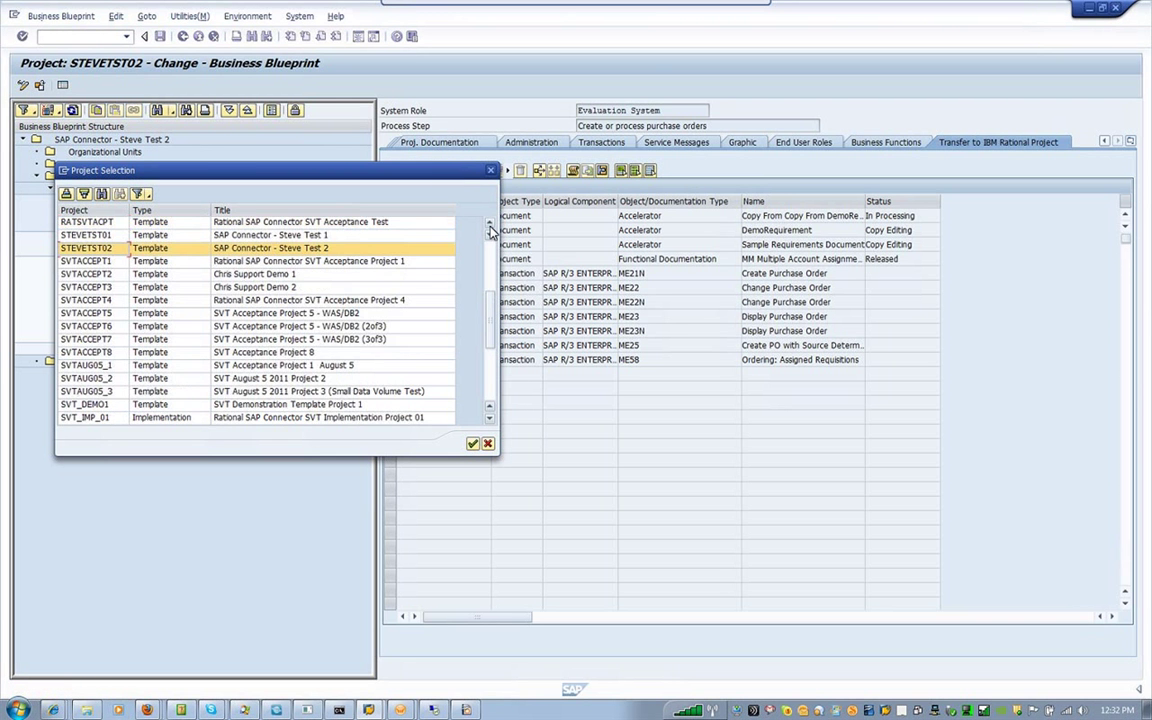
double_click(424, 246)
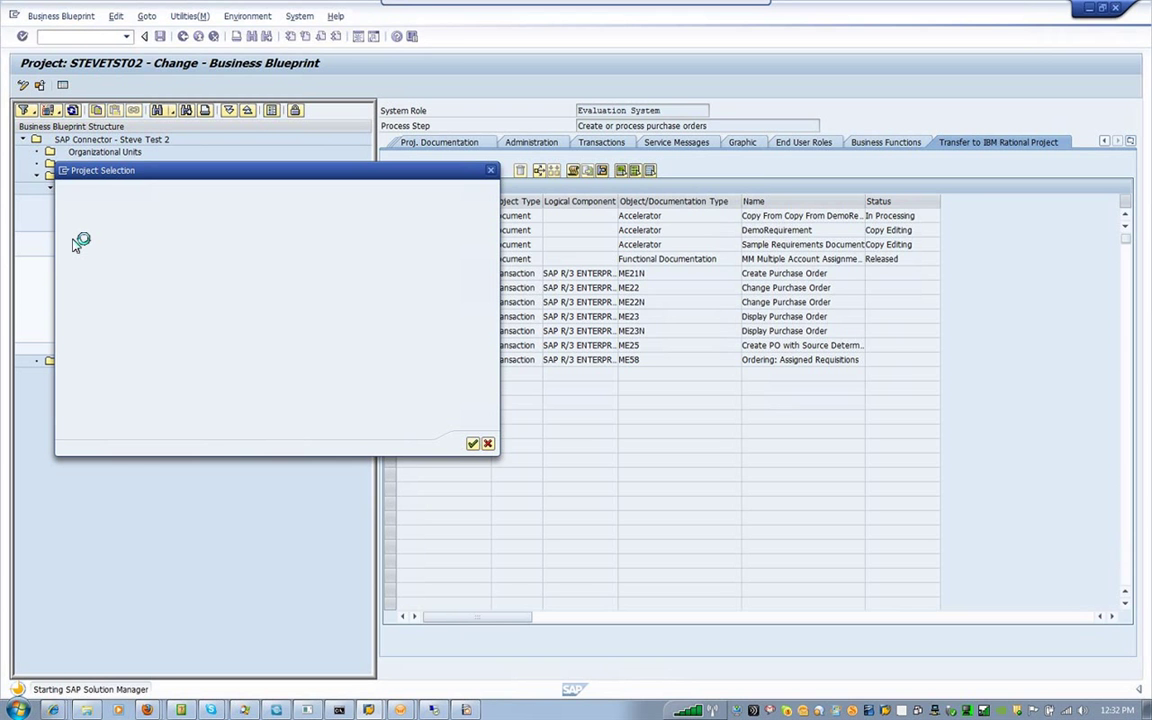
- Start Send Data to IBM Rational Project for the STEVETST01 blueprint
click(60, 17)
key(Up)
key(Up)
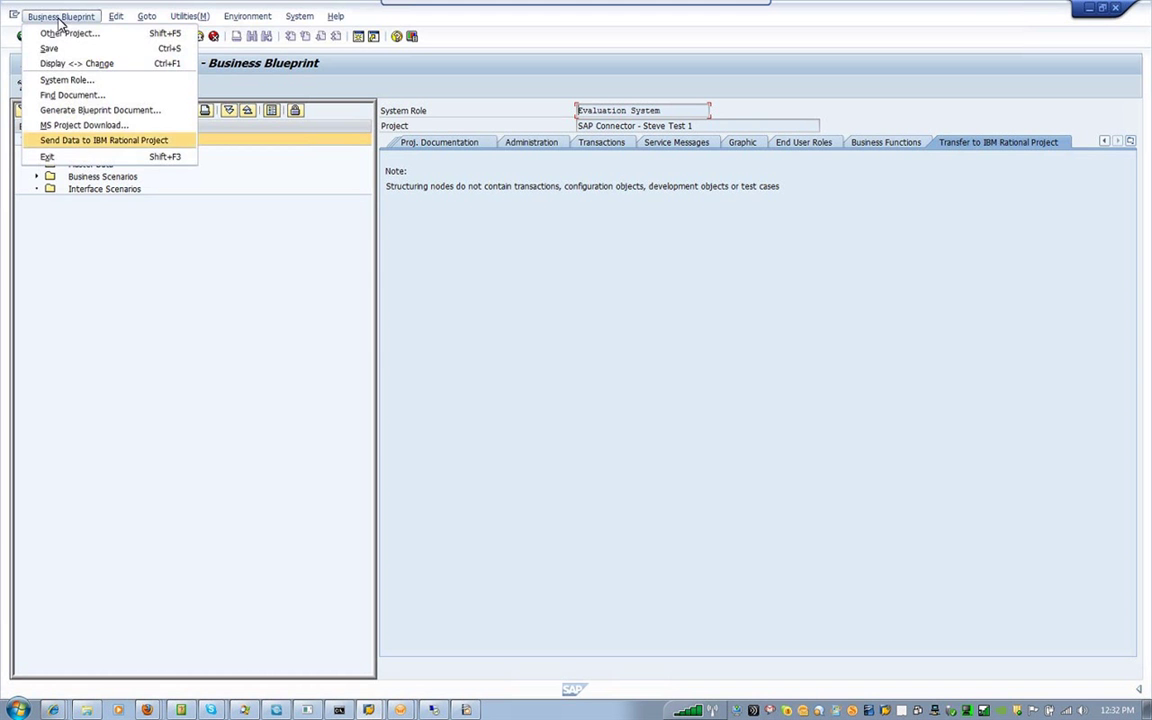
click(74, 142)
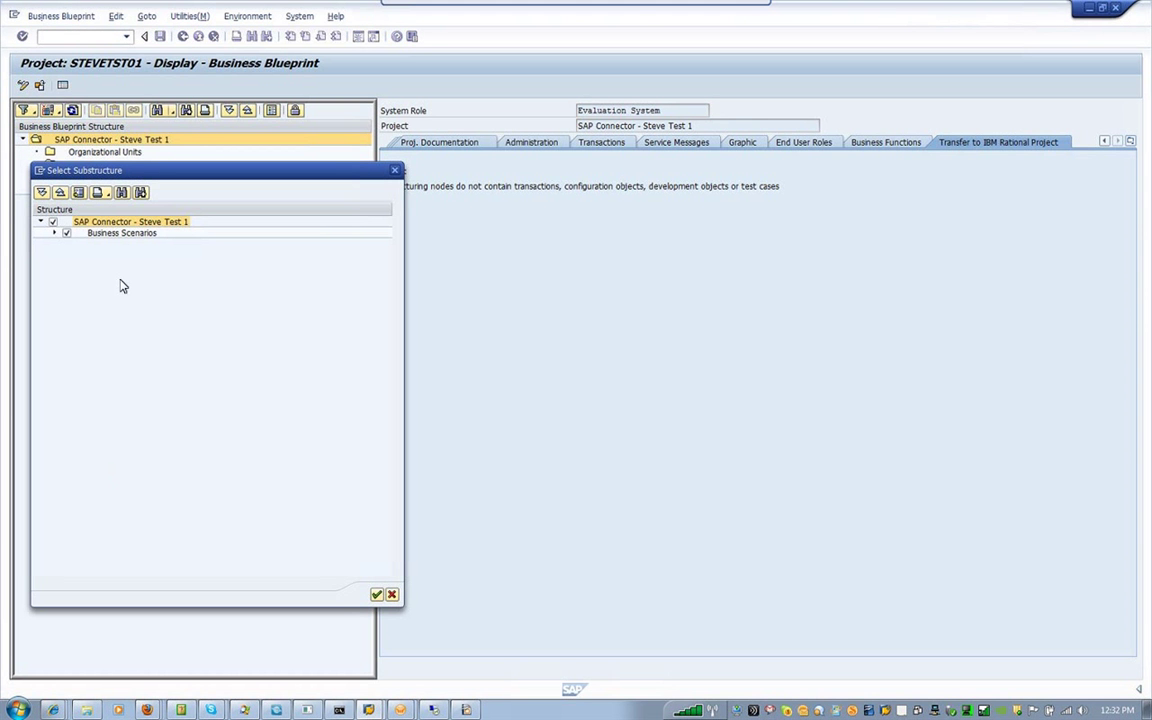
- Transfer the fully expanded Business Scenarios substructure to the Rational project
click(108, 233)
click(43, 193)
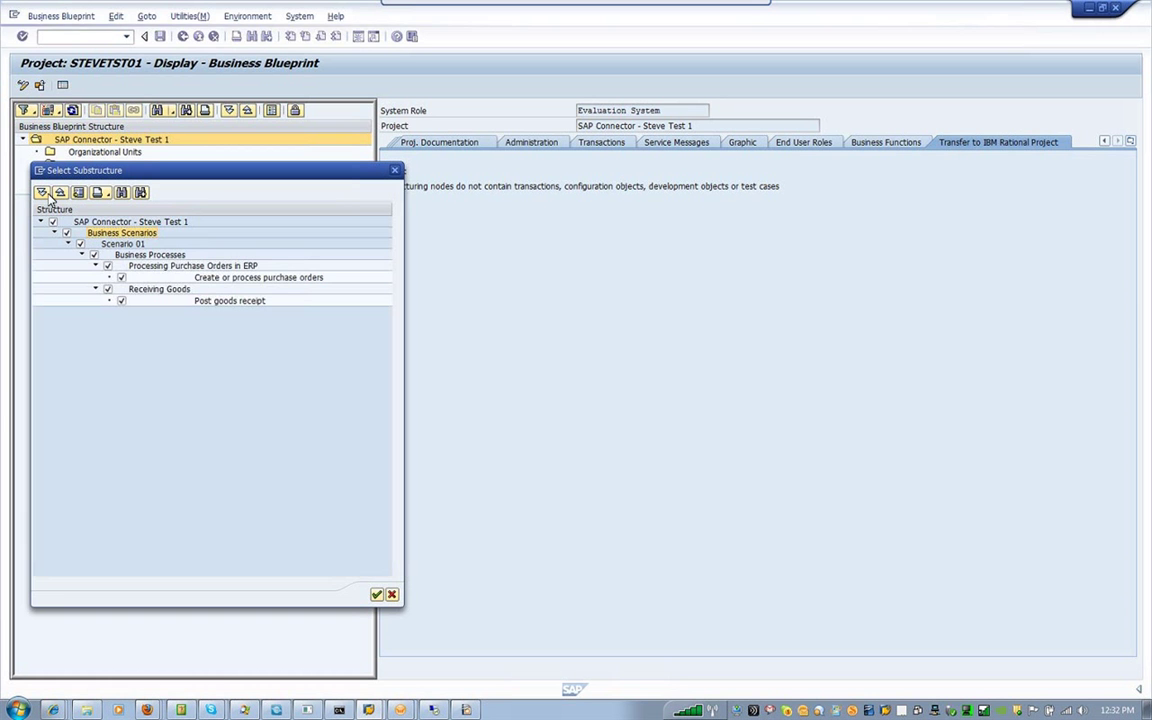
click(377, 595)
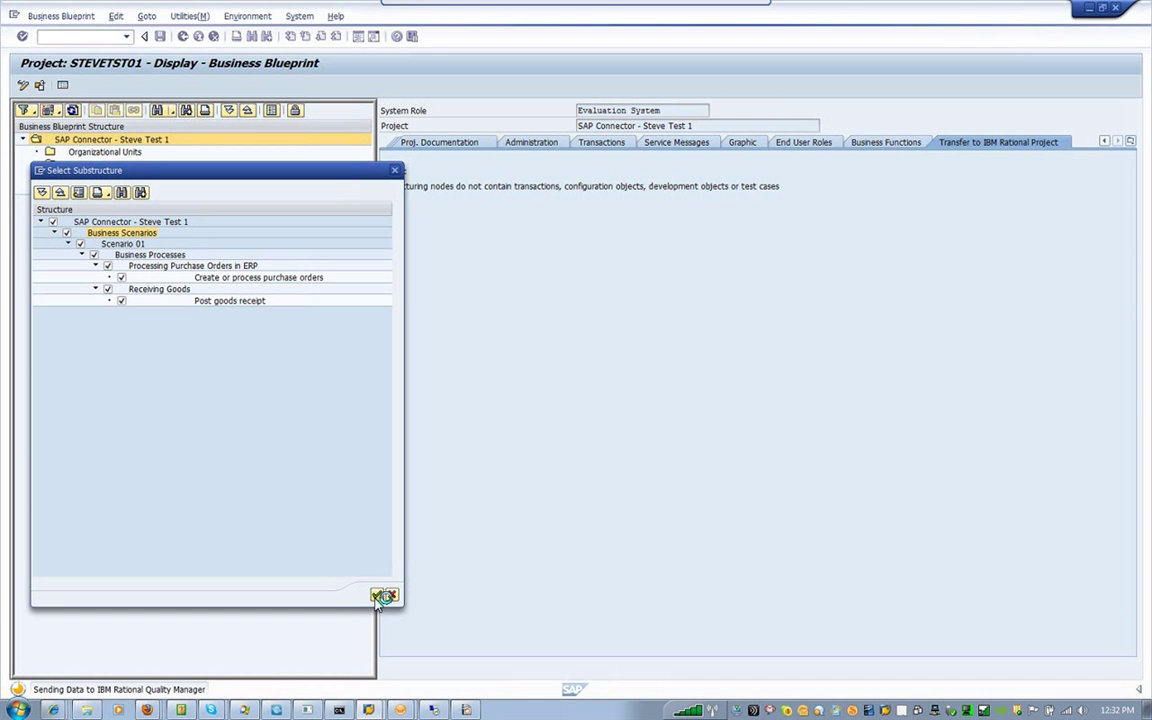
mouse_move(181, 711)
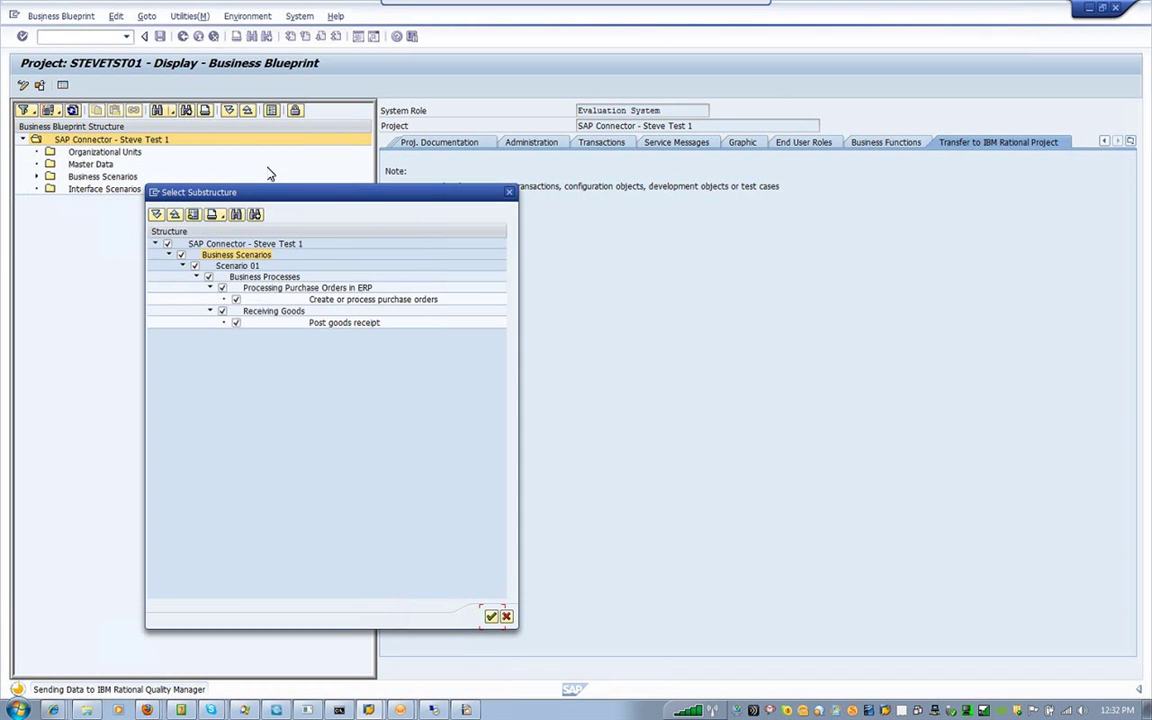
drag(300, 196, 496, 191)
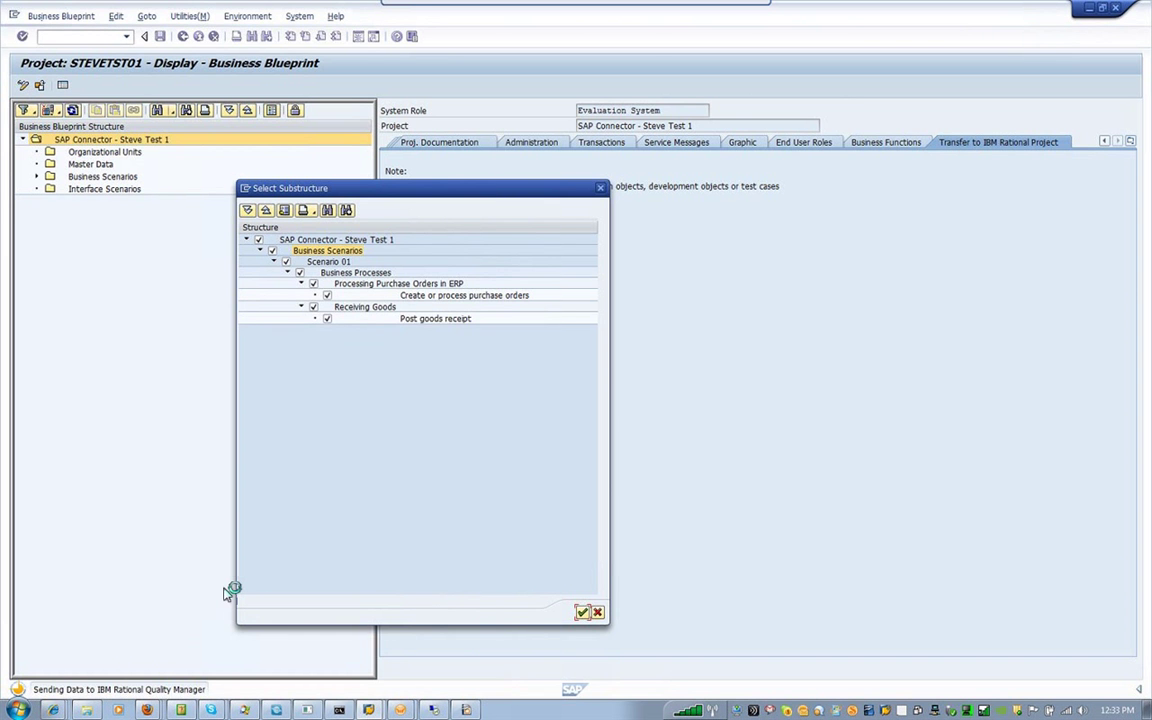
- Bring up the requirements project browser window
mouse_move(146, 710)
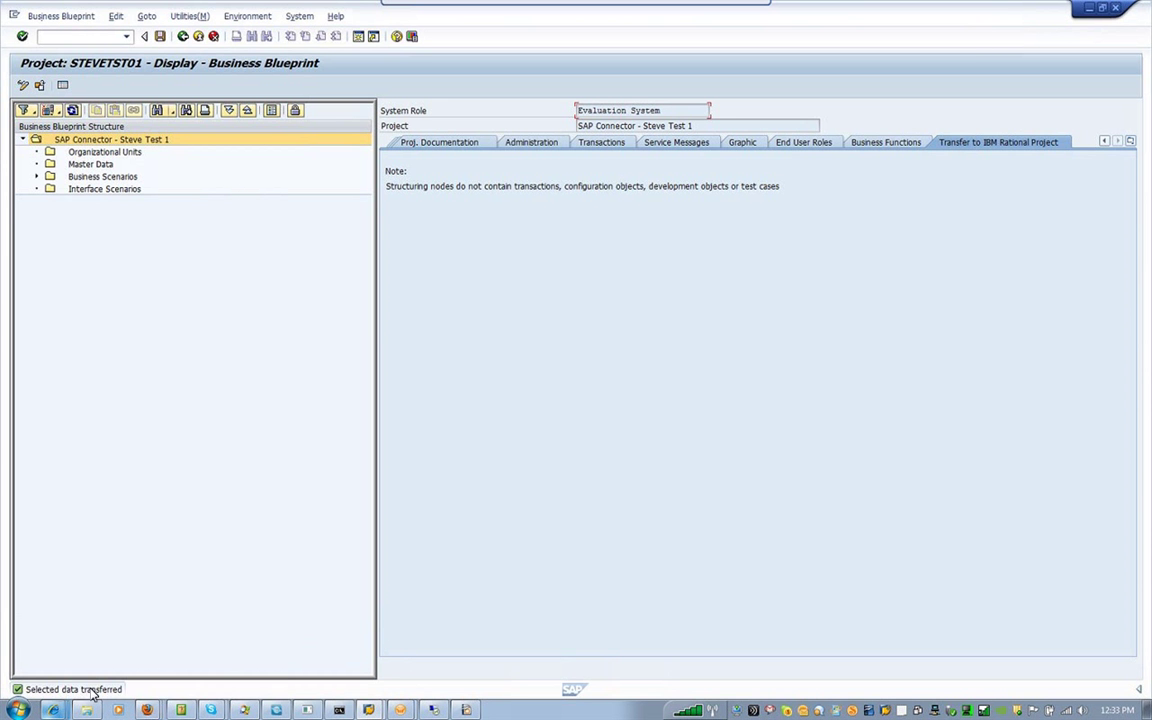
mouse_move(52, 711)
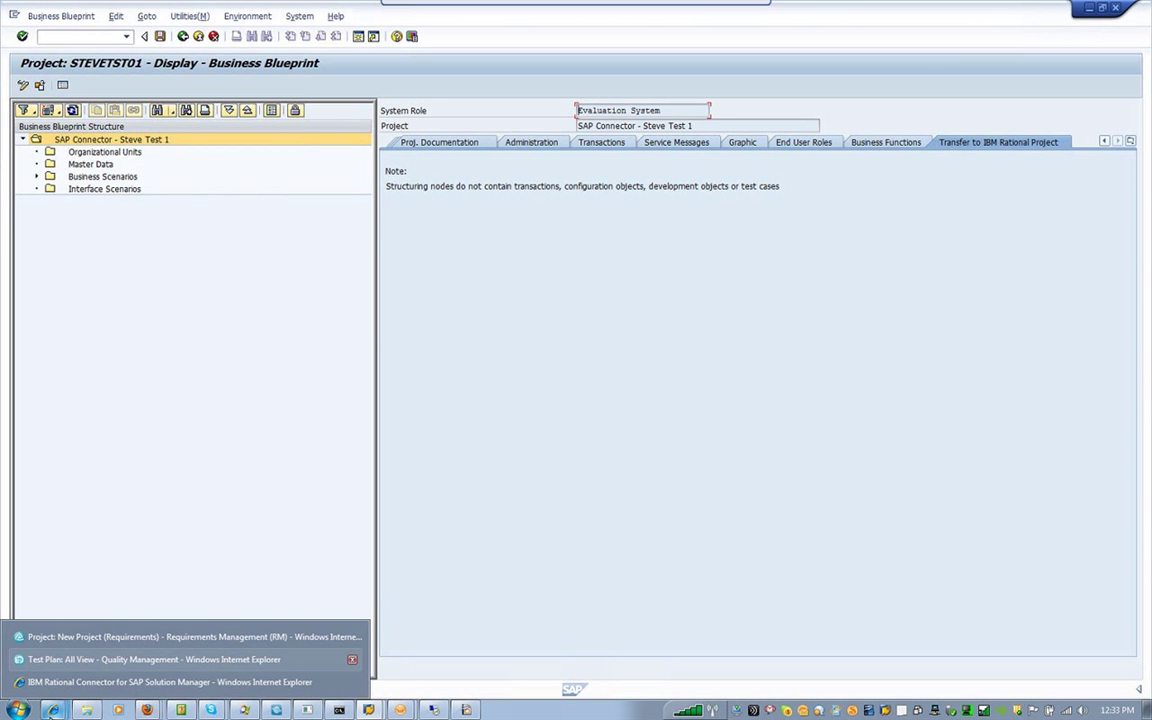
click(70, 640)
- Refresh, expand SAP Connector - Steve Test 1 > Scenario 01 > Business Processes, and list Create or process purchase orders
click(928, 167)
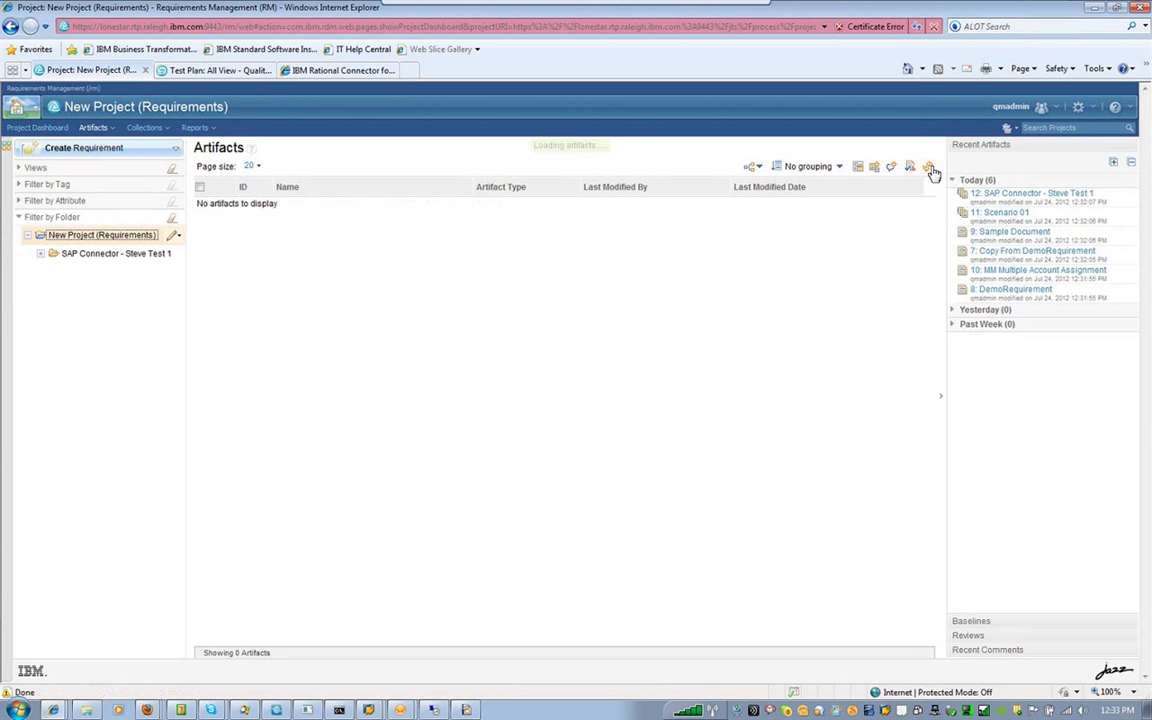
click(100, 253)
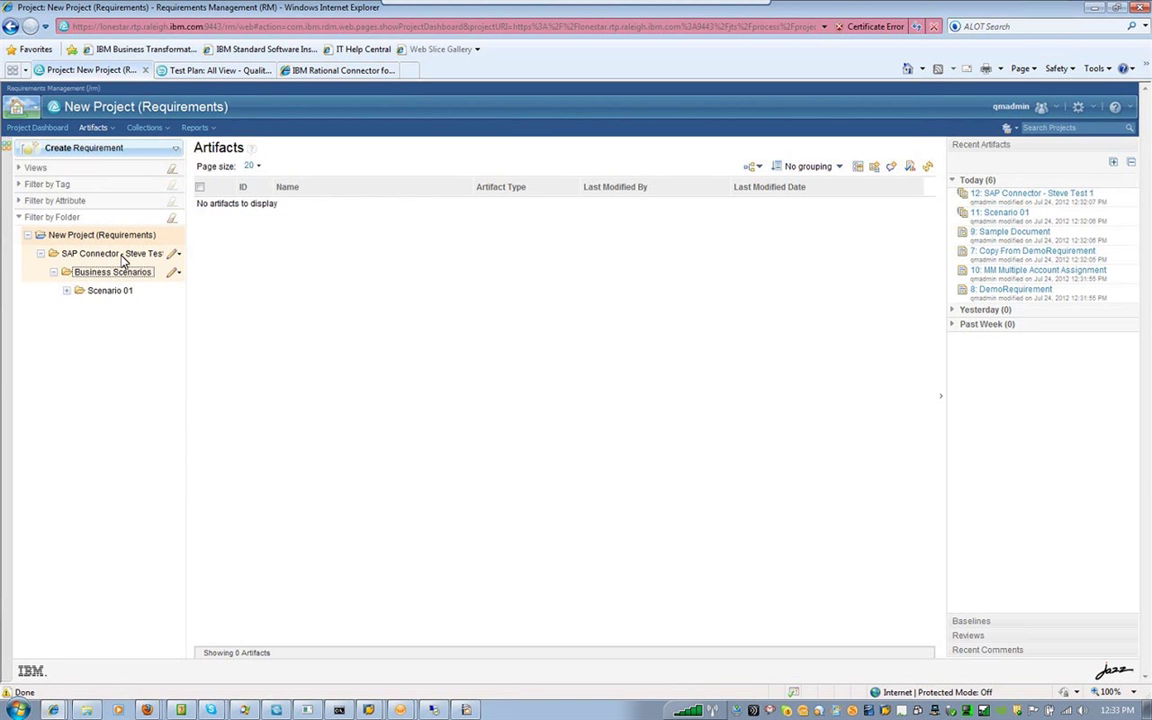
click(67, 291)
click(80, 309)
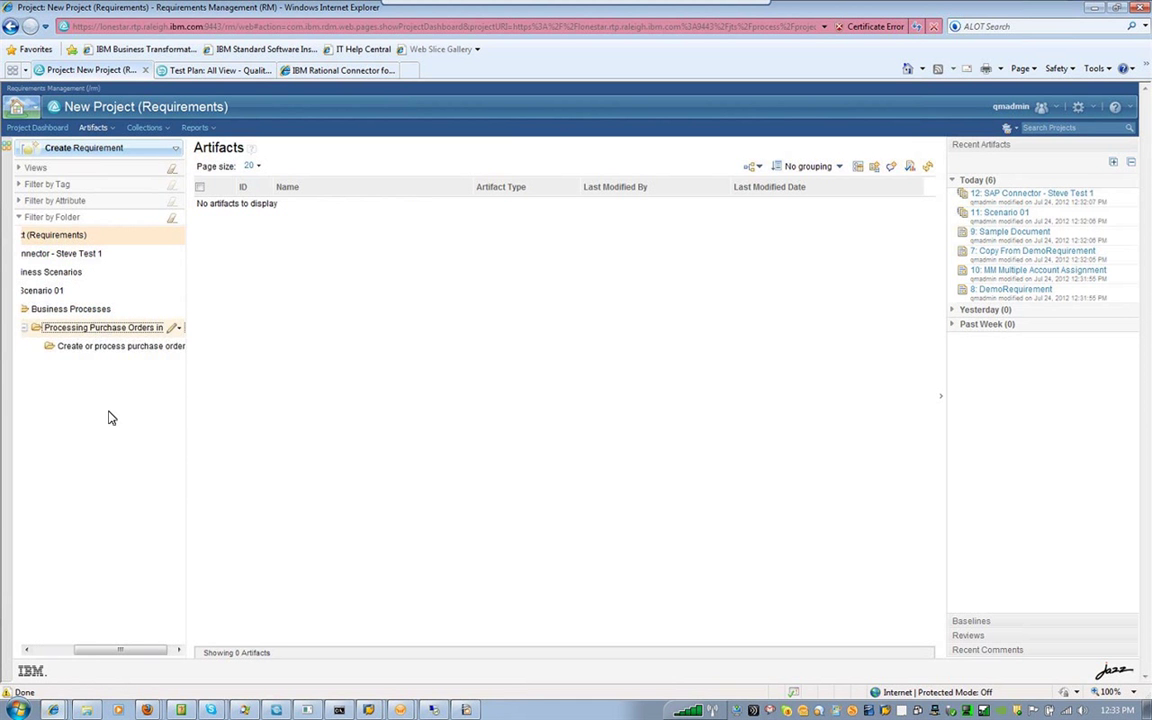
drag(120, 650, 97, 670)
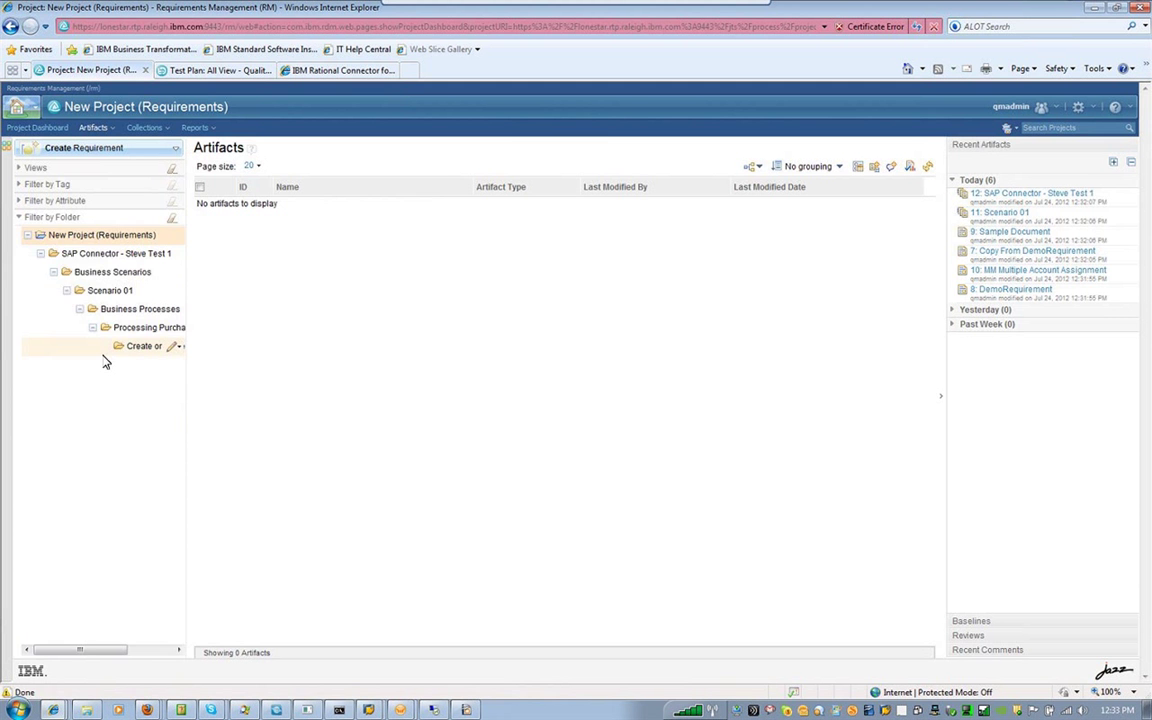
click(152, 348)
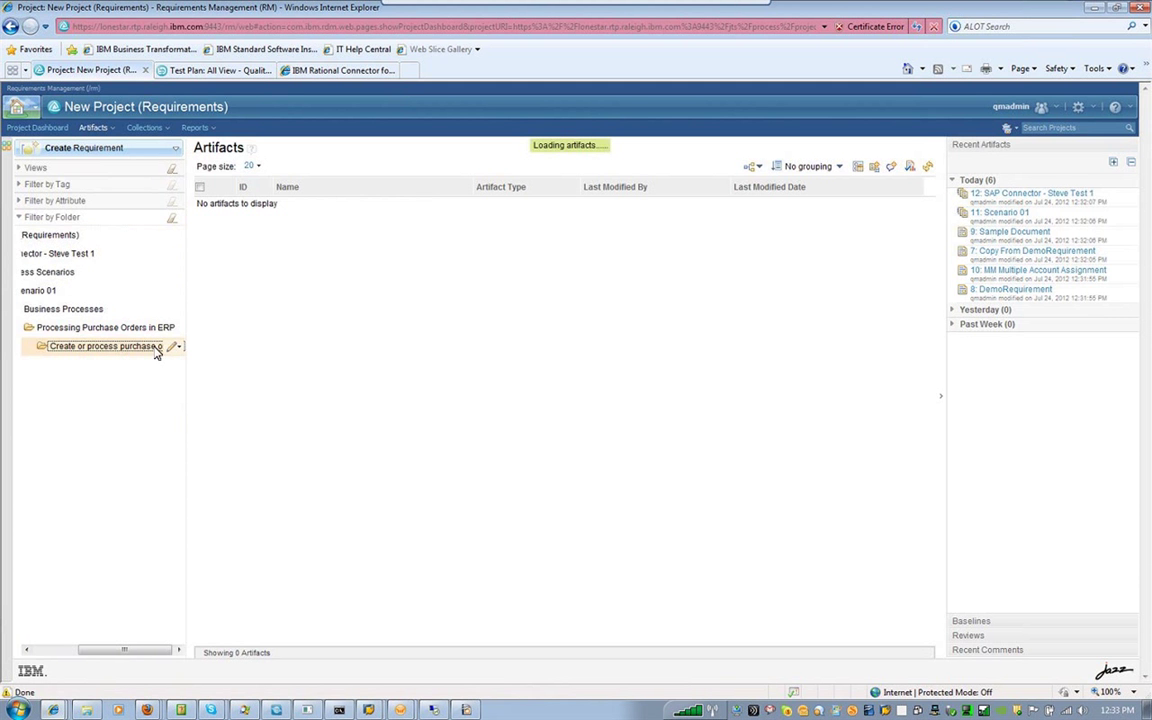
key(ctrl+a)
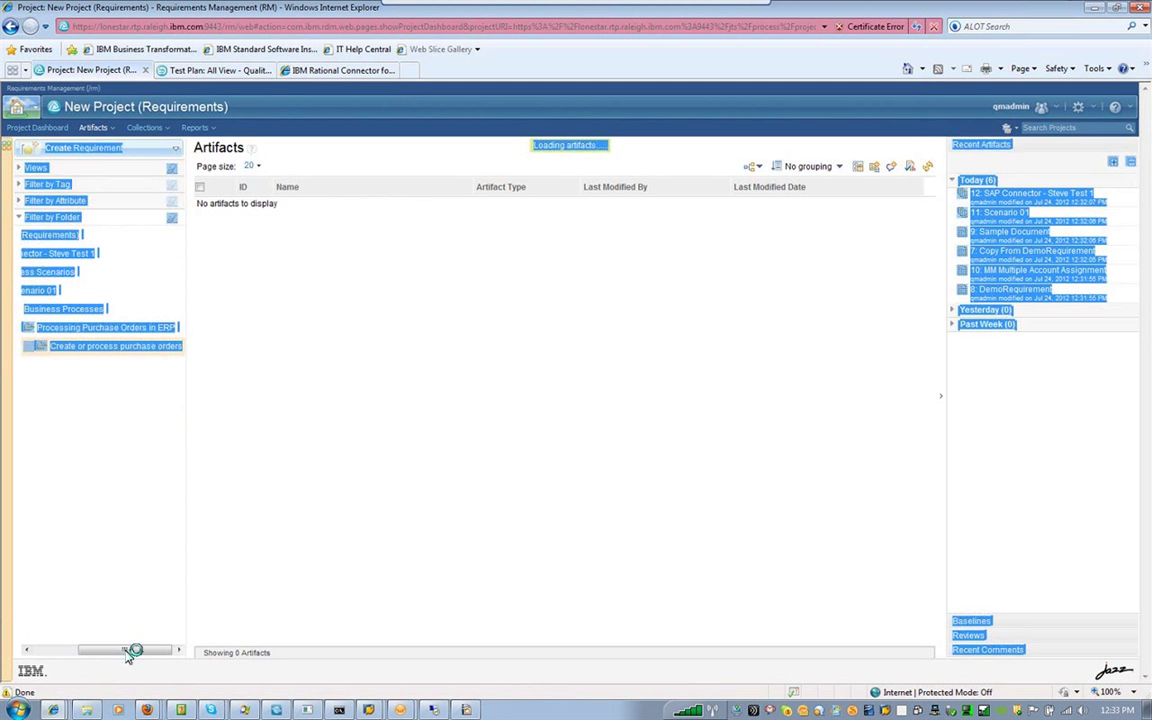
click(33, 350)
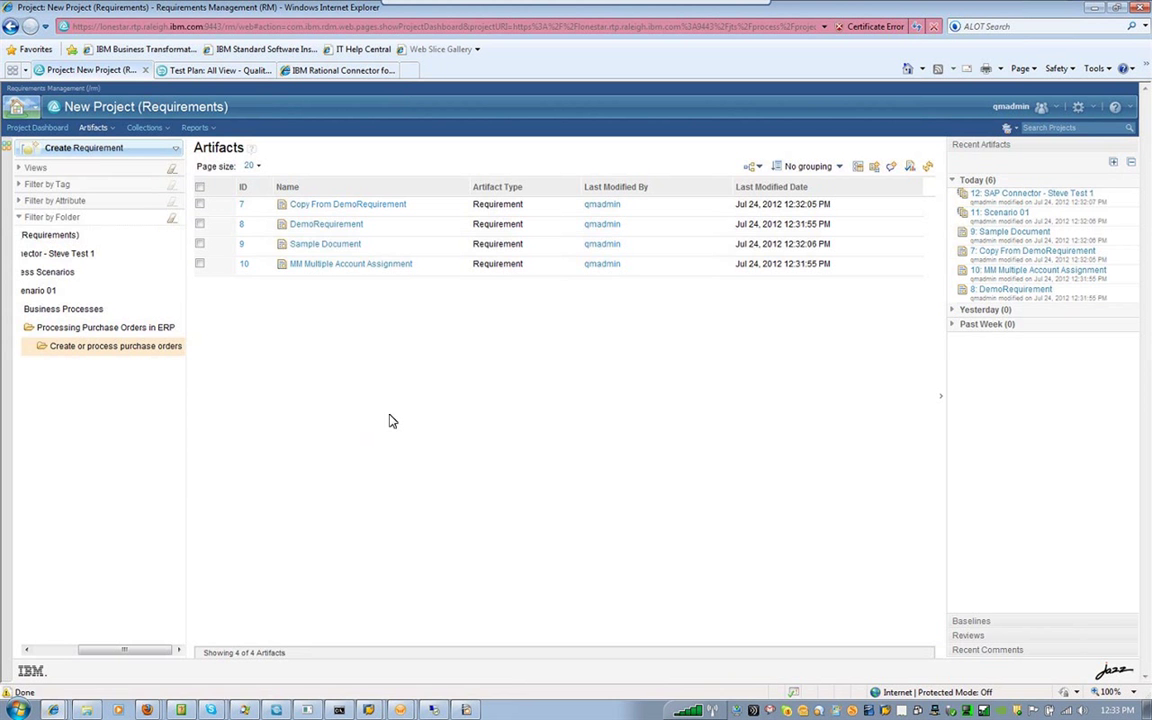
- Open requirement Sample Document and follow its Specified By link to the SAP Sample Document
click(318, 247)
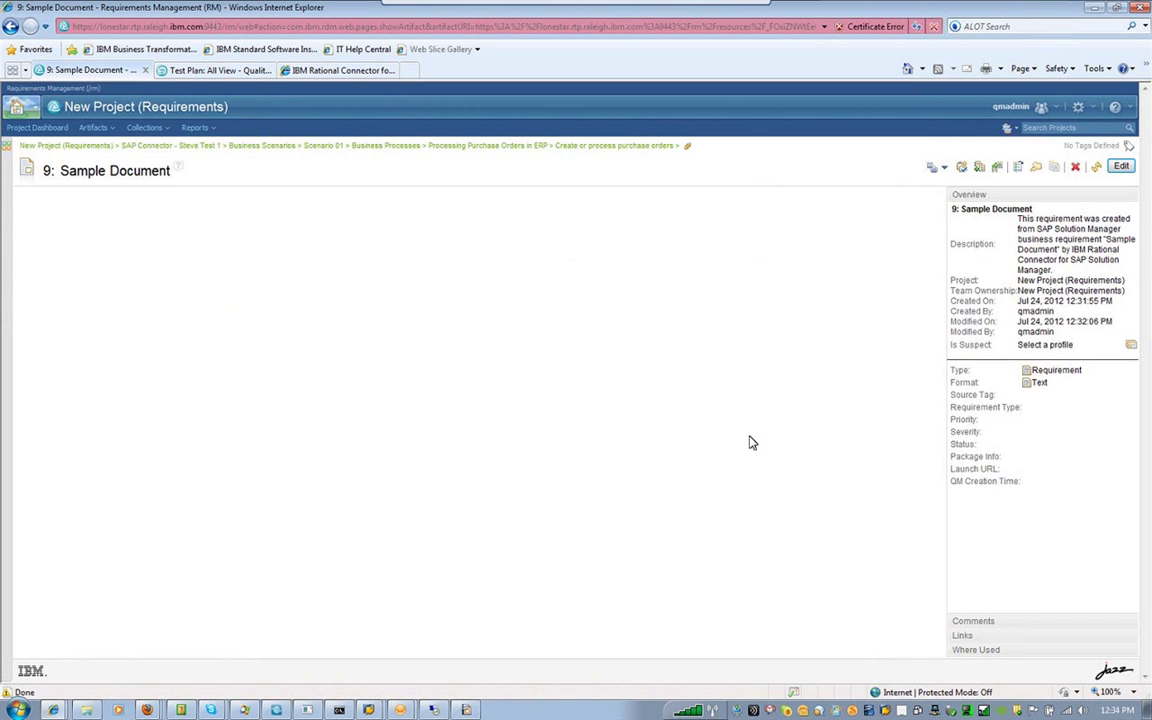
click(962, 636)
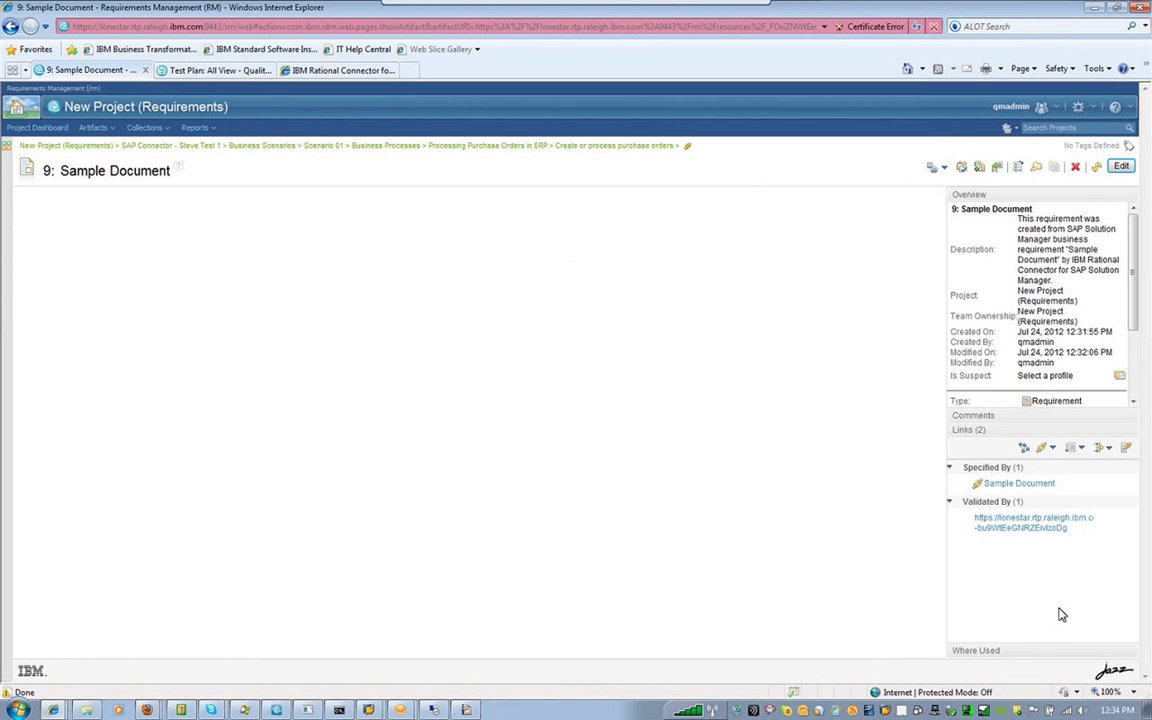
click(1020, 489)
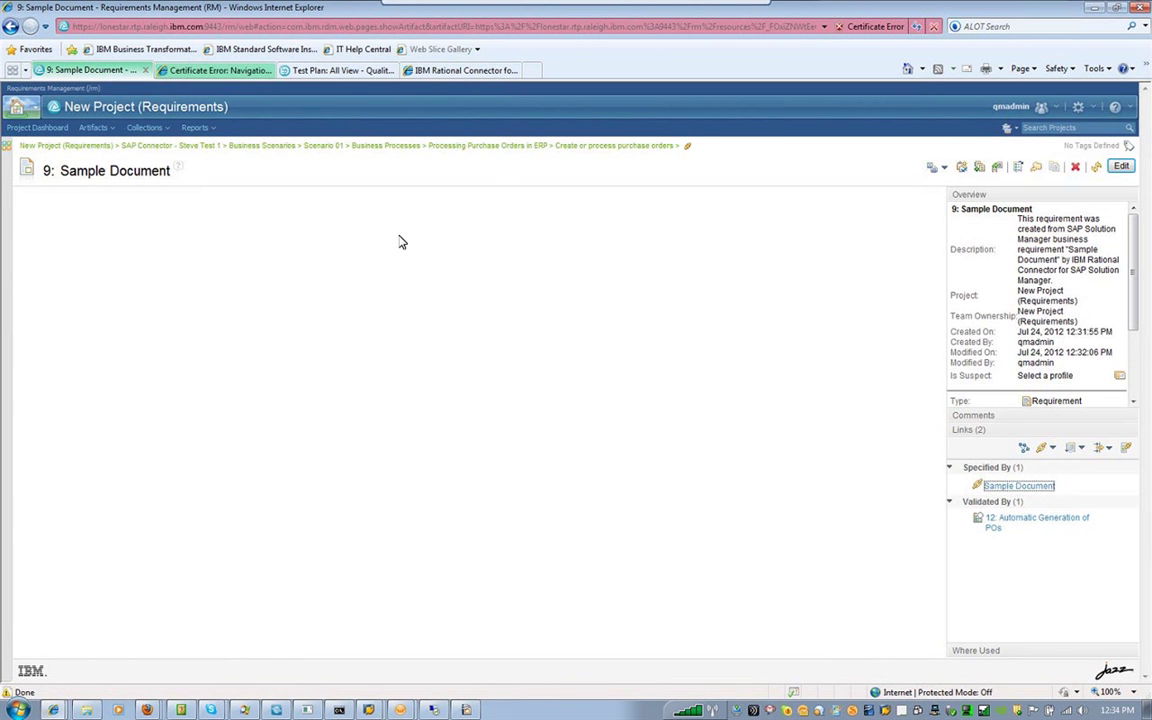
- In the new tab, bypass the certificate warning and submit the SAP logon user name and password
click(214, 71)
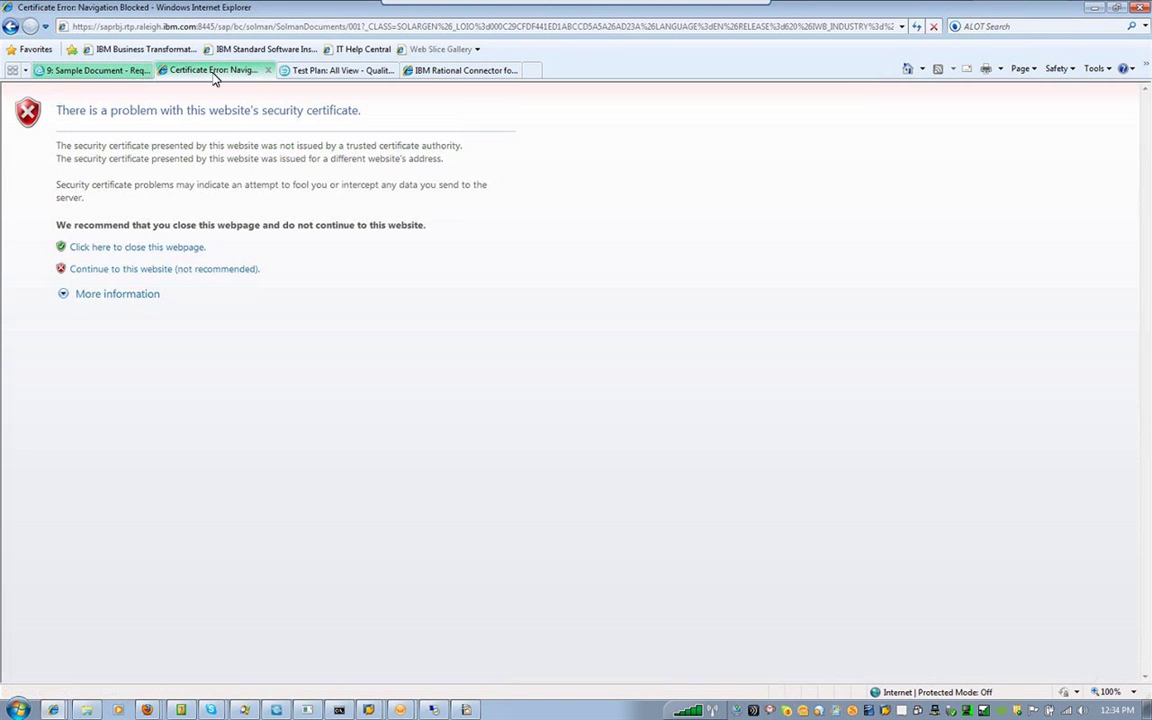
click(183, 271)
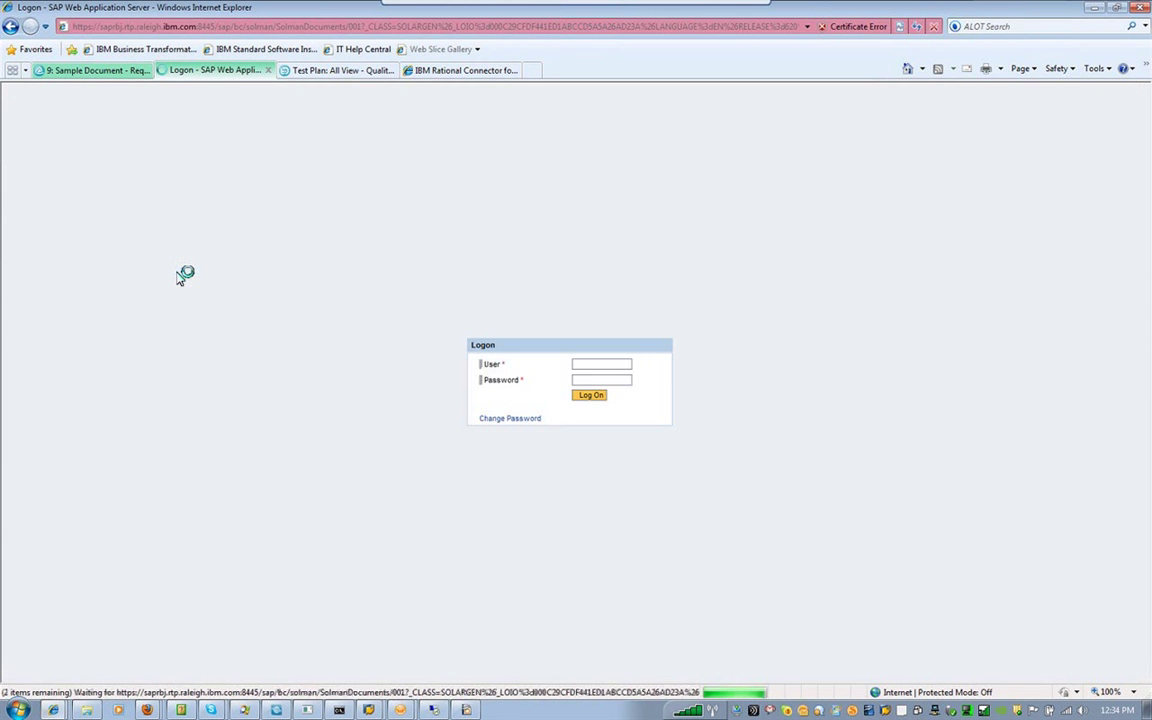
click(598, 365)
text(STEVE)
key(Tab)
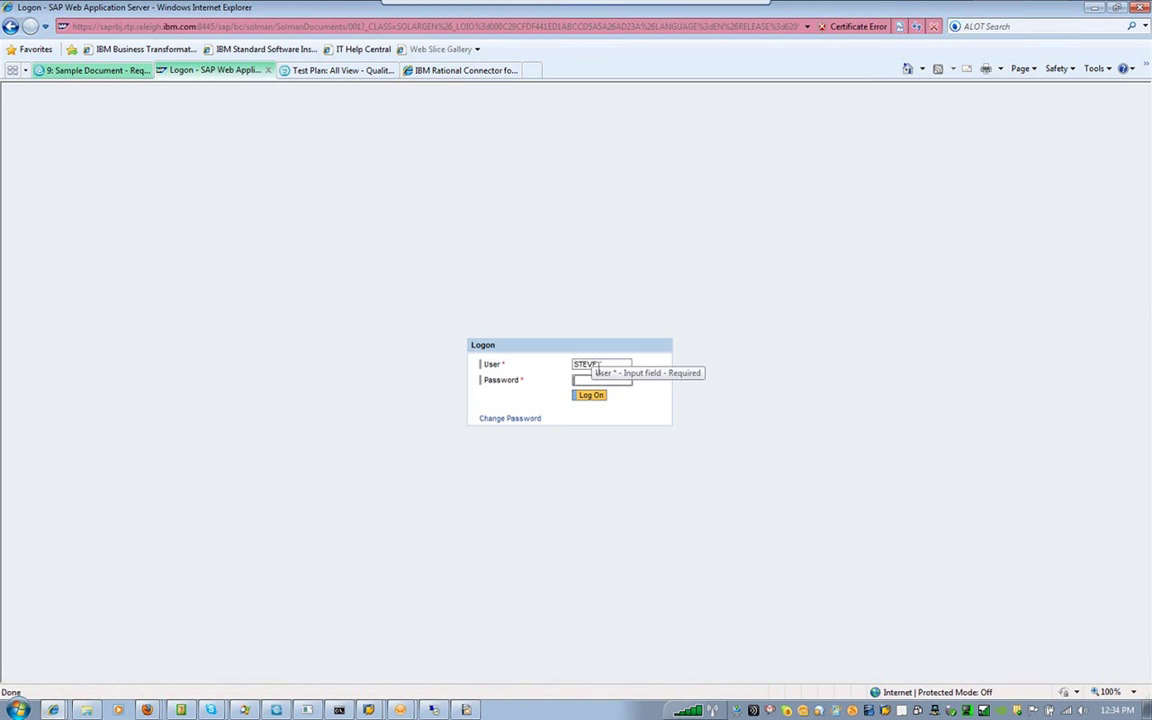
text(•••••••••••)
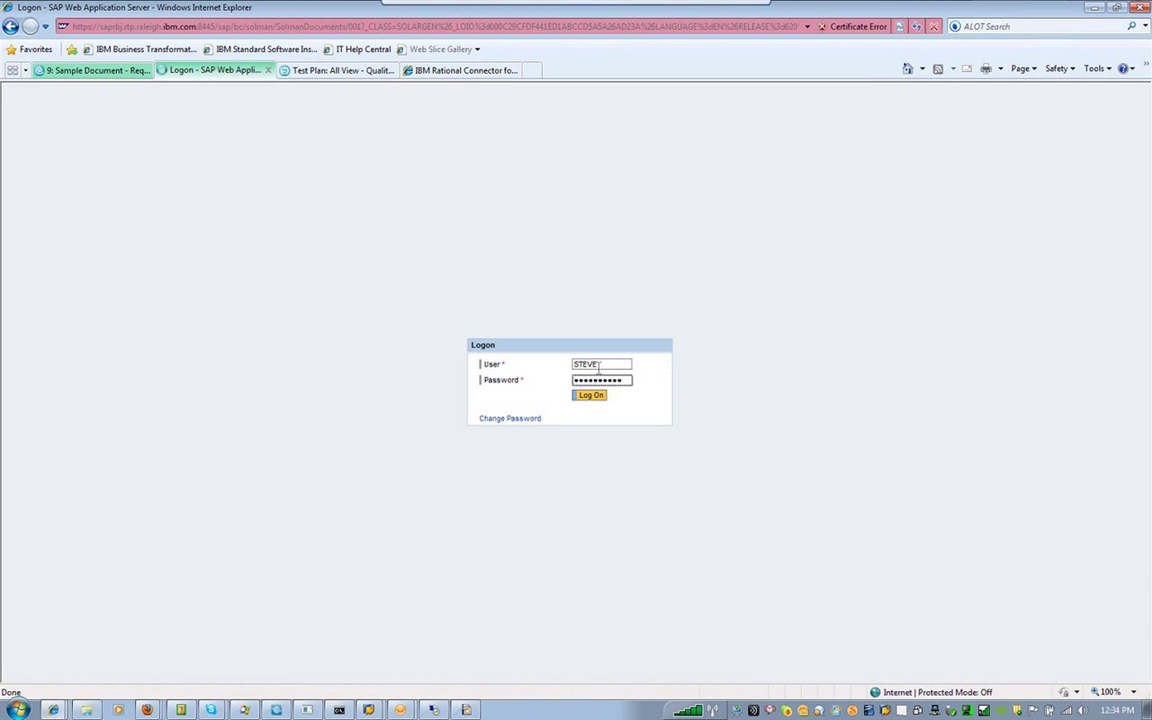
key(Return)
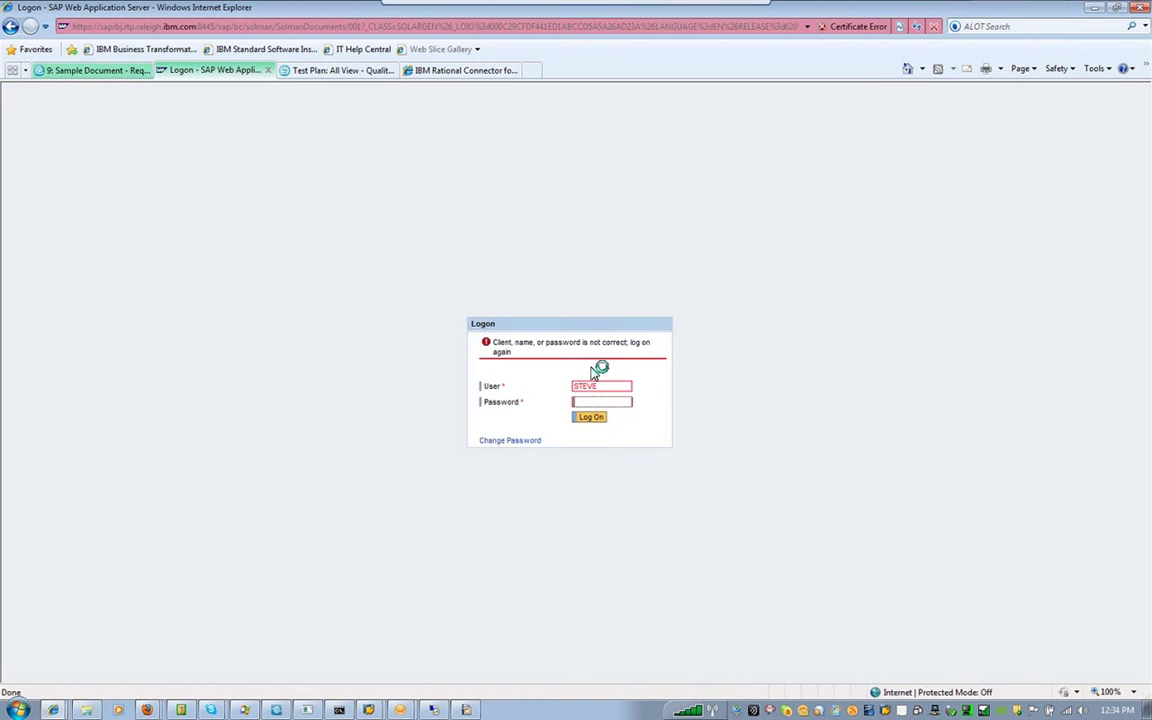
- Re-enter the account password and log on to open the document reading 'Sample text for requirement.'
click(598, 402)
text(•••••••••)
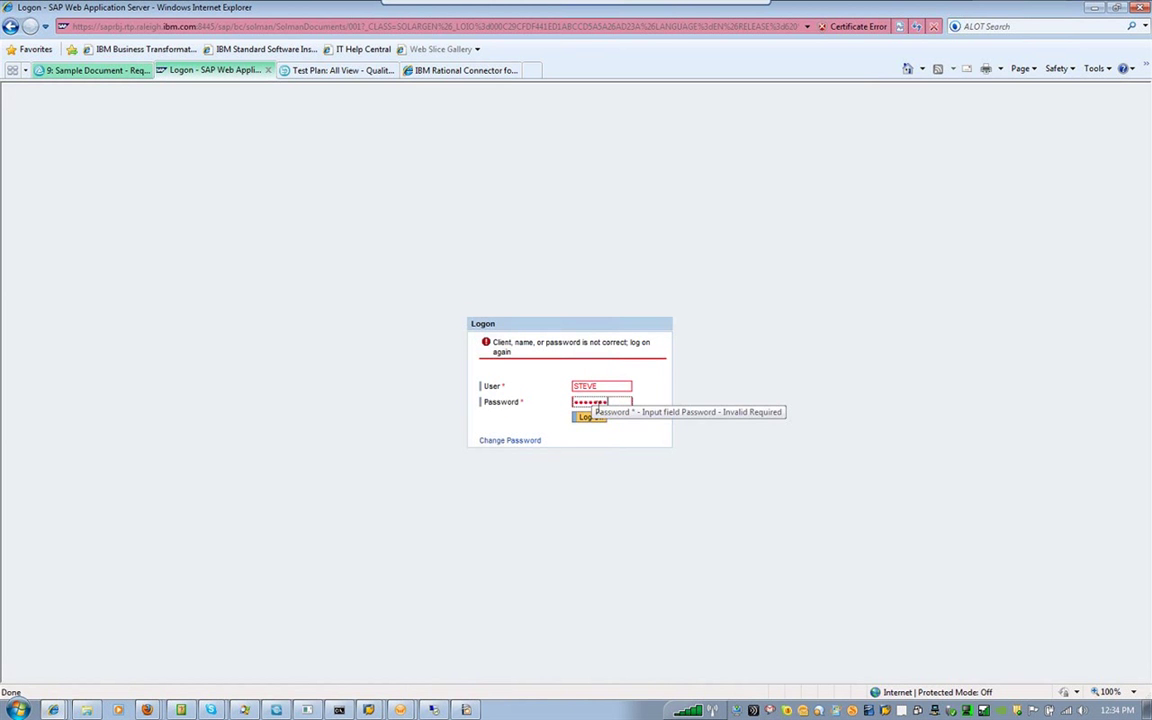
click(589, 418)
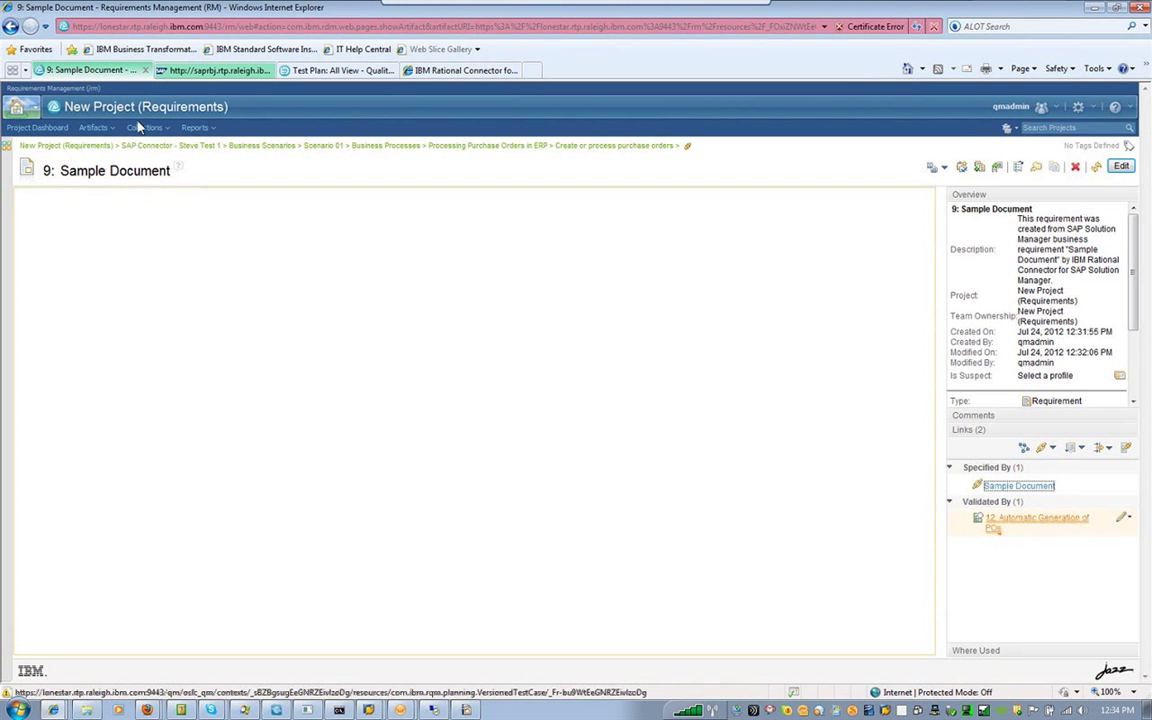
- Review the Validated By test case 12: Automatic Generation of POs, then return to the SAP blueprint
mouse_move(1039, 527)
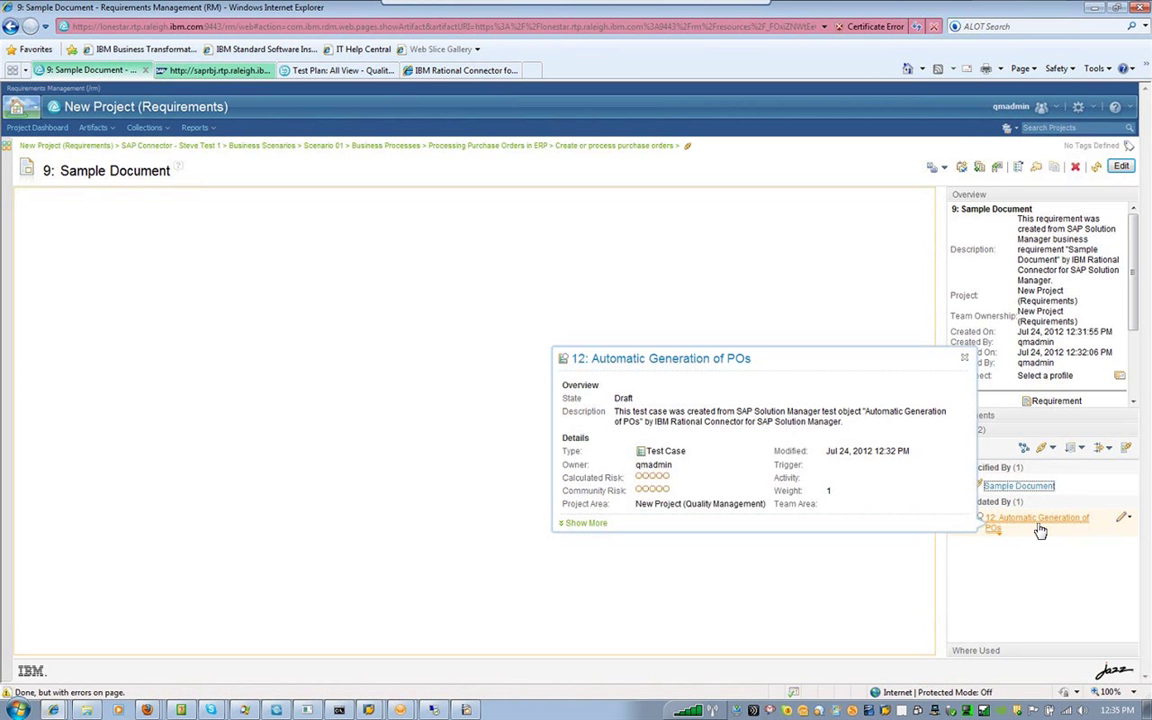
click(1039, 519)
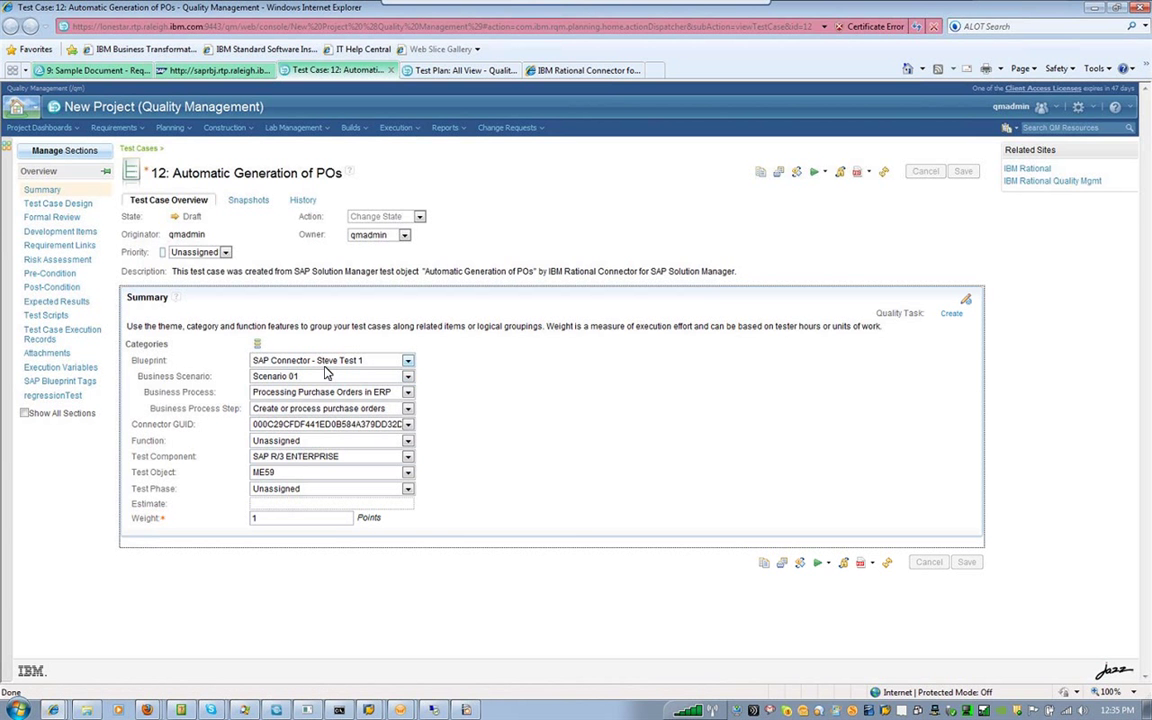
key(alt+Tab)
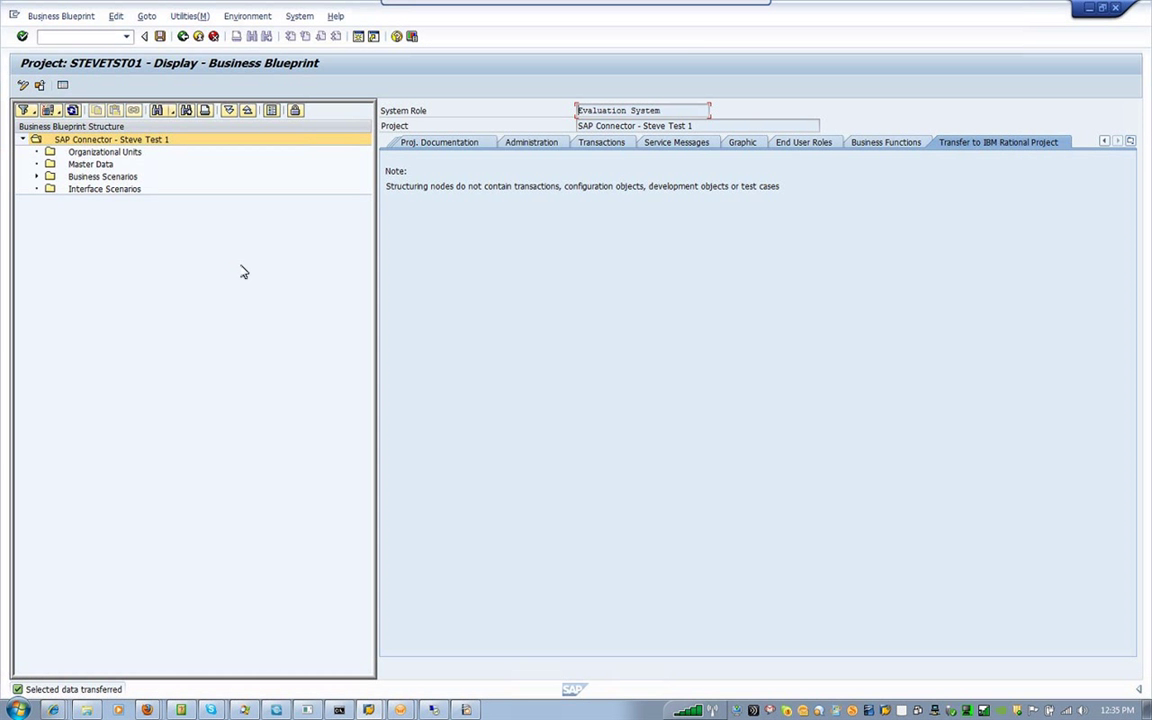
- Expand Business Scenarios > Scenario 01 > Business Processes and select Create or process purchase requisitions
click(37, 177)
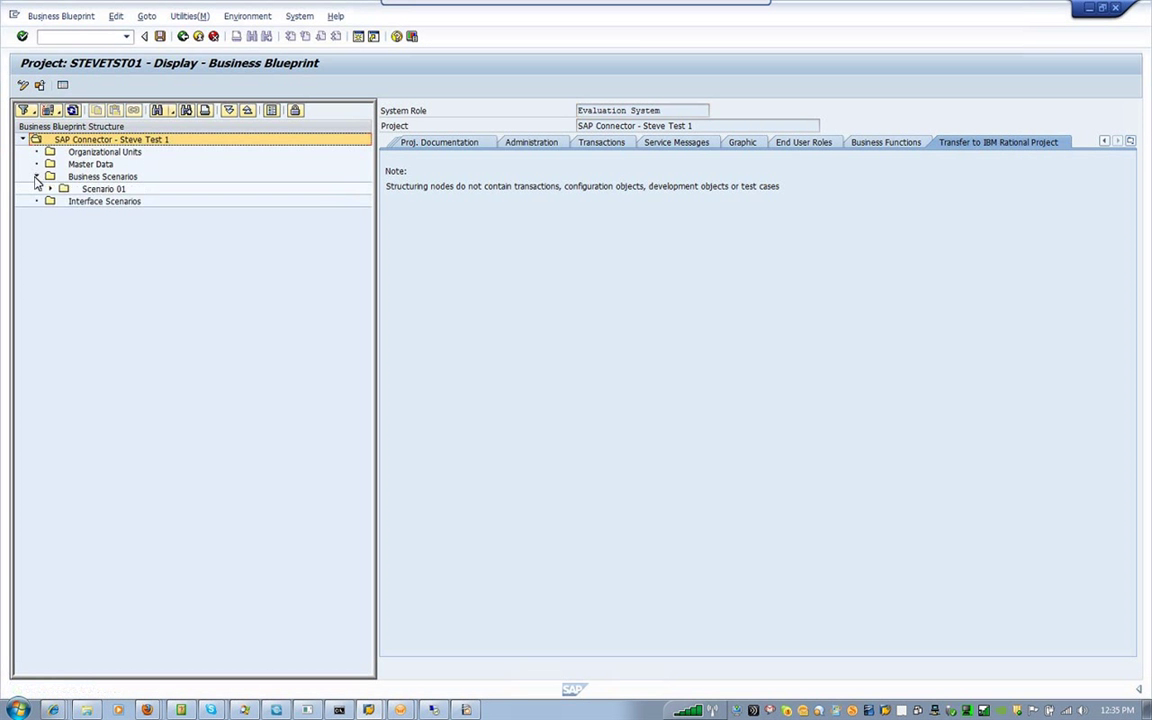
click(50, 189)
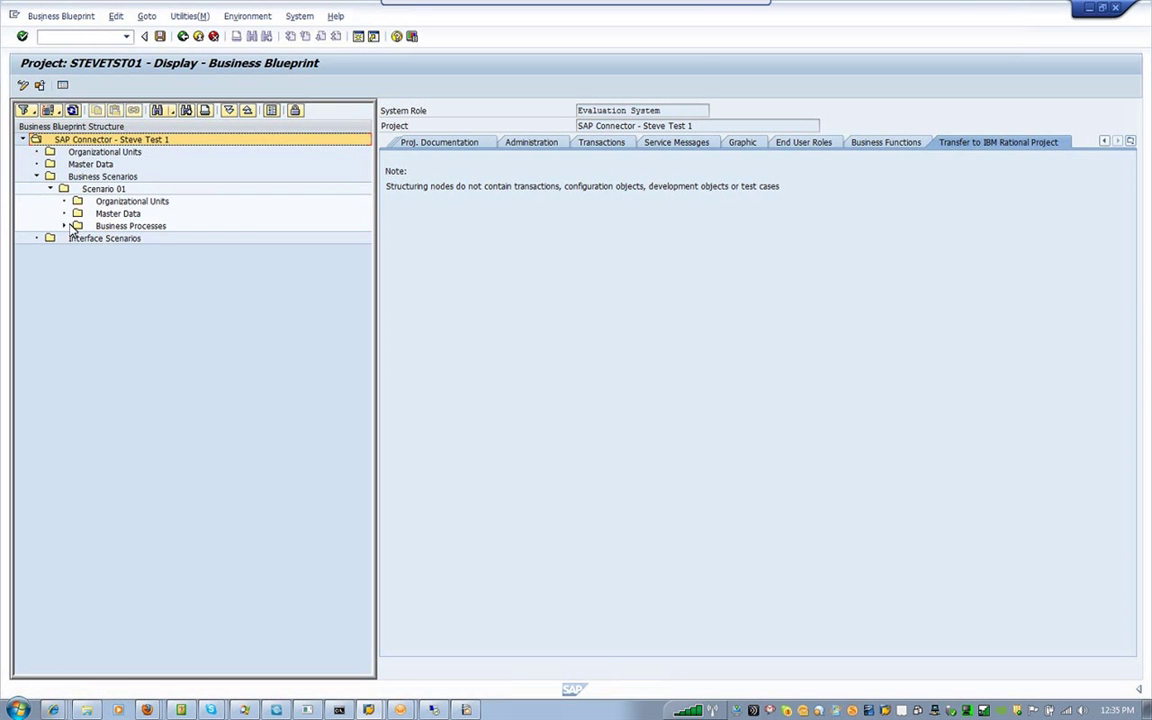
click(64, 226)
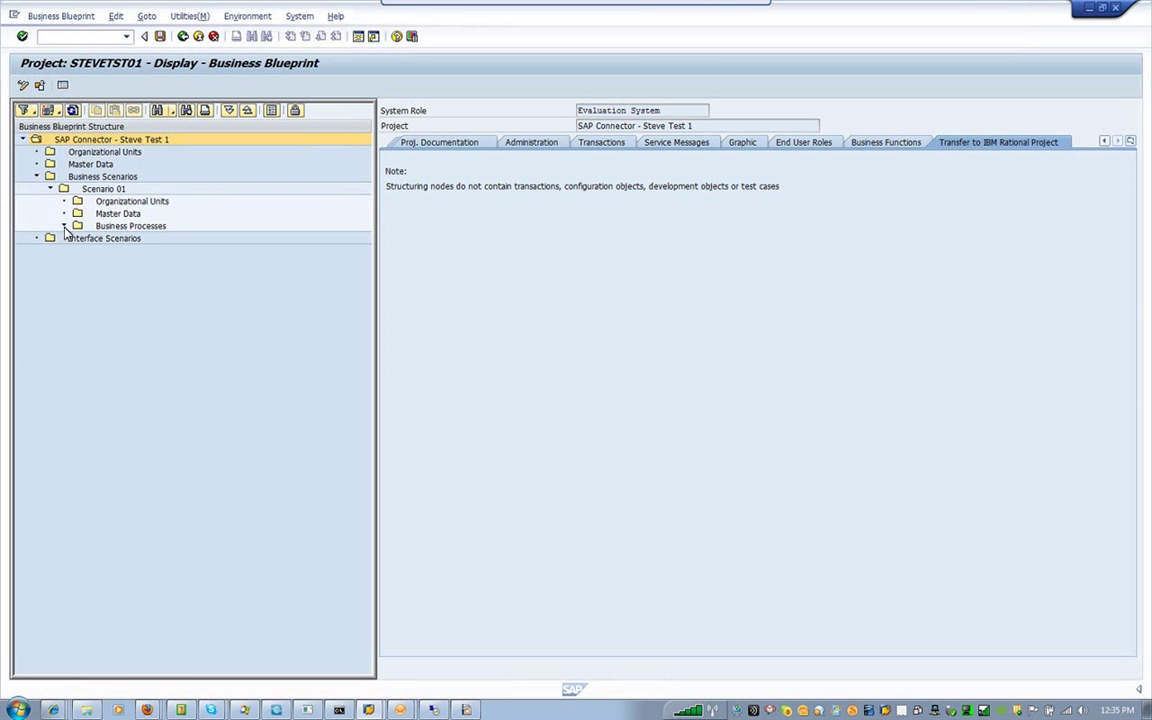
click(78, 240)
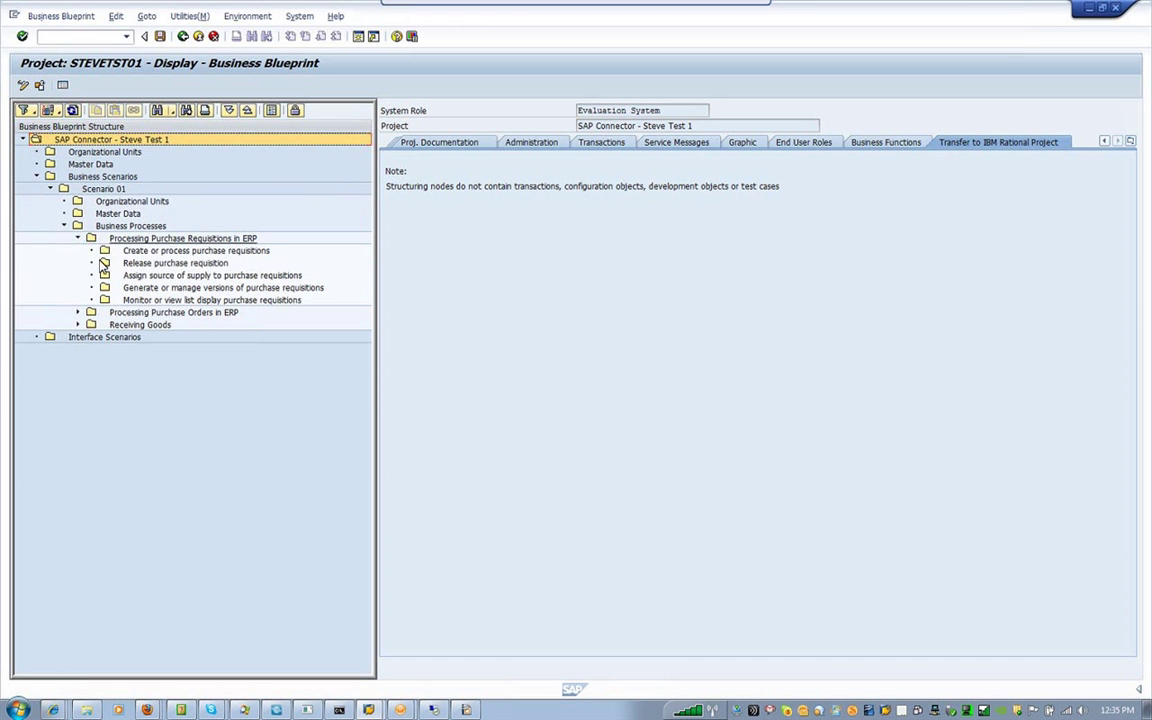
click(194, 251)
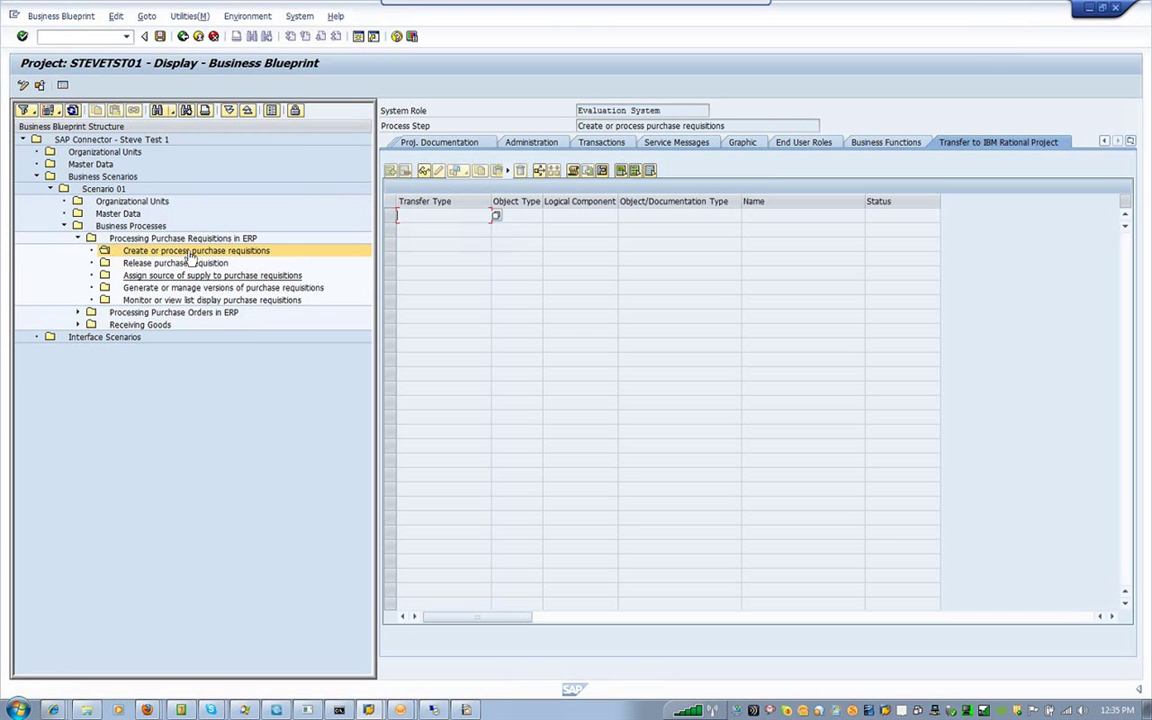
- Expand Processing Purchase Orders in ERP, select Create or process purchase orders, and return to test case 12
click(80, 314)
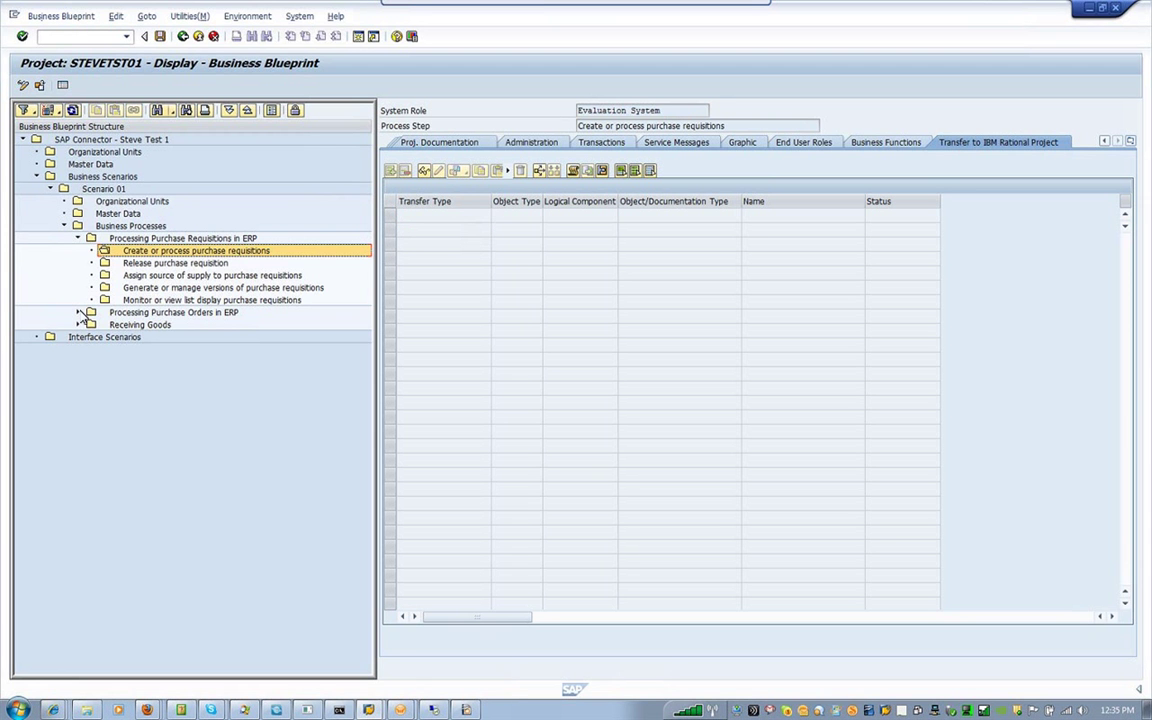
click(80, 314)
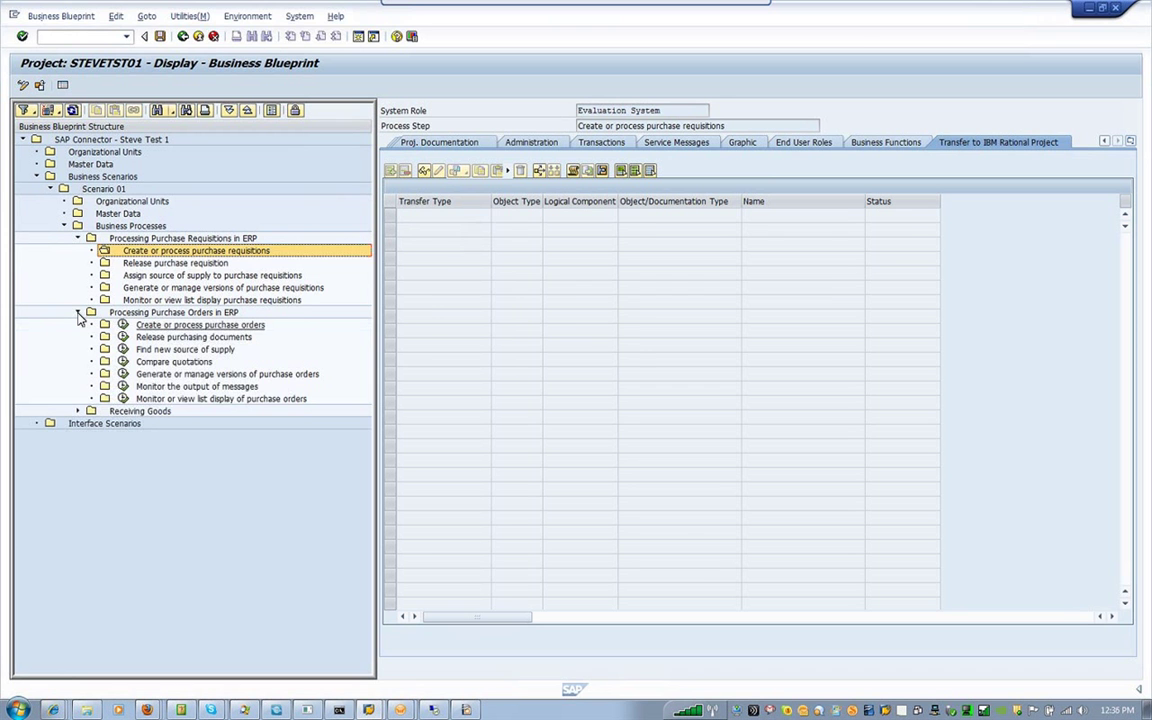
click(199, 327)
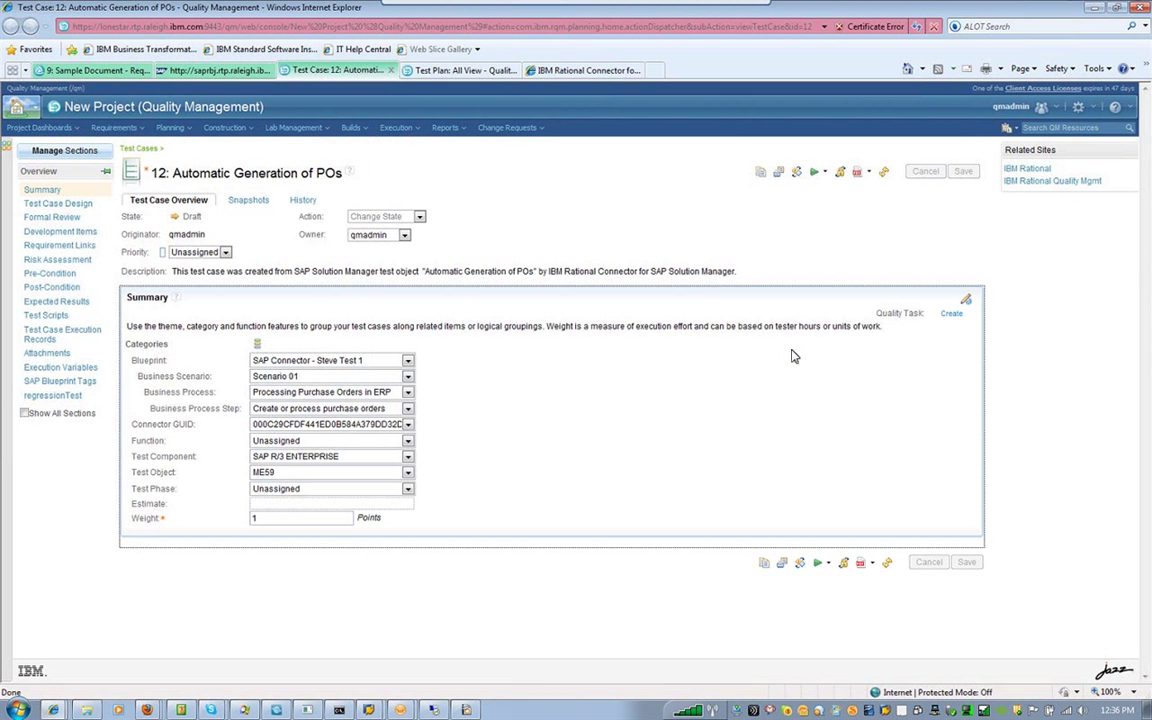
key(alt+Tab)
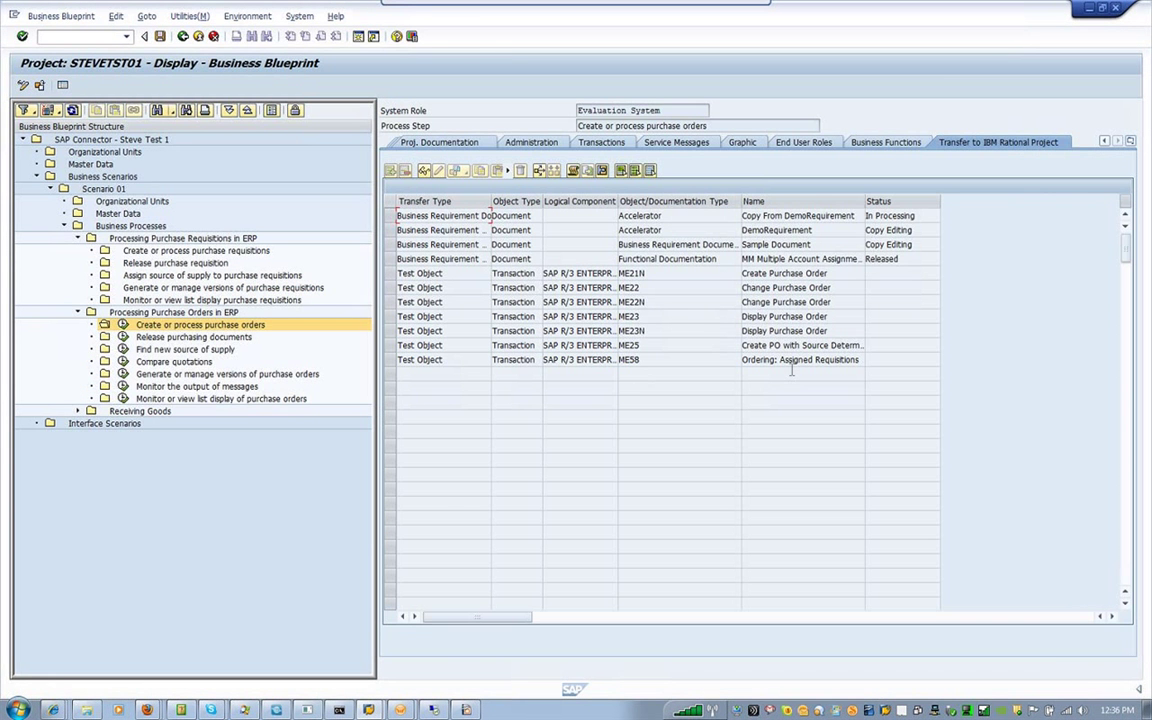
key(alt+Tab)
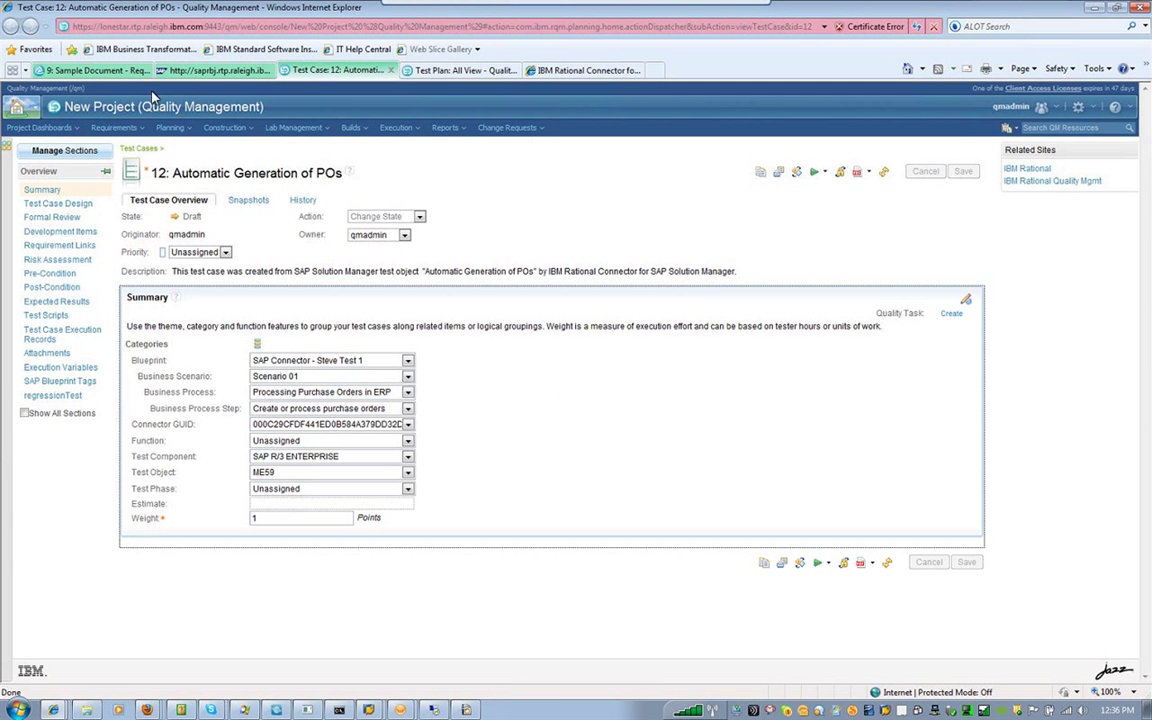
- Via Planning > Browse Test Plans, refresh the list and open test plan 3: Scenario 01
click(460, 70)
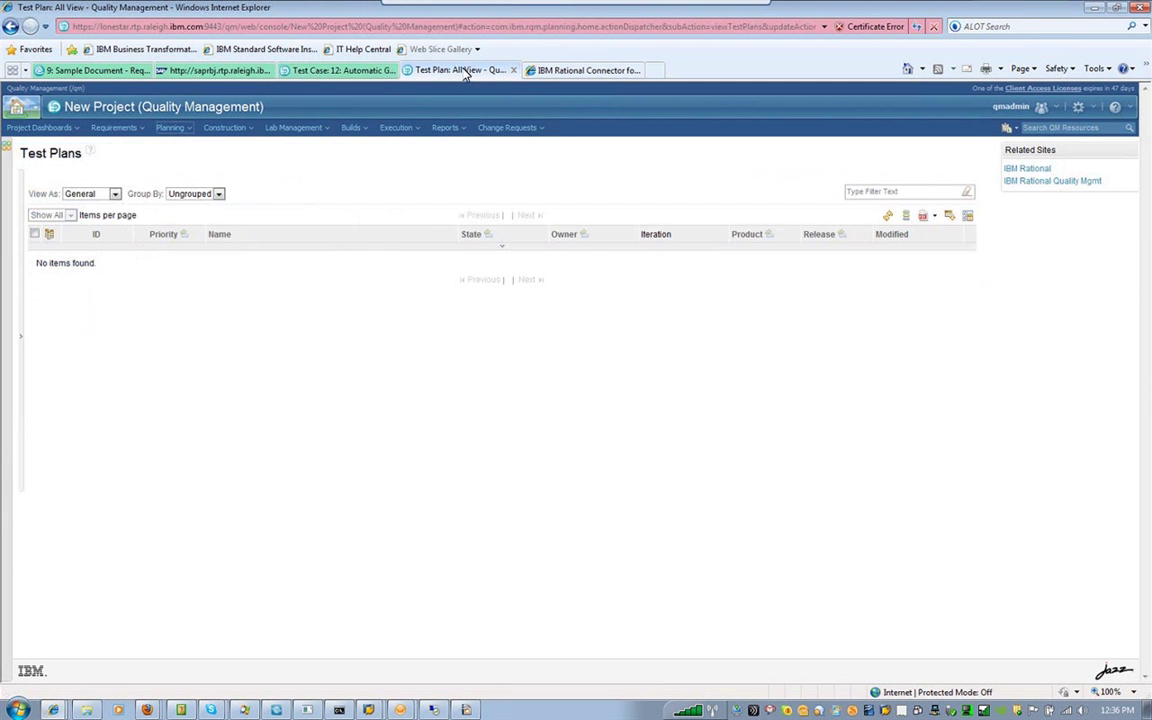
click(187, 130)
click(220, 160)
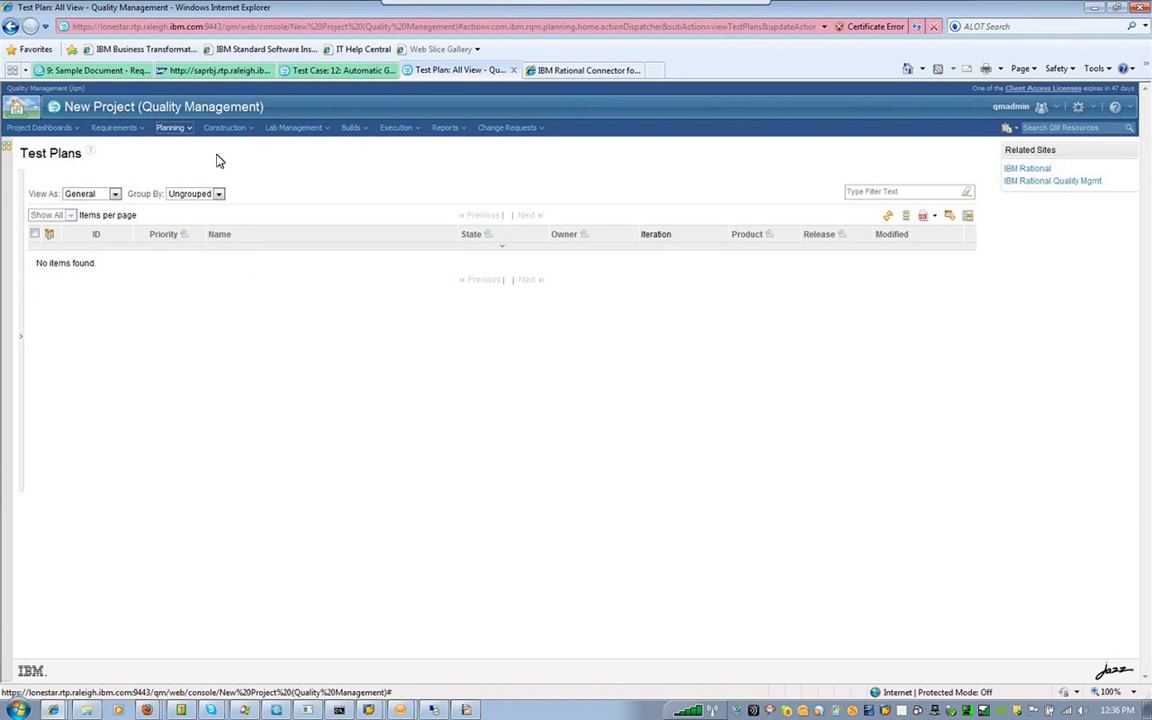
click(190, 129)
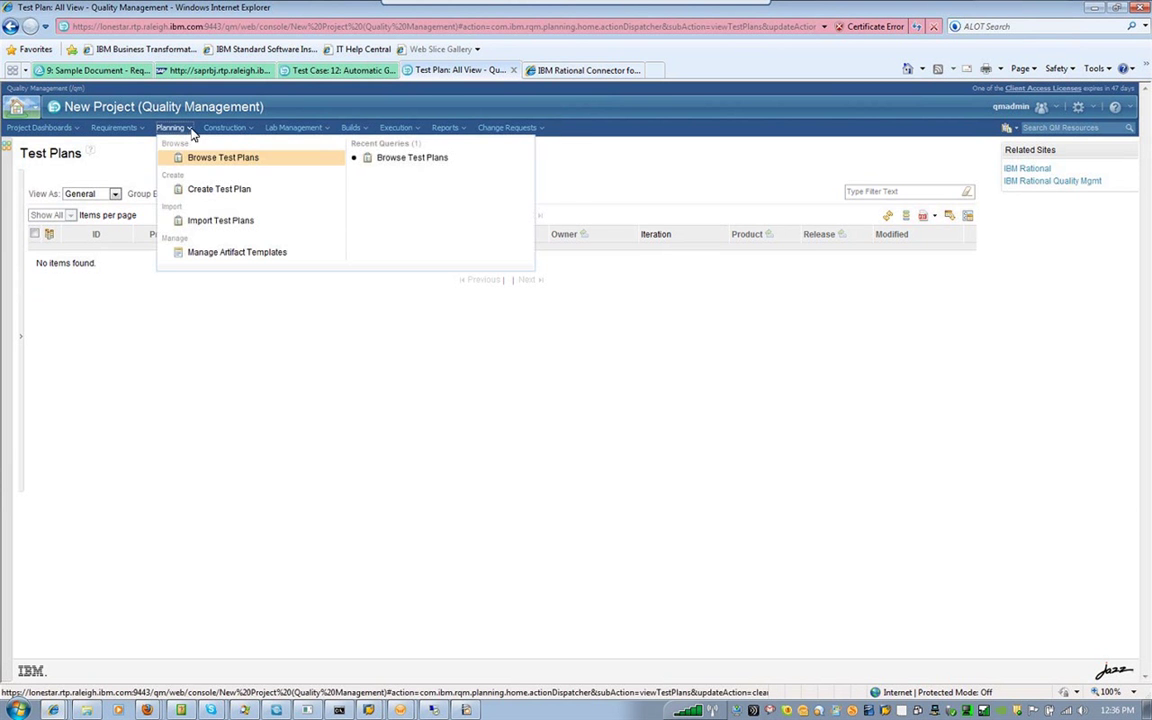
click(213, 158)
click(909, 218)
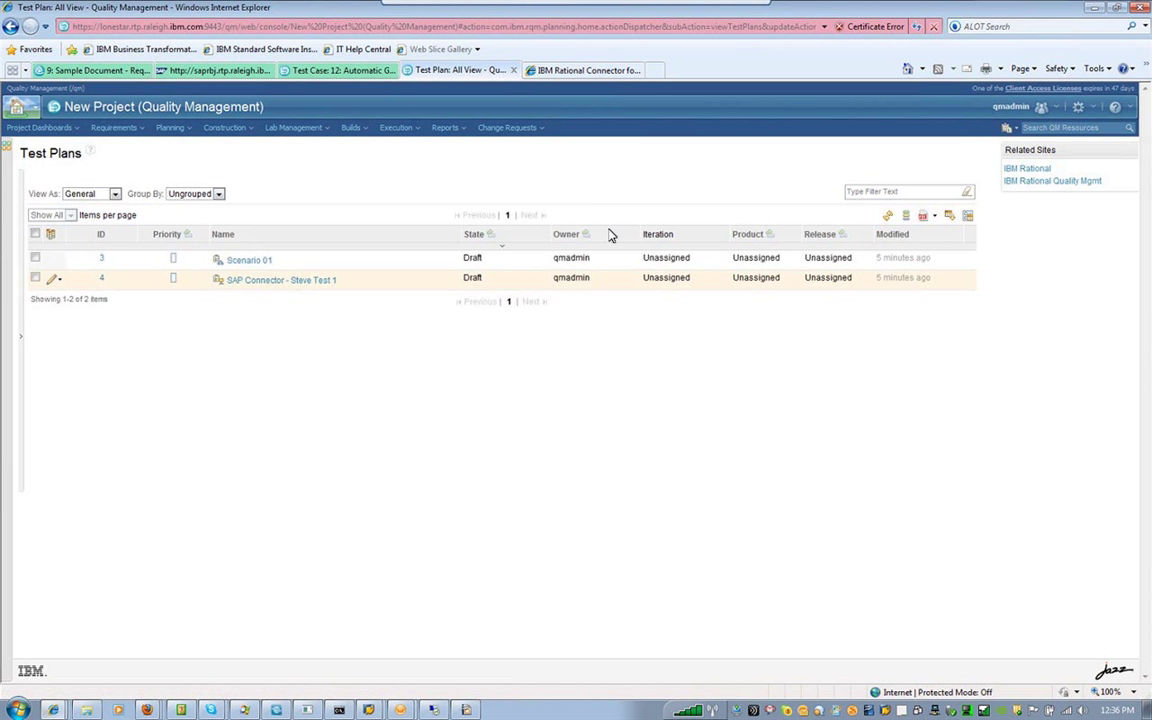
mouse_move(270, 288)
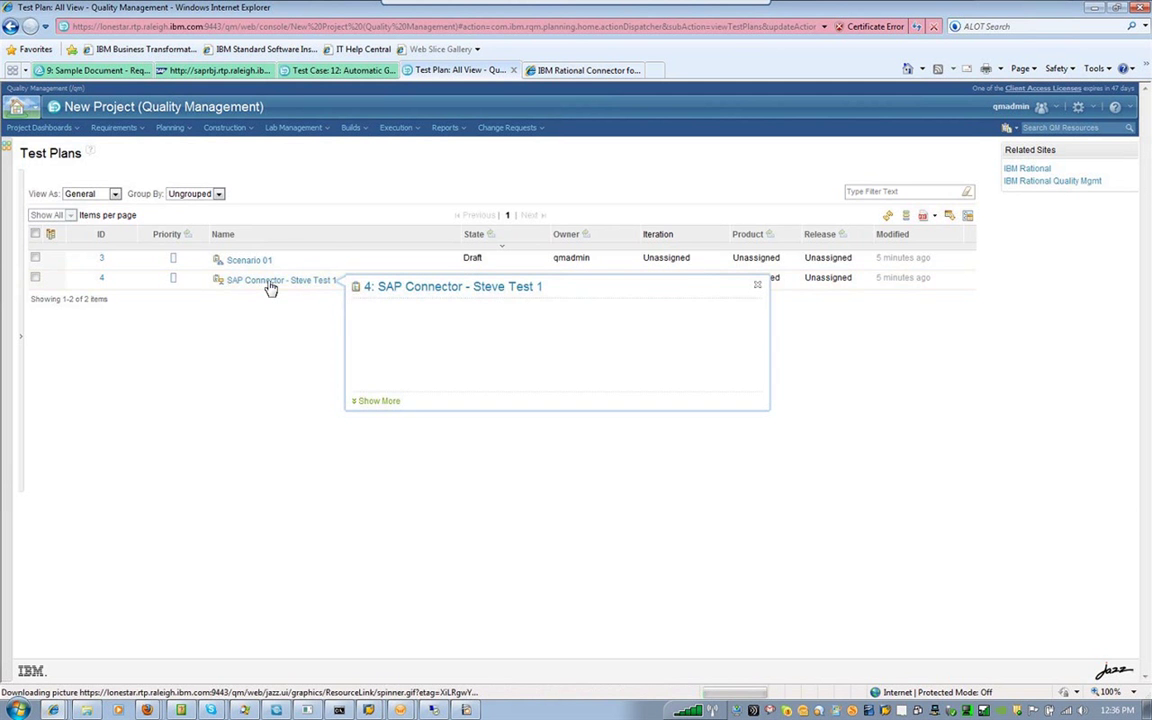
click(251, 265)
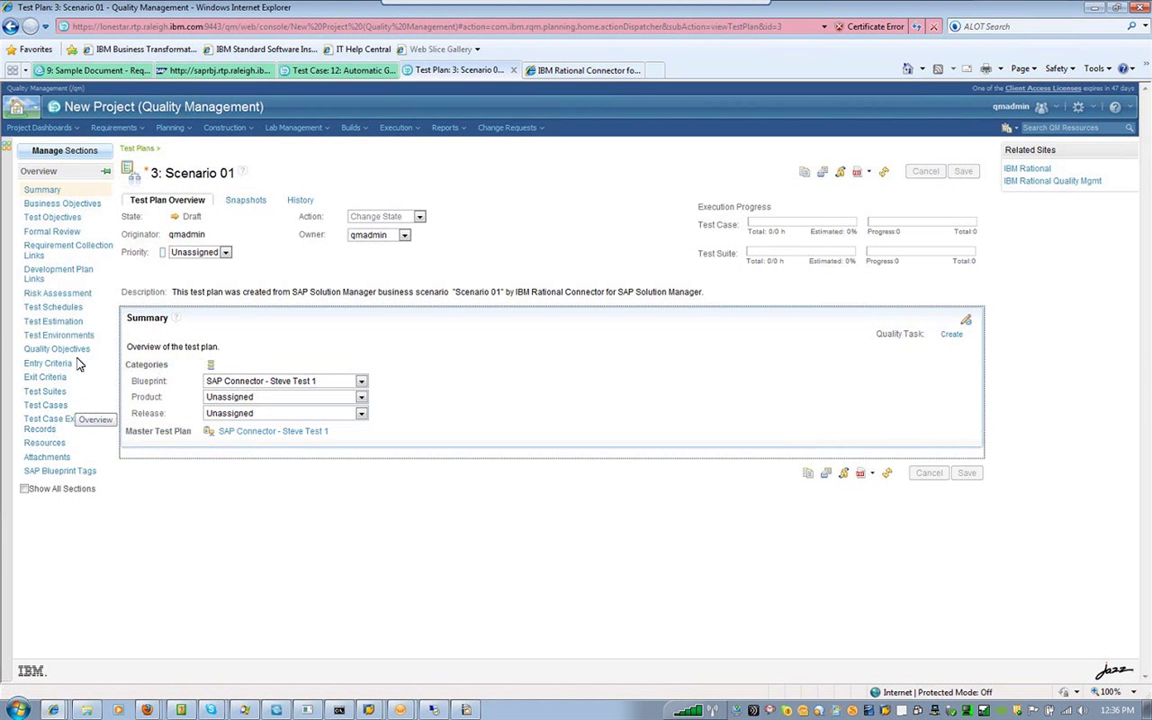
- Show test plan 3's Test Cases section with its nine Purchase Orders and Receiving Goods cases
click(60, 407)
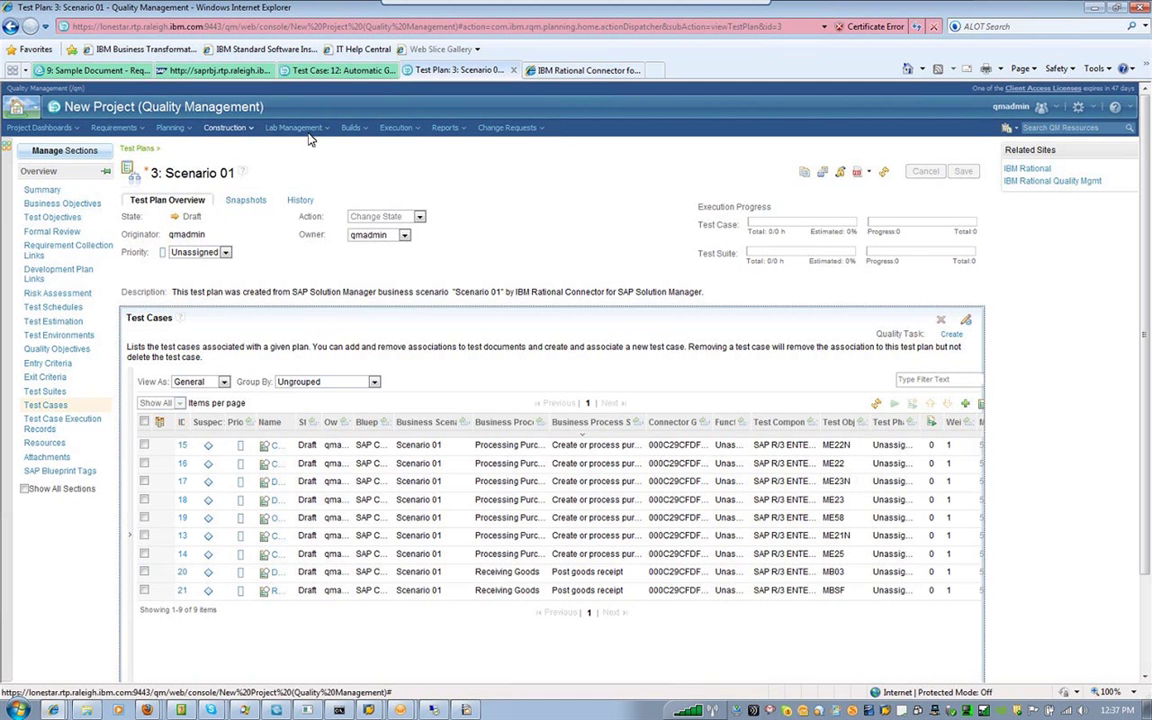
click(228, 128)
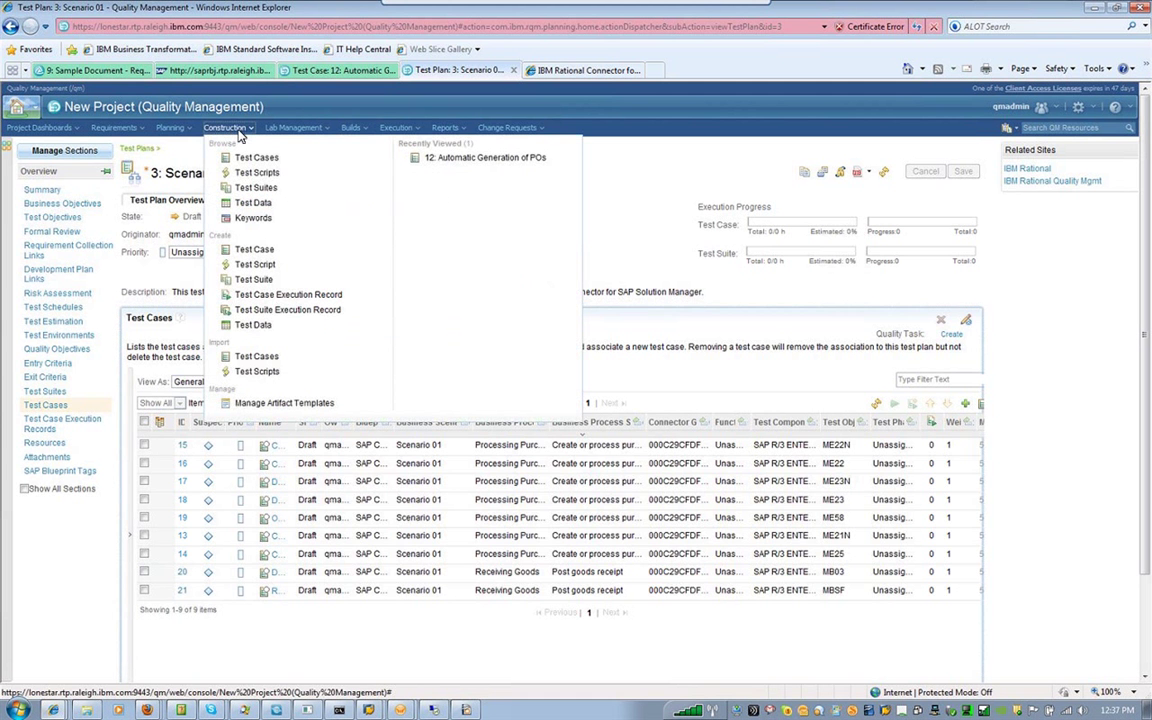
- Create and save test suite 'Test Accounting', then bring up its Add Test Cases dialog
click(258, 280)
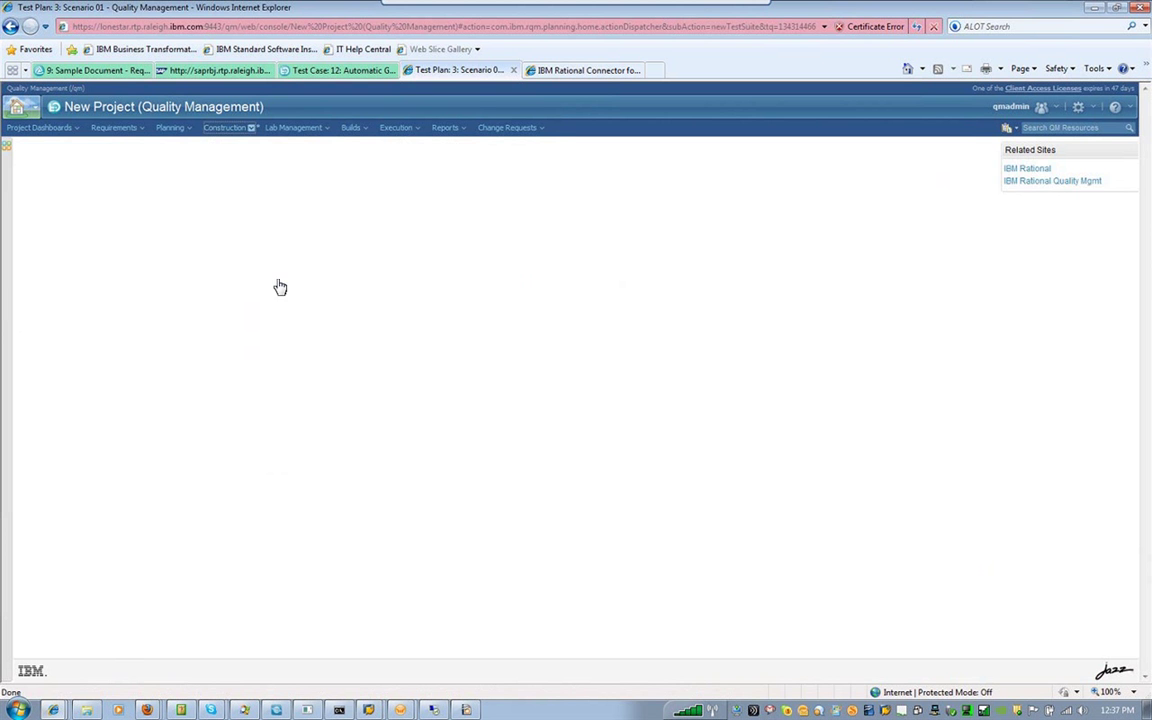
text(Tes)
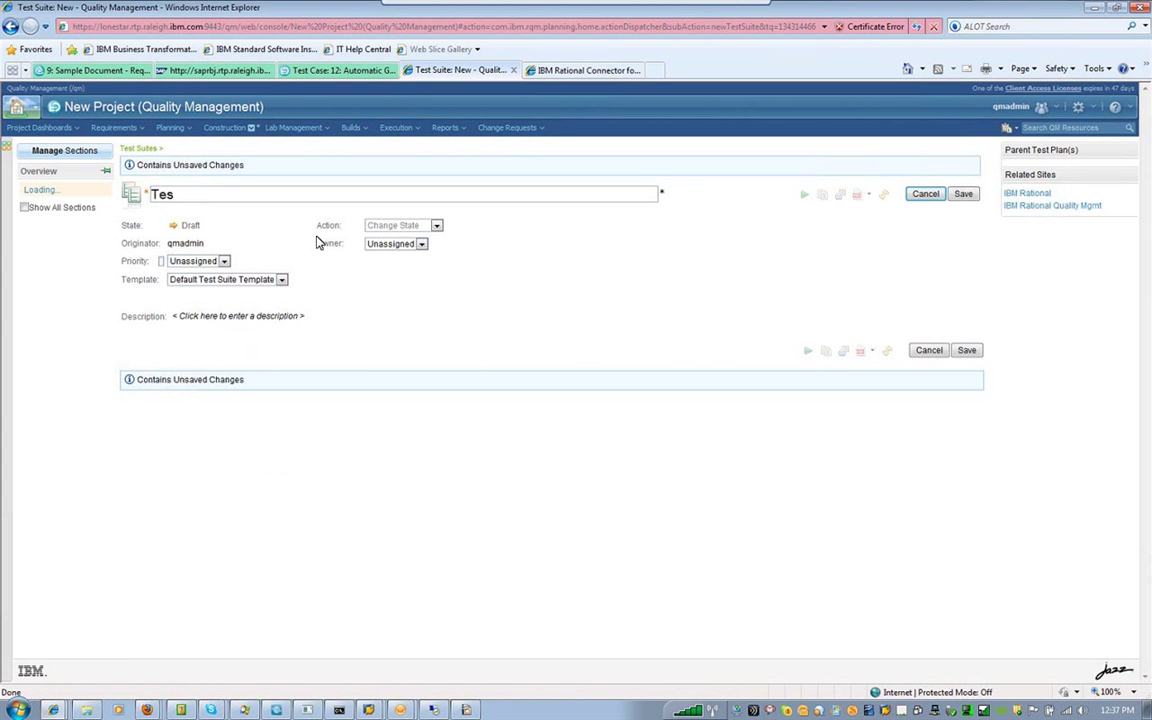
text(t Acco)
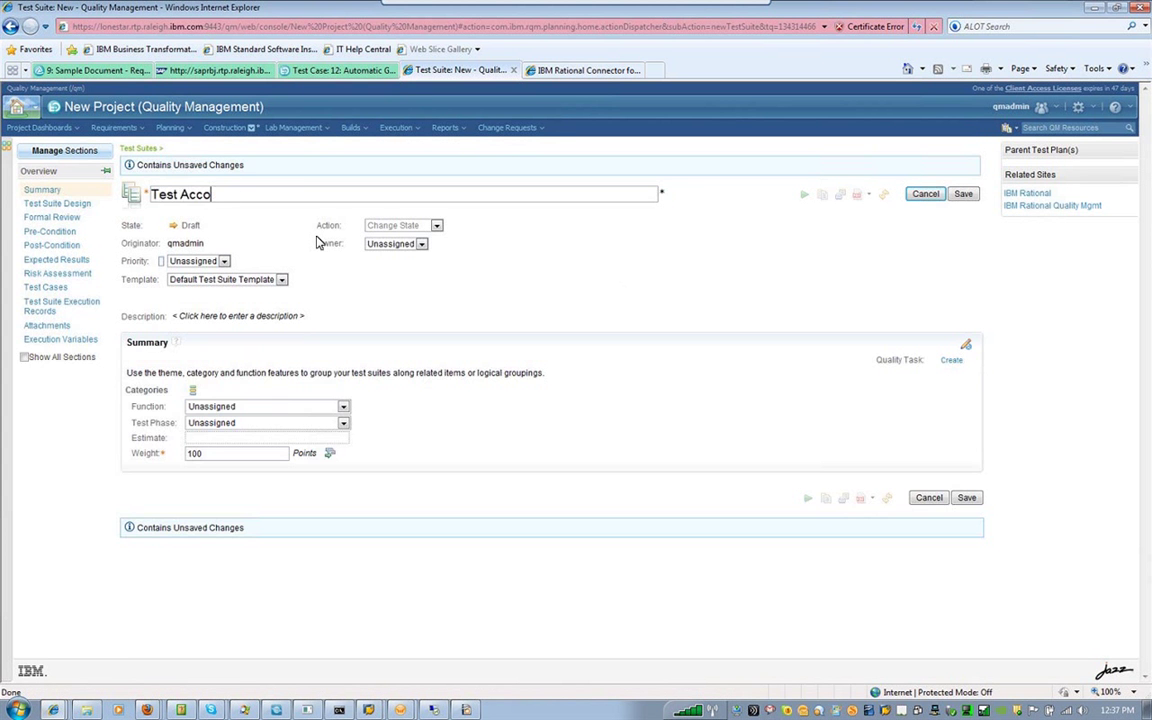
text(unting)
click(963, 194)
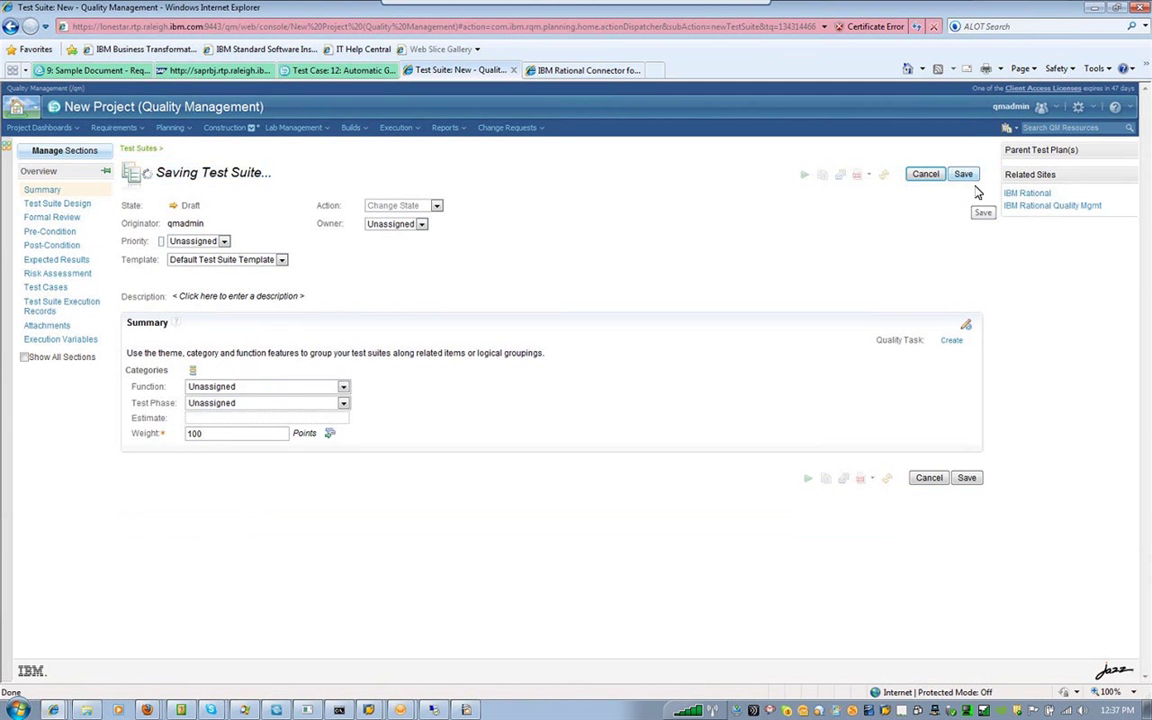
click(58, 289)
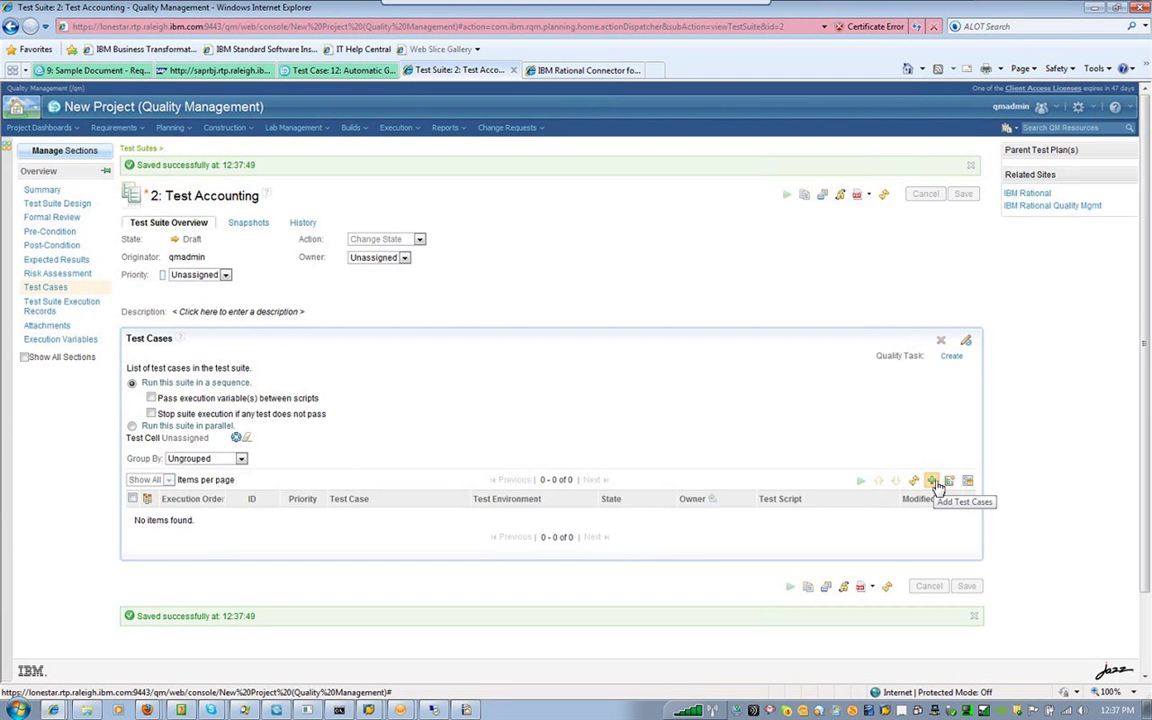
click(933, 482)
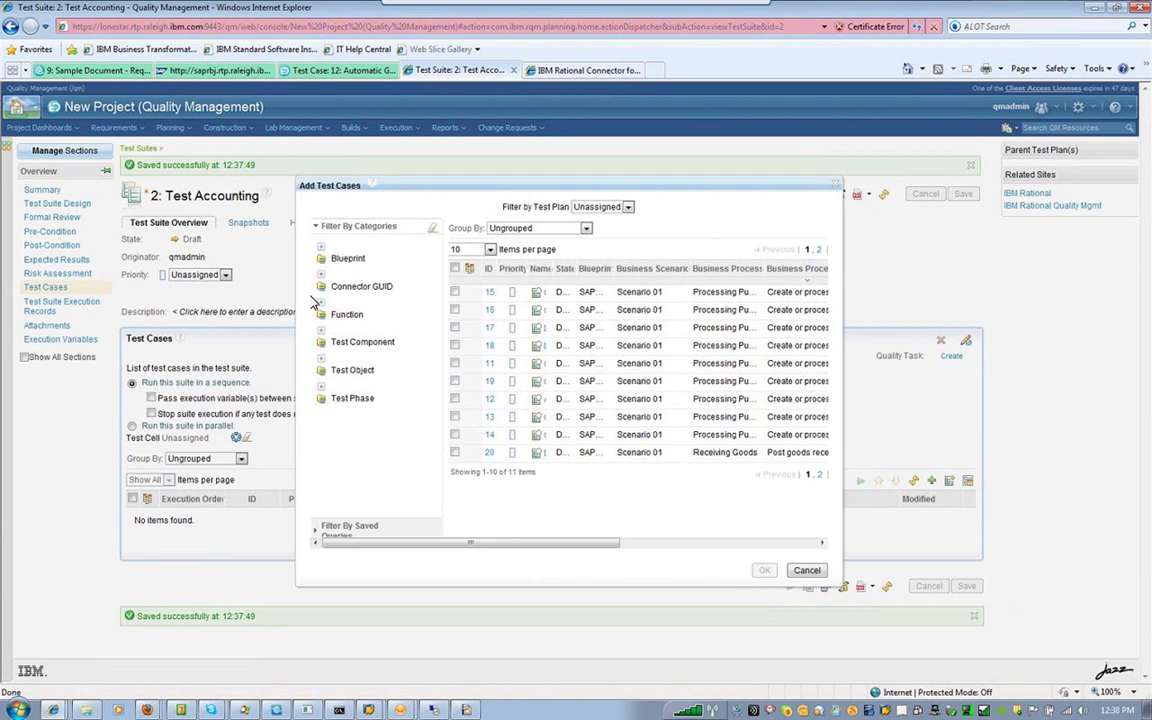
- Filter to Scenario 01 > Receiving Goods > Post goods receipt and add all listed test cases
click(321, 250)
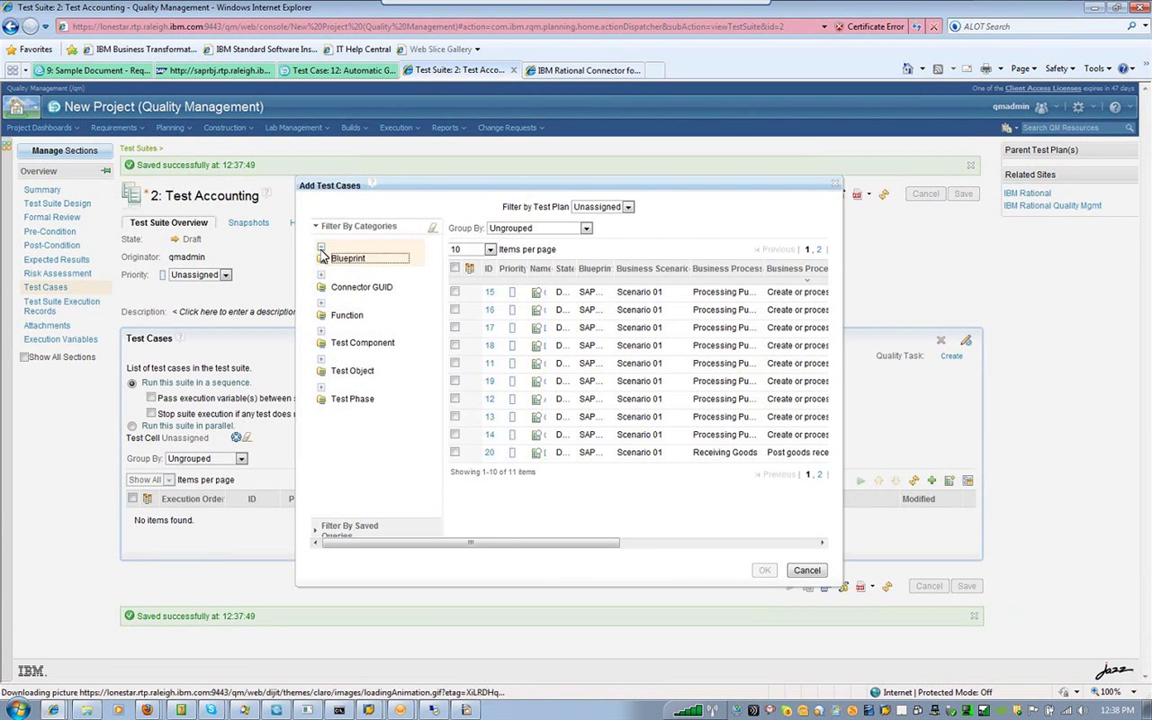
click(335, 316)
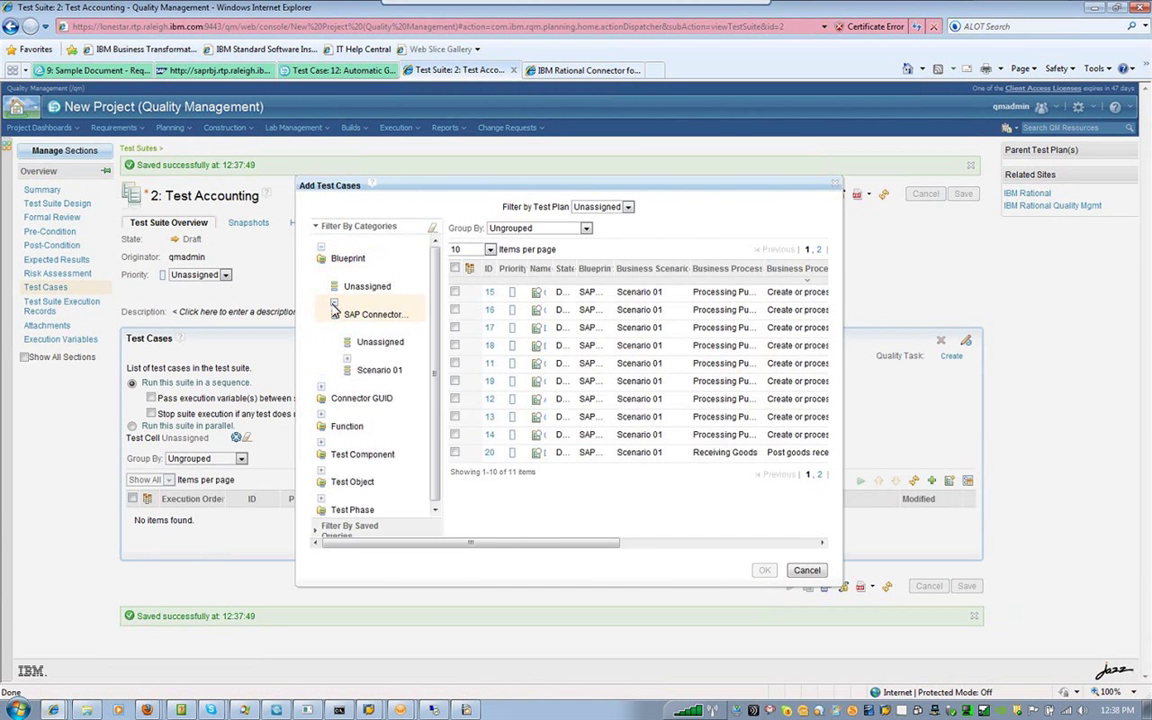
click(348, 362)
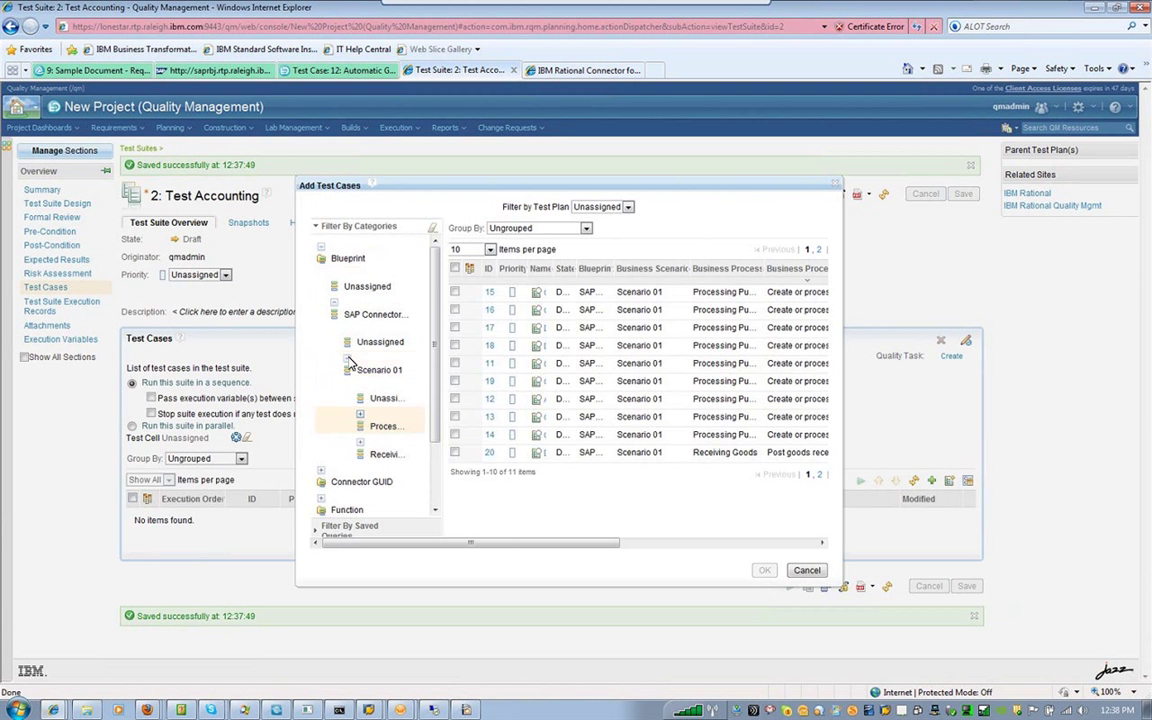
click(360, 445)
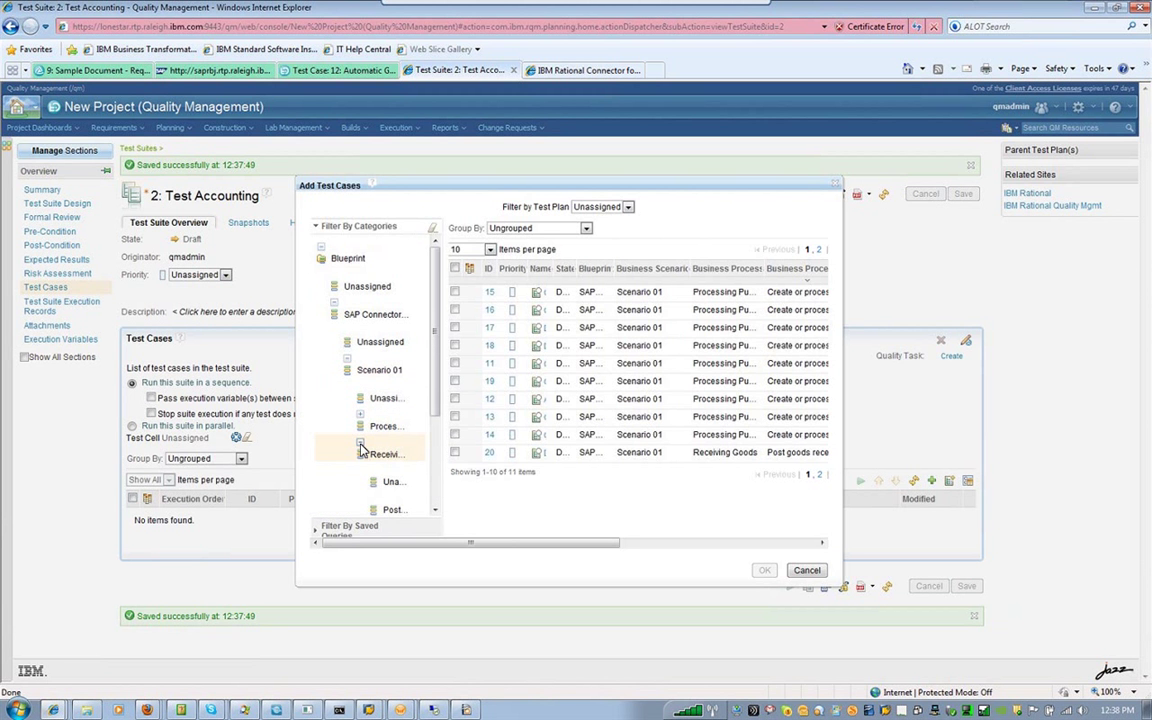
scroll(397, 507, down, 2)
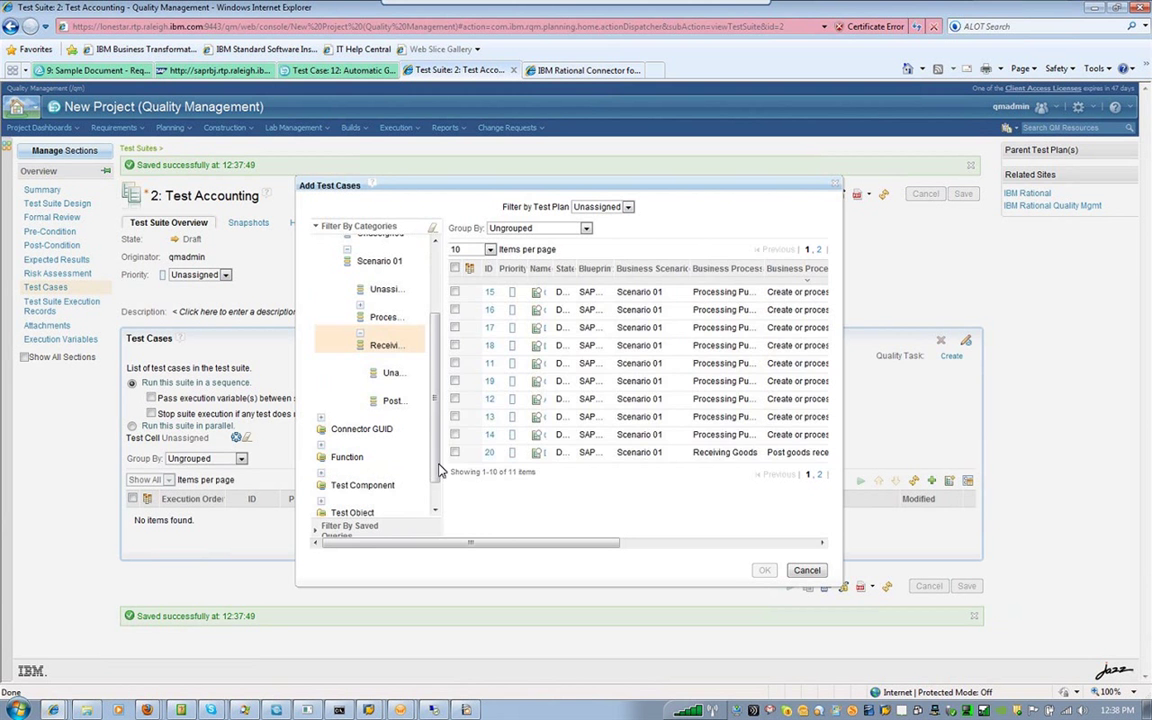
click(385, 345)
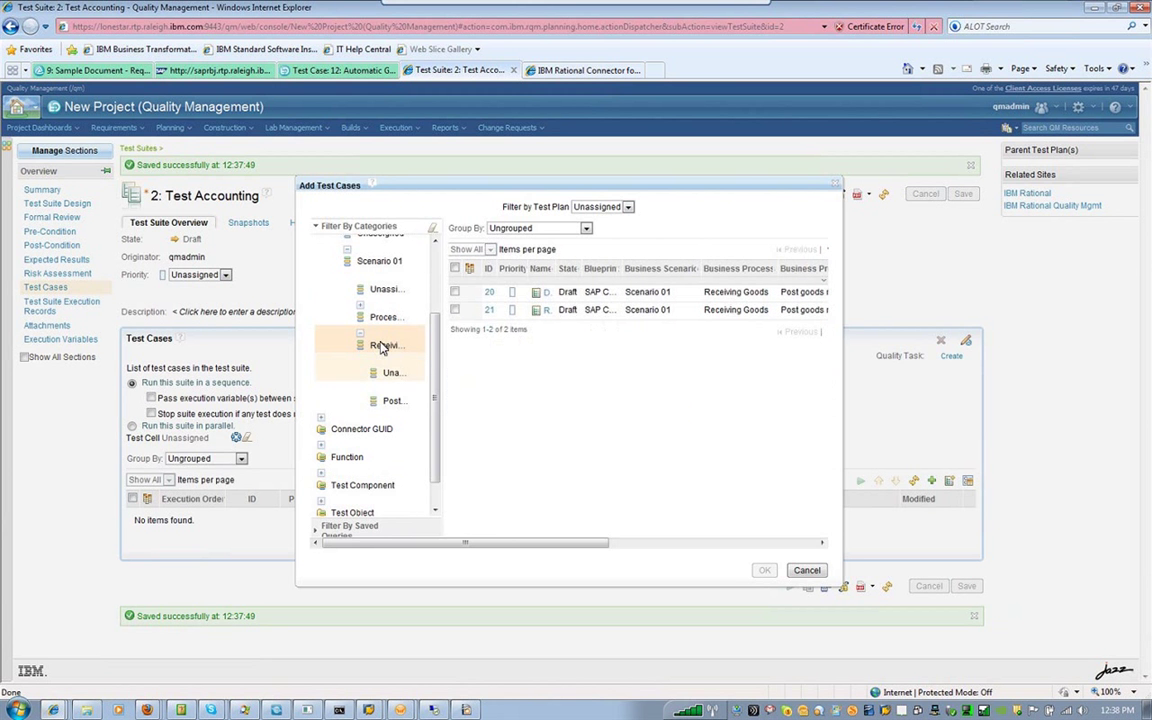
click(392, 400)
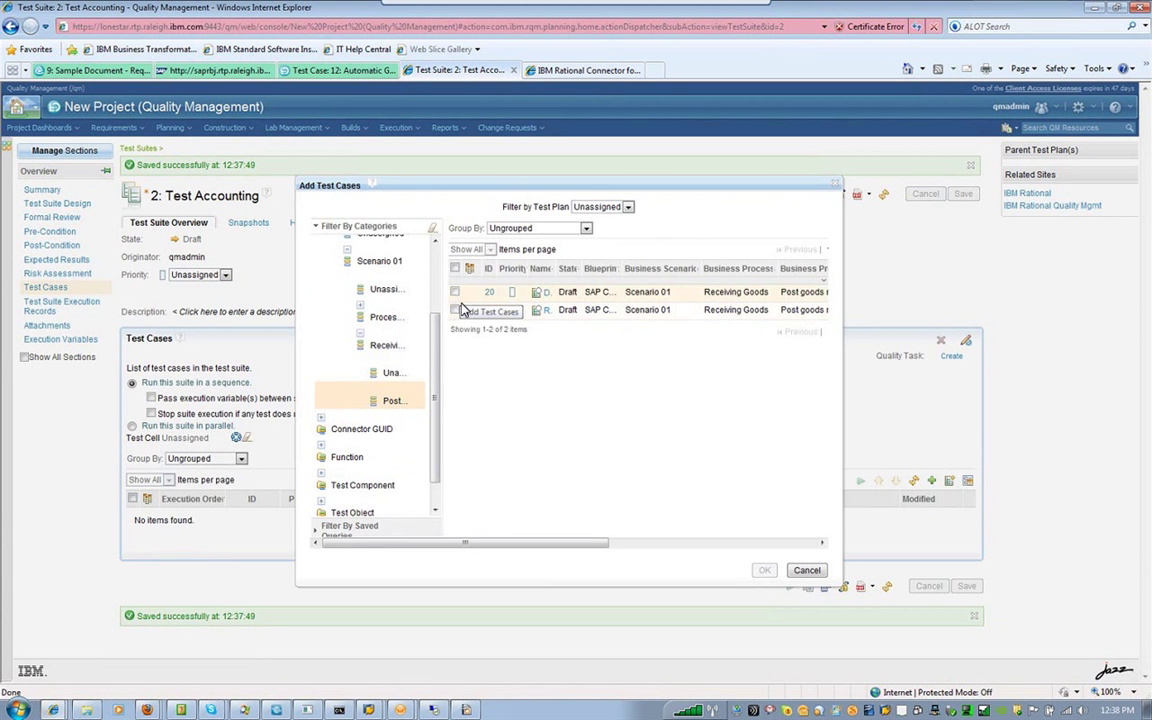
click(455, 268)
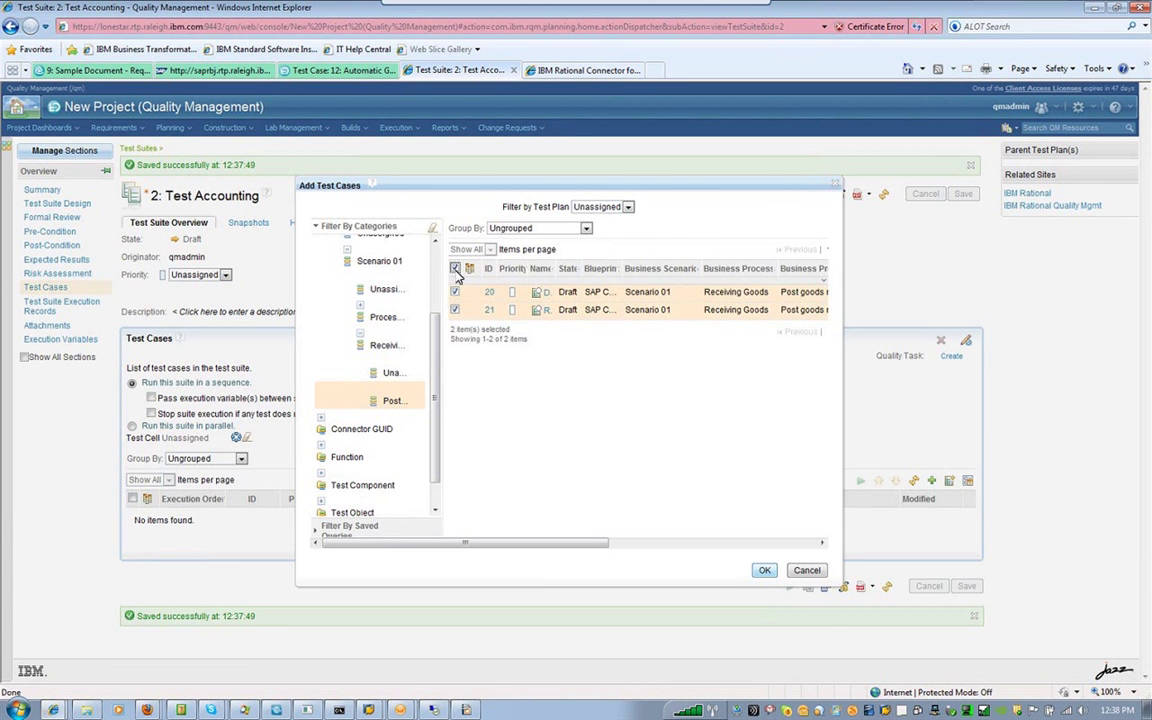
click(766, 572)
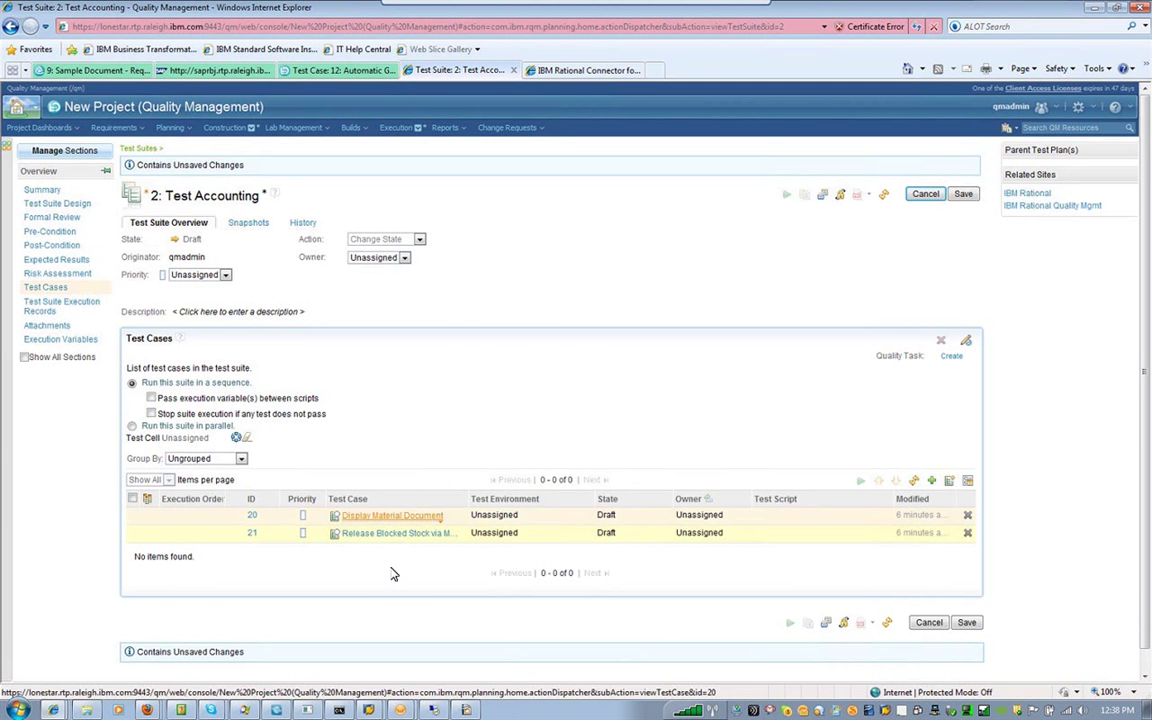
- Review test case 20 Display Material Document, then save the Test Accounting suite
mouse_move(402, 517)
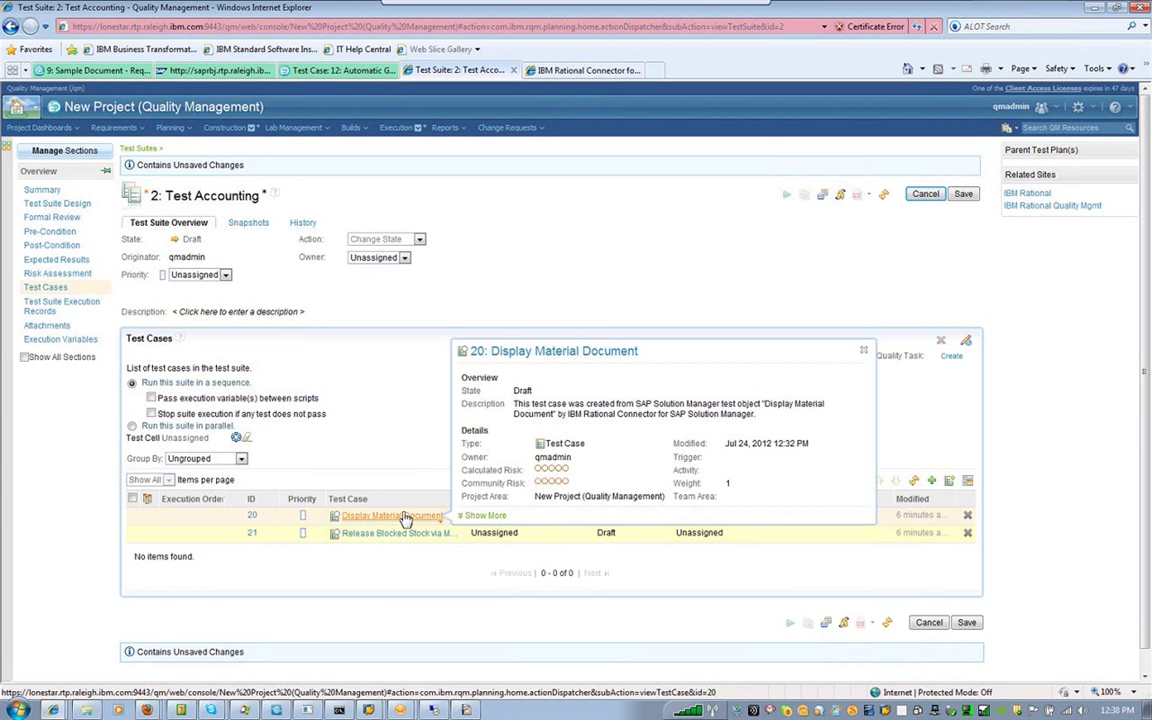
click(397, 517)
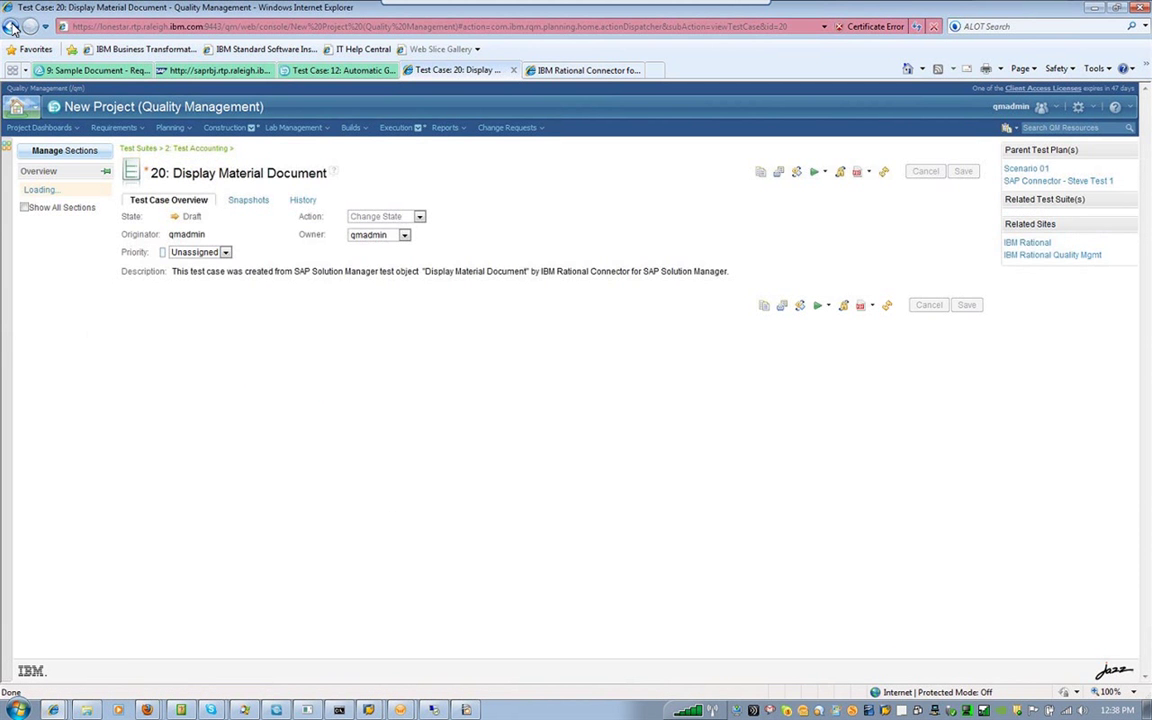
click(12, 27)
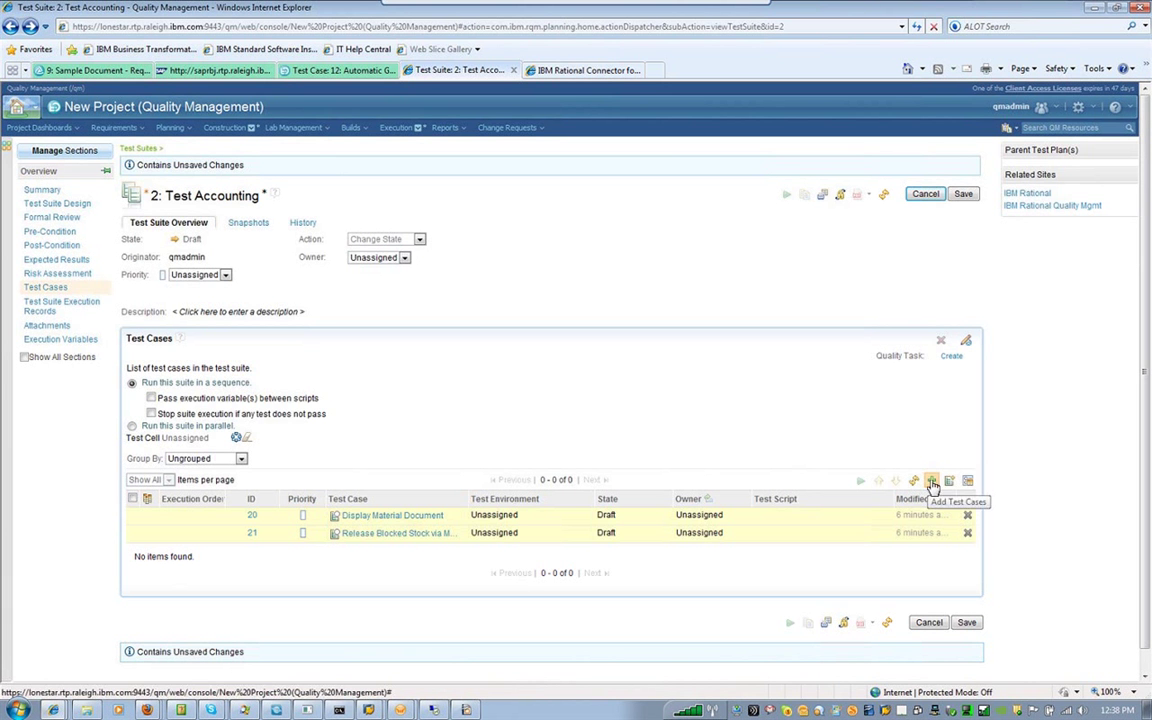
click(964, 195)
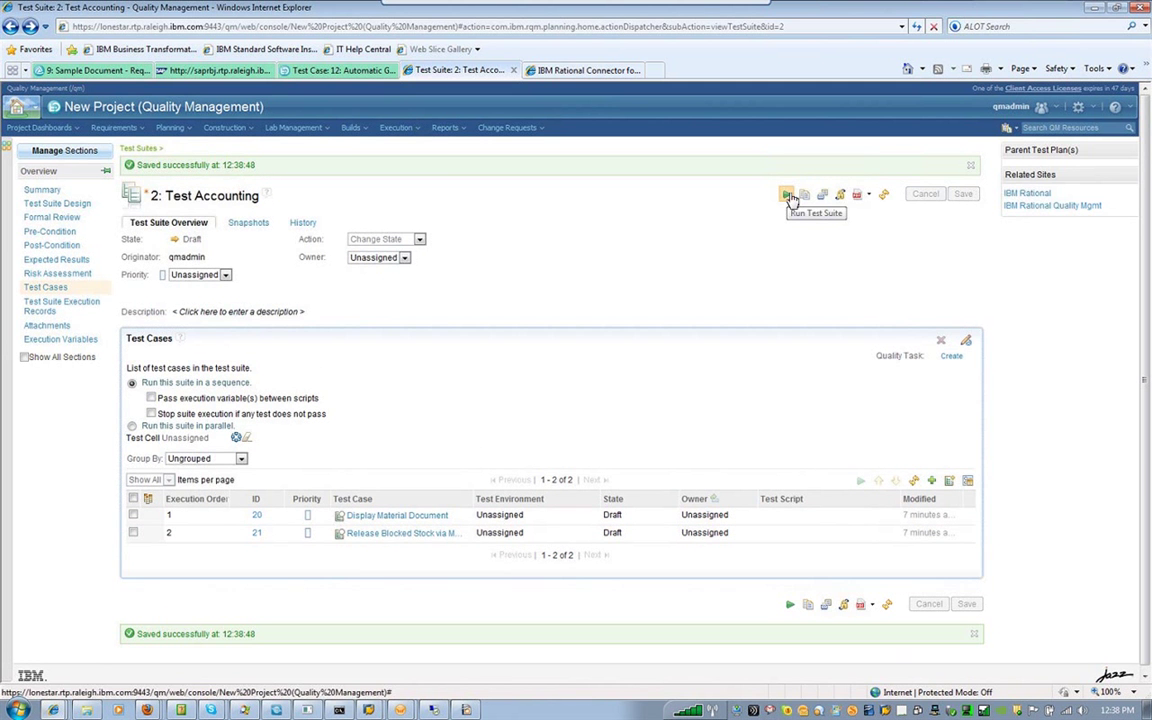
- Run the Test Accounting suite as a result without execution with verdict Failed
click(788, 195)
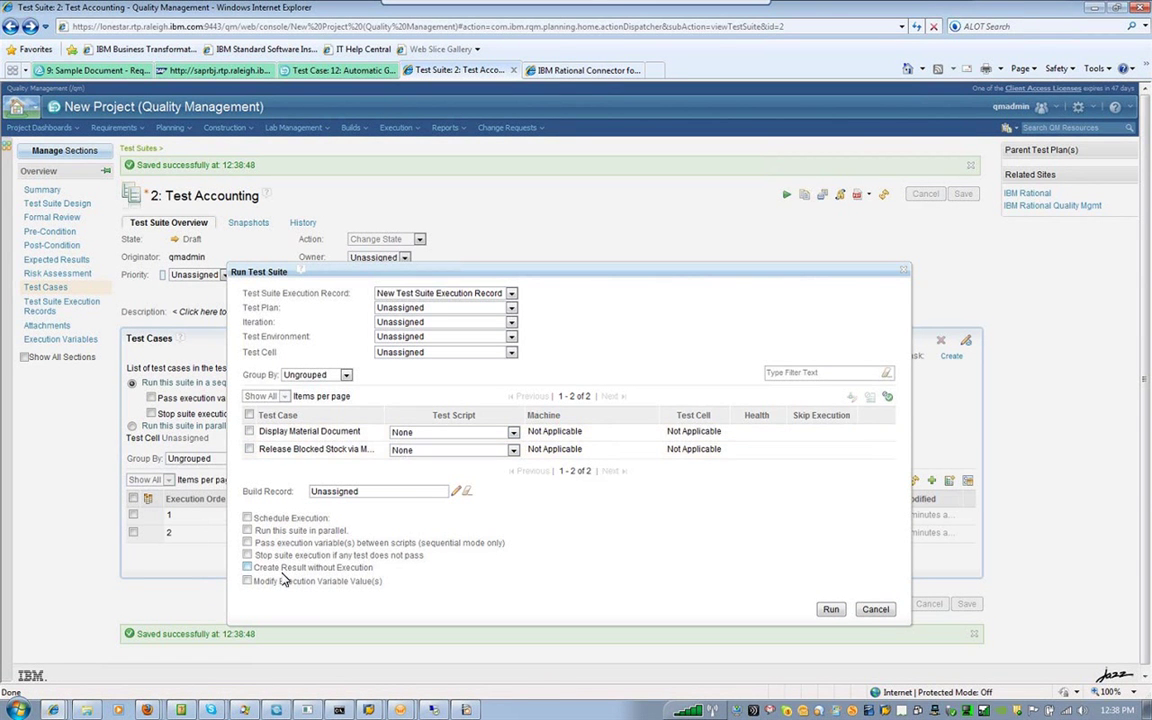
click(247, 568)
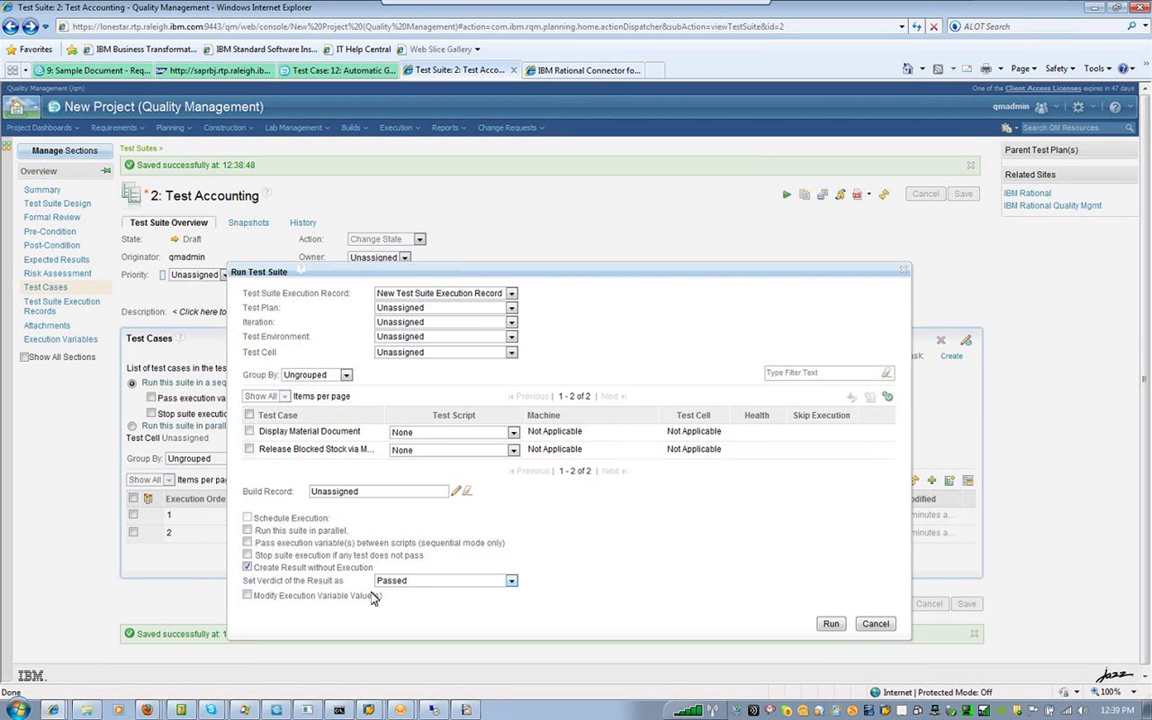
click(511, 581)
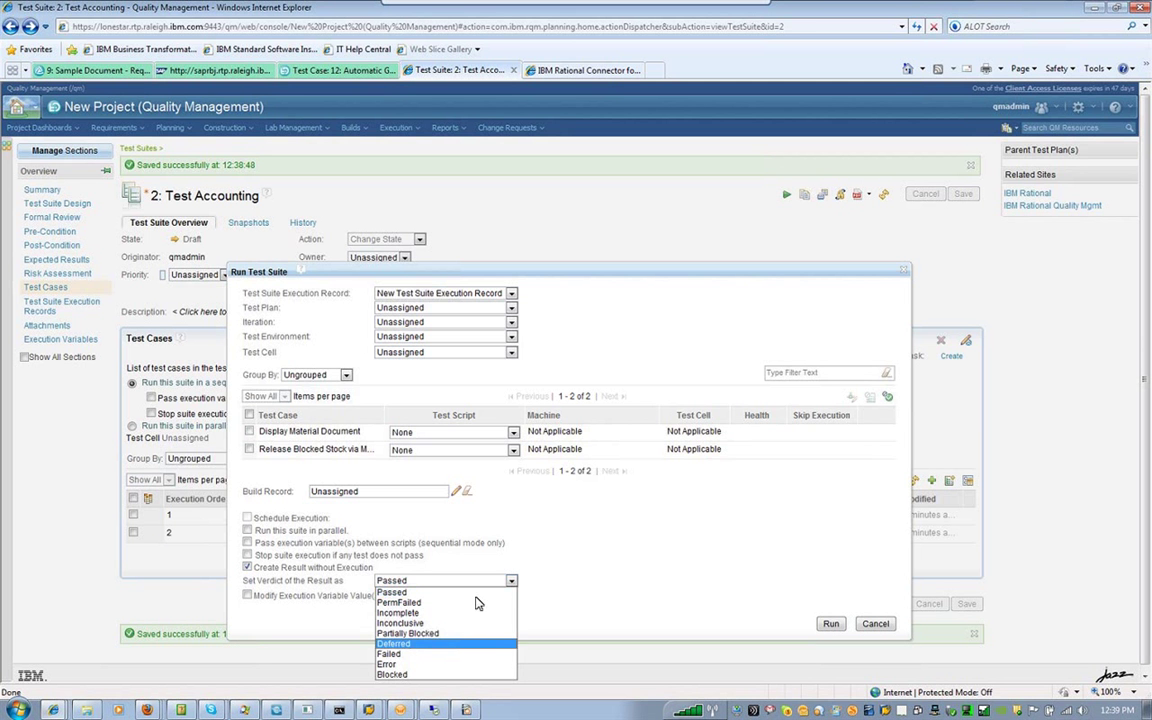
click(414, 654)
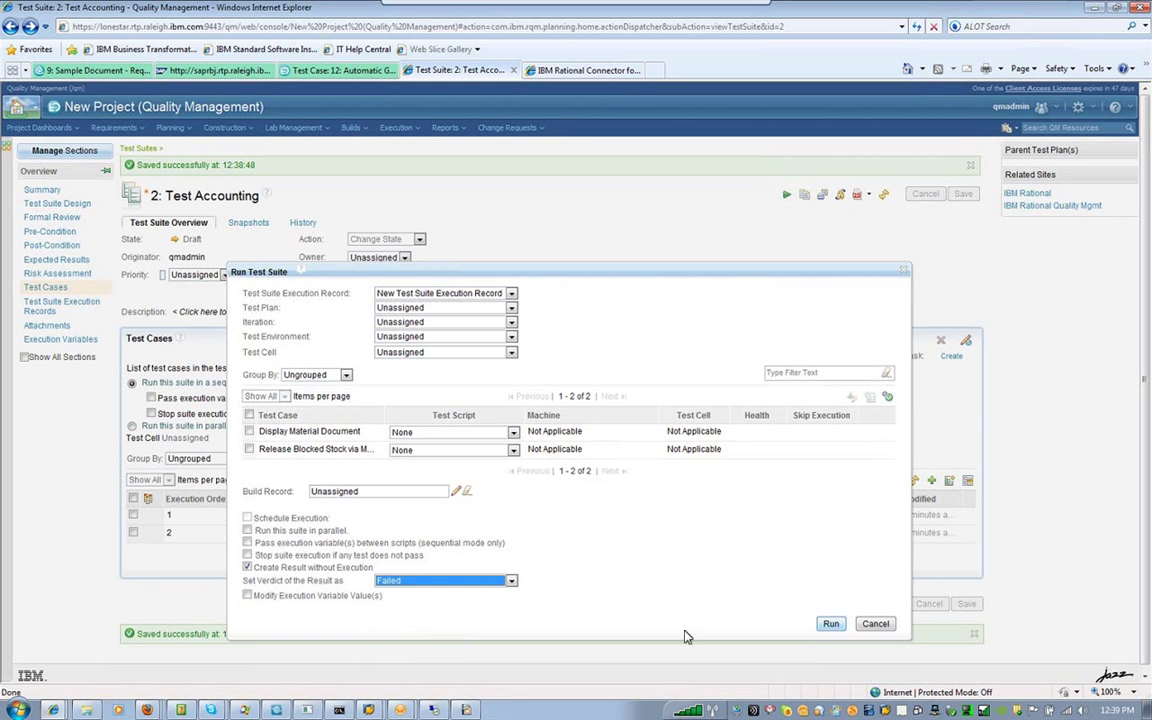
click(831, 624)
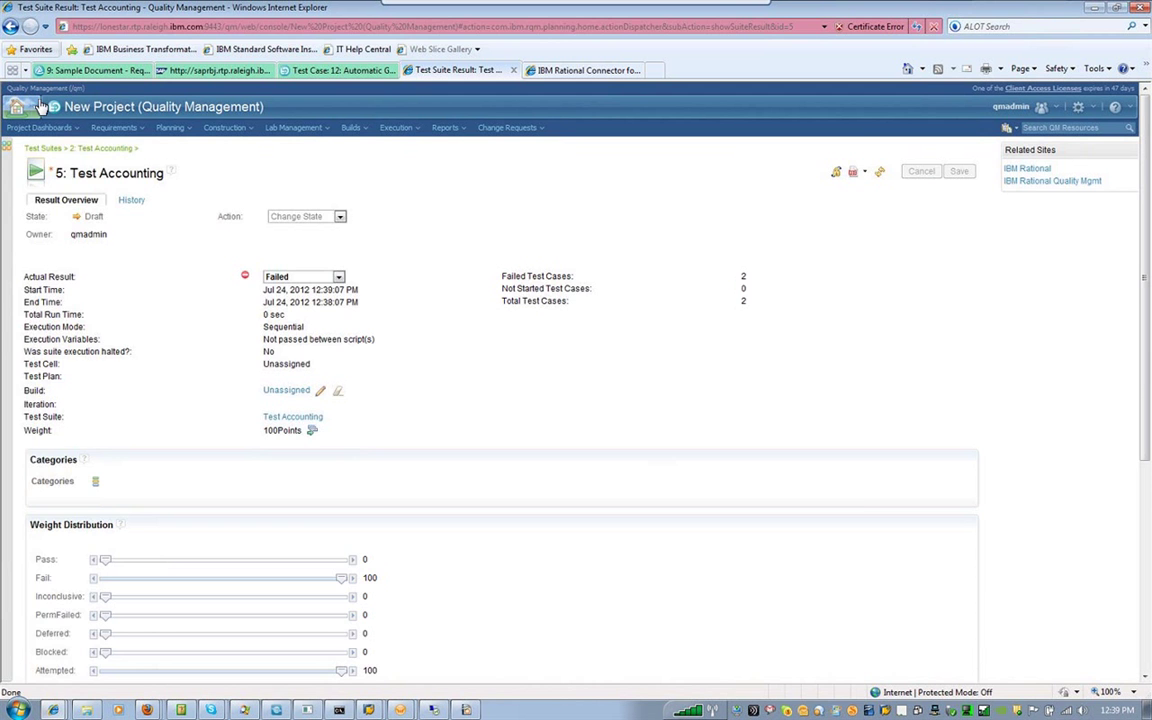
- Check test cases 20 and 21 in the Test Accounting suite, viewing Release Blocked Stock's Failed result
click(11, 28)
click(136, 515)
click(135, 533)
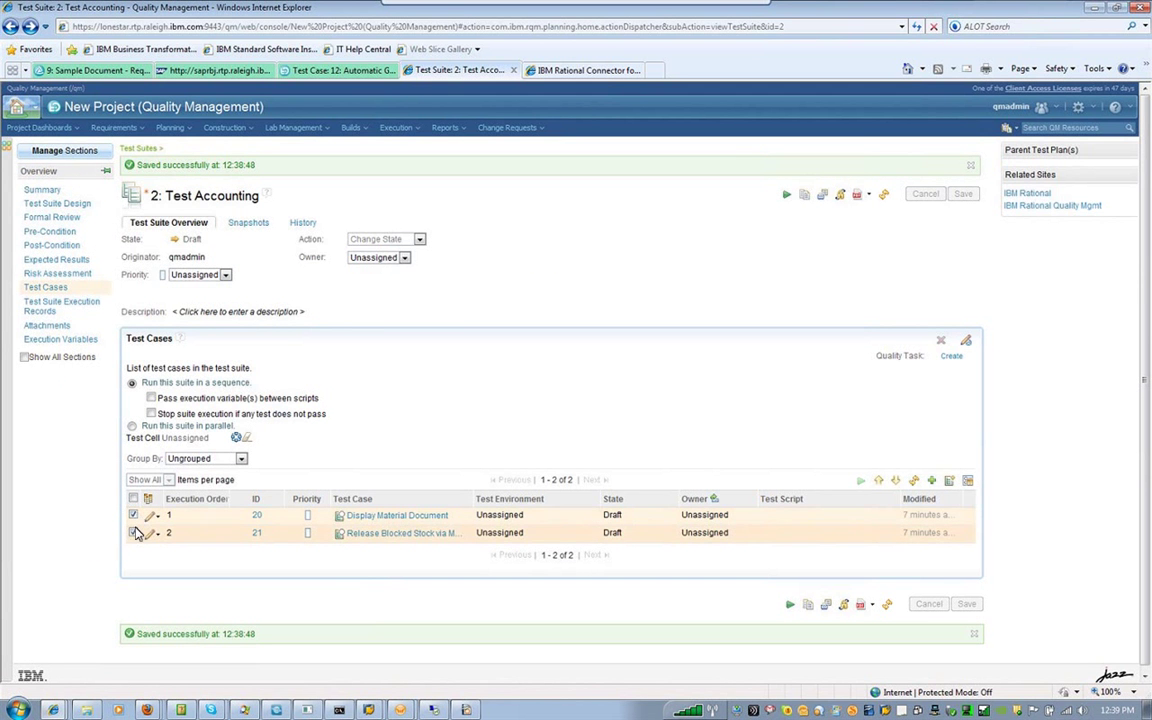
mouse_move(352, 521)
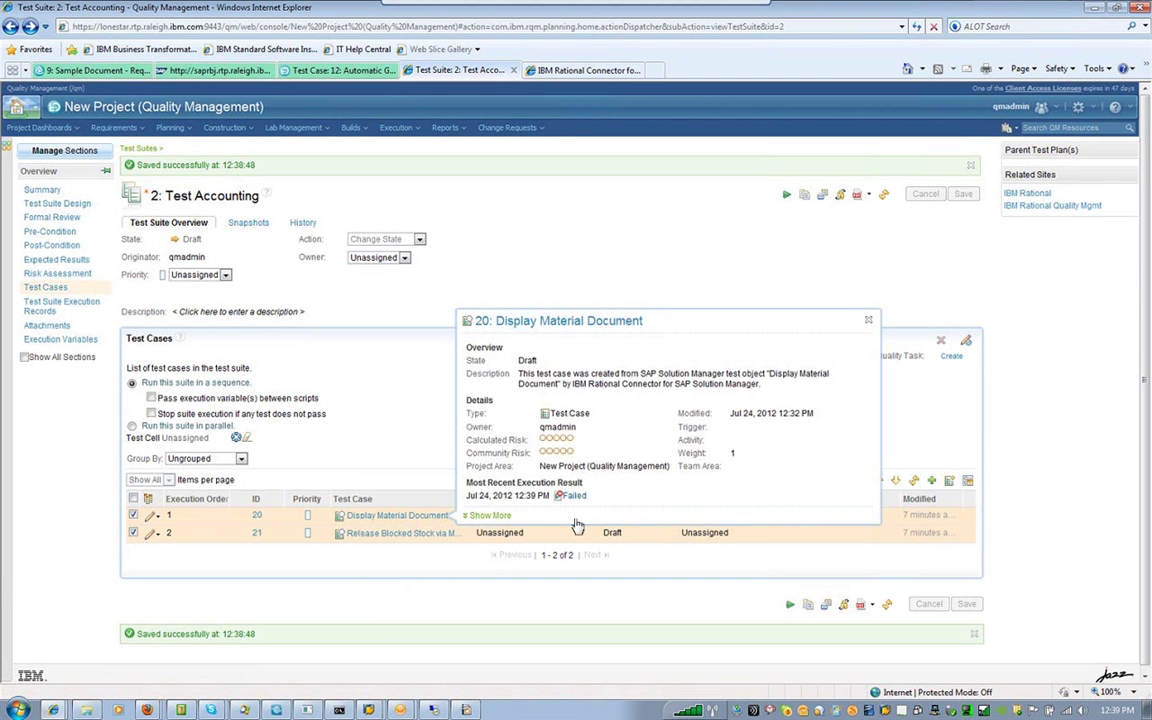
click(353, 535)
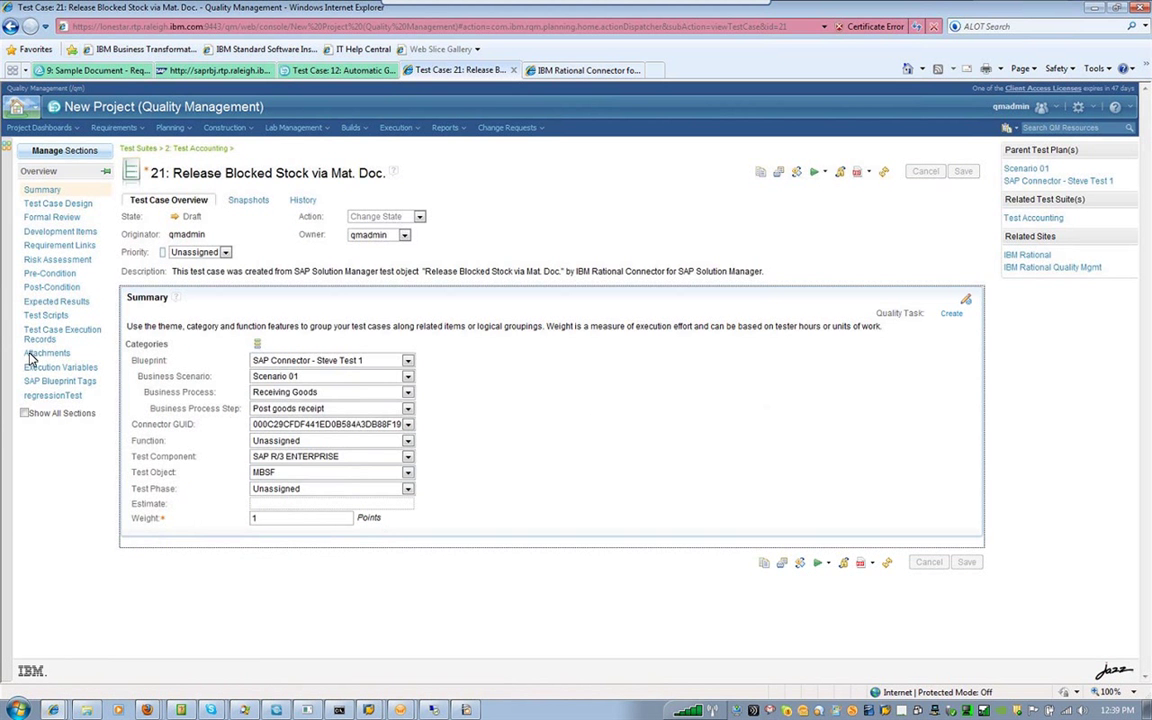
click(11, 27)
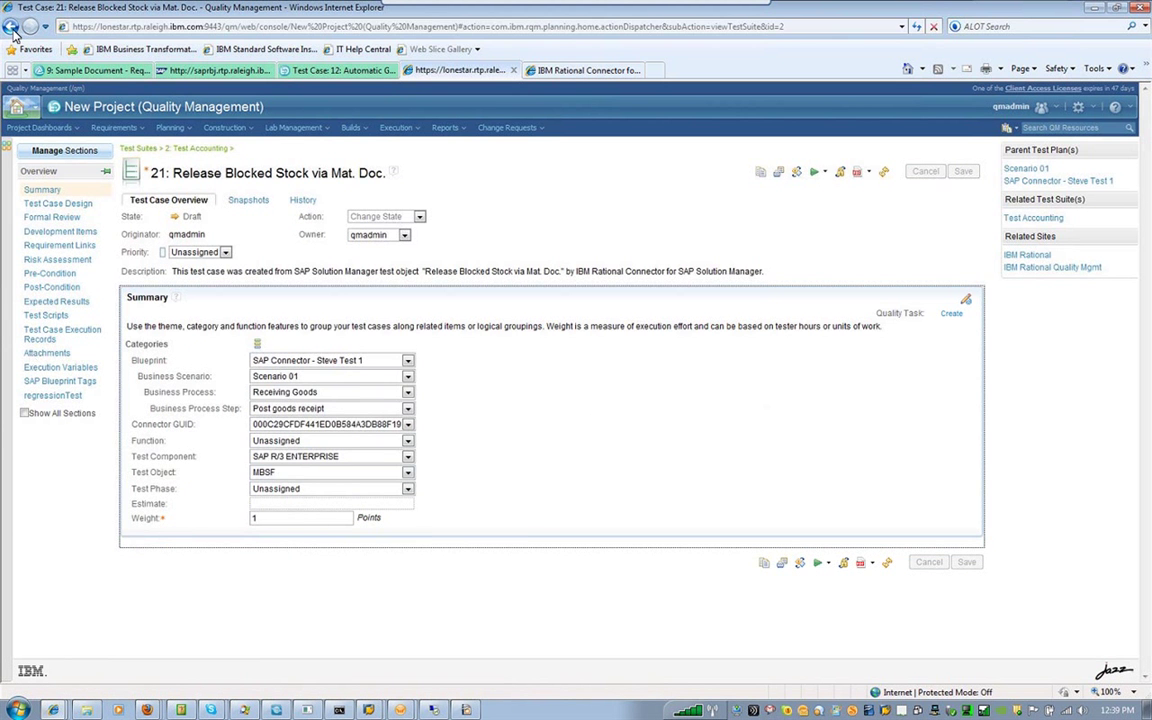
mouse_move(400, 533)
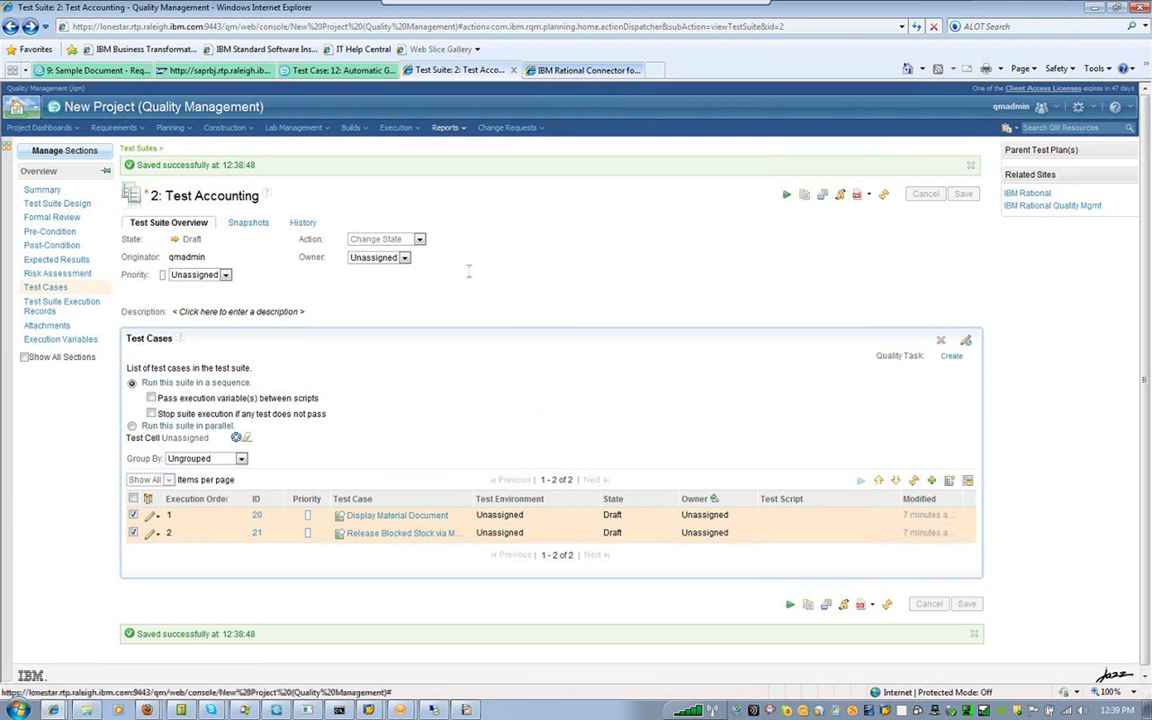
- Select New Project in the SAP connector and run Report Test Results to Solution Manager
click(560, 71)
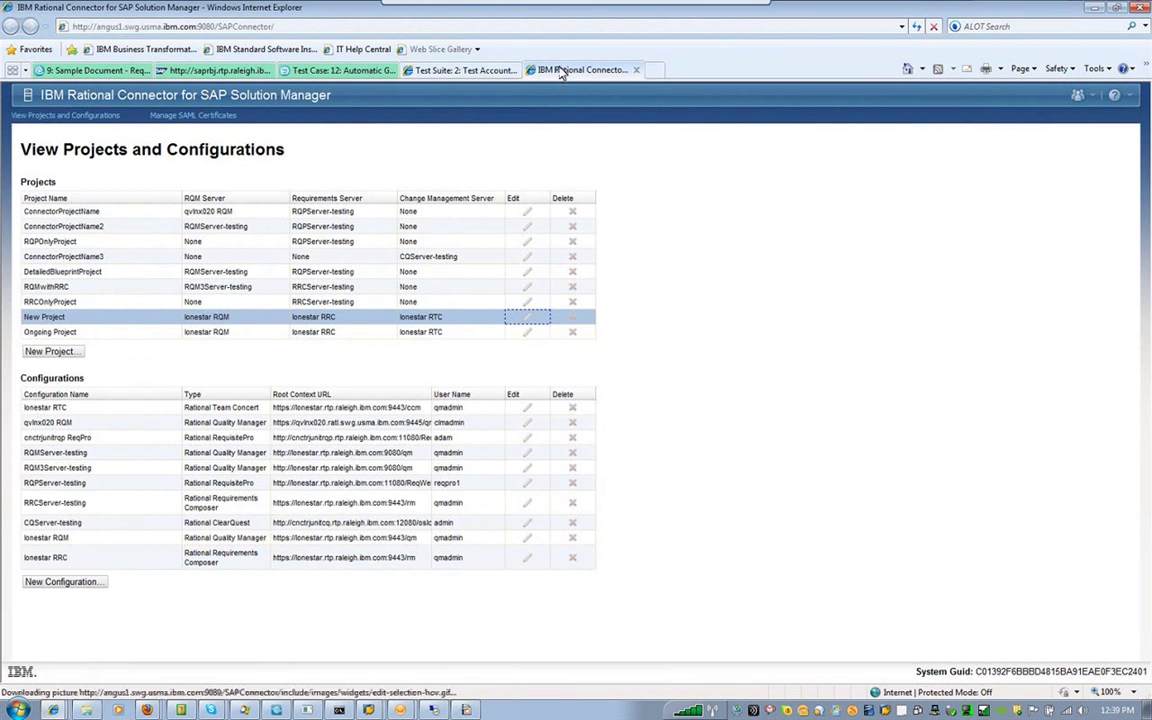
click(428, 319)
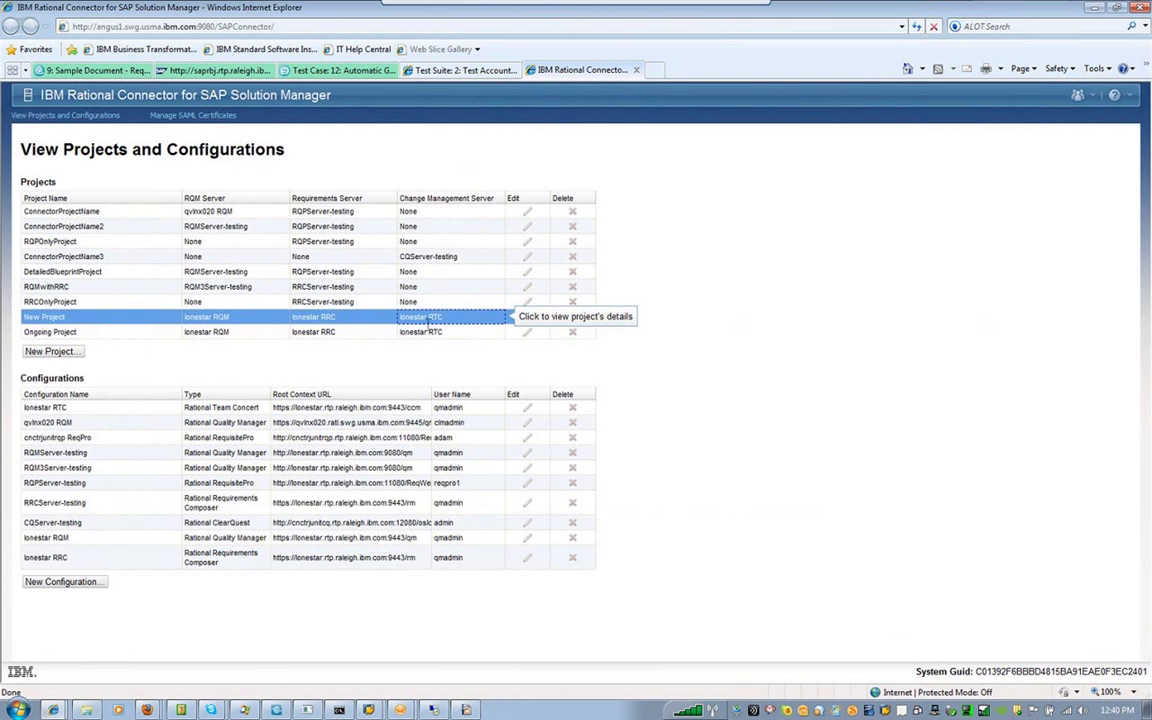
click(425, 320)
click(700, 213)
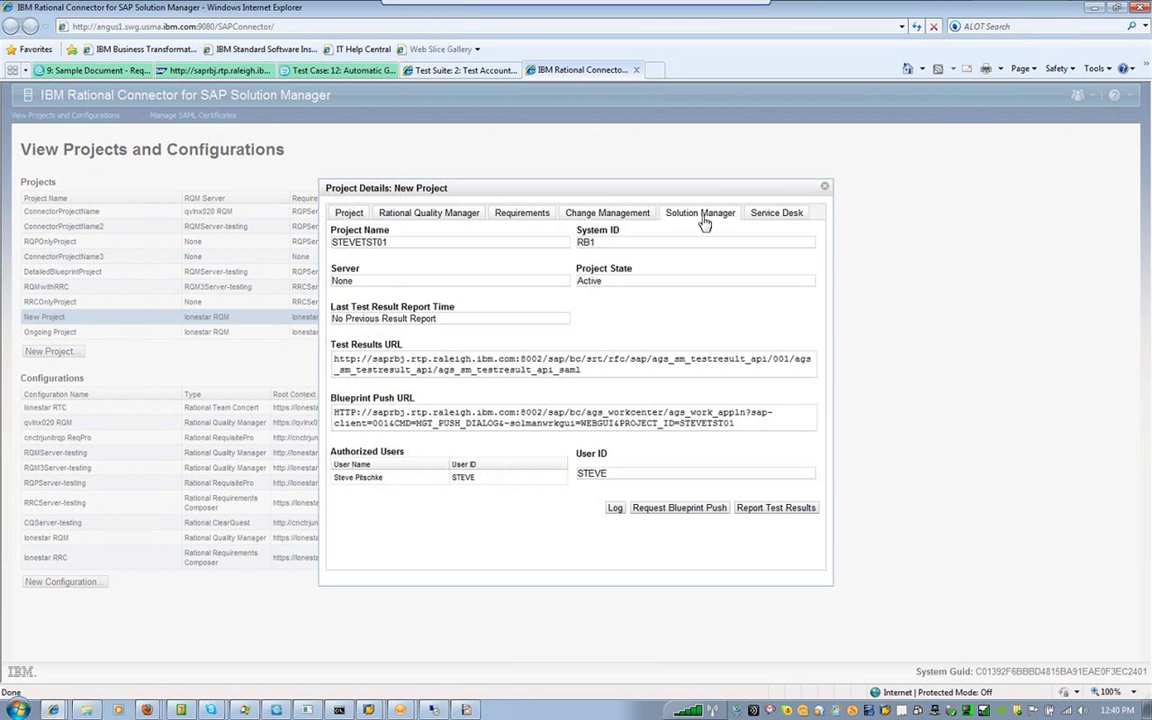
click(769, 510)
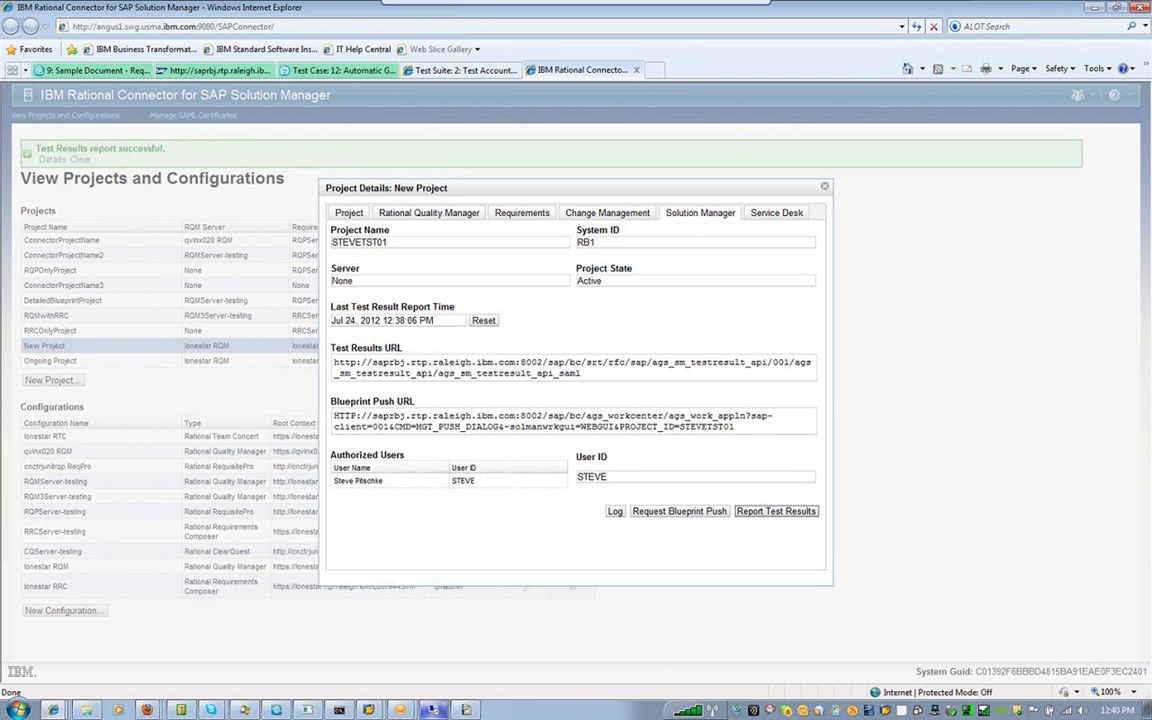
mouse_move(433, 710)
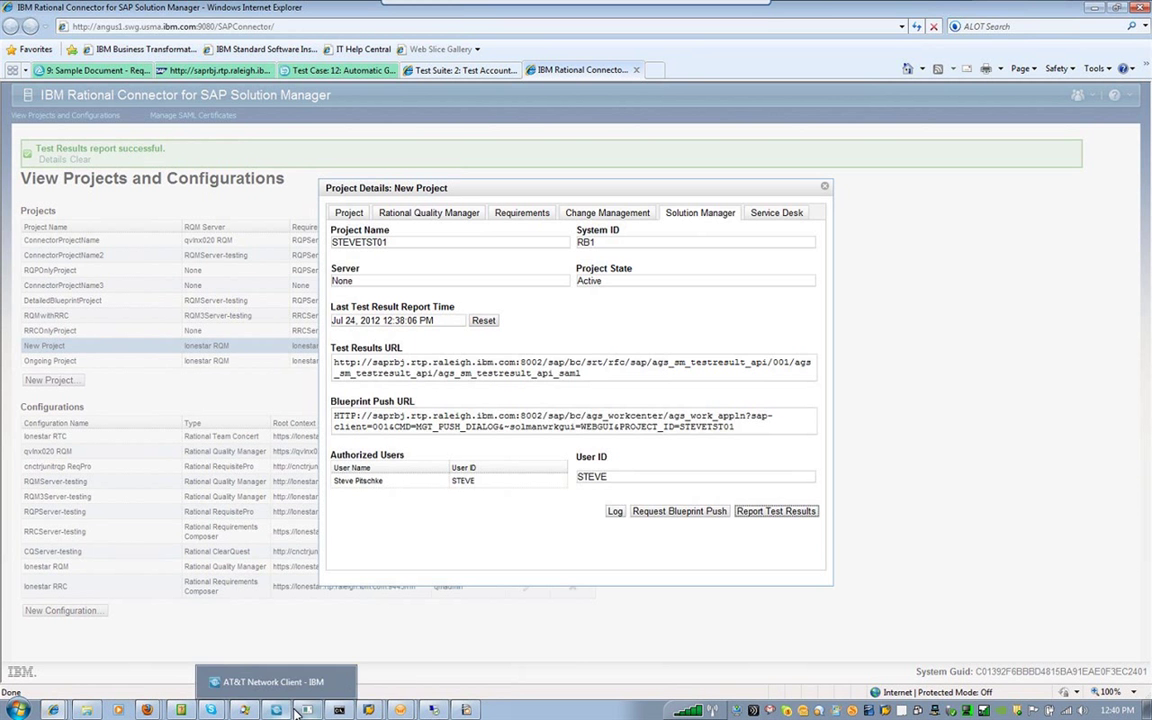
mouse_move(369, 710)
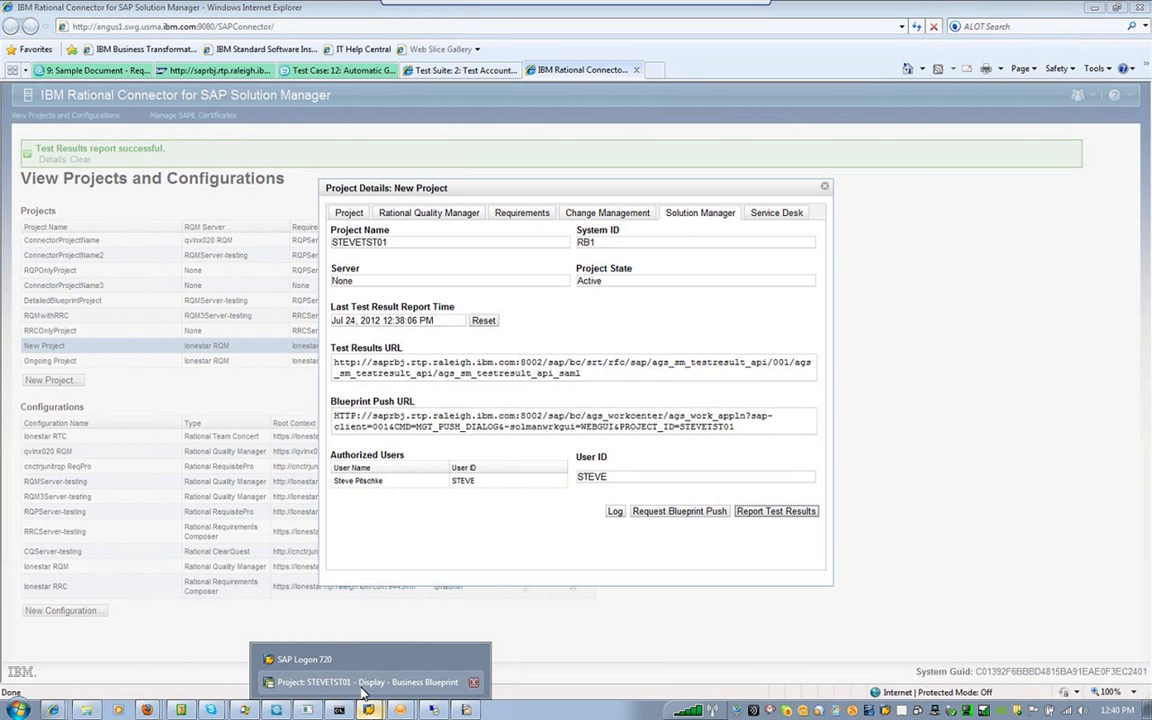
- Launch the /nsolar_eval project analysis transaction from the SAP Business Blueprint window
click(363, 684)
text(/nsolar_ev)
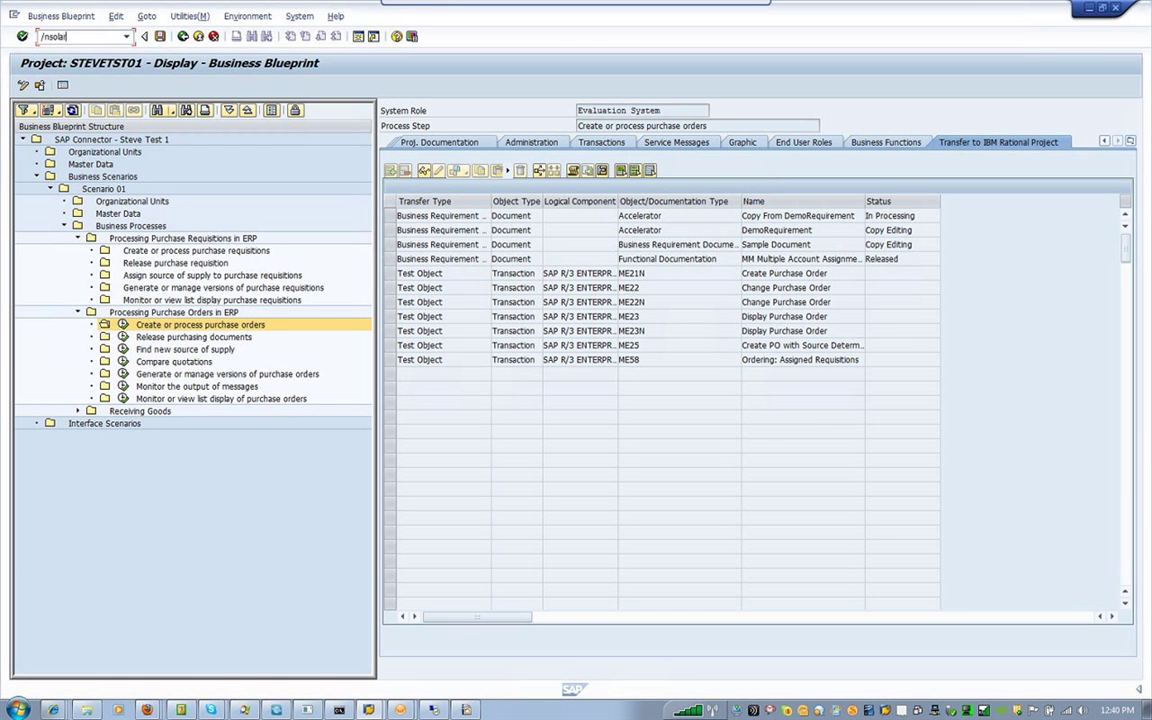
text(al)
key(Left)
key(Return)
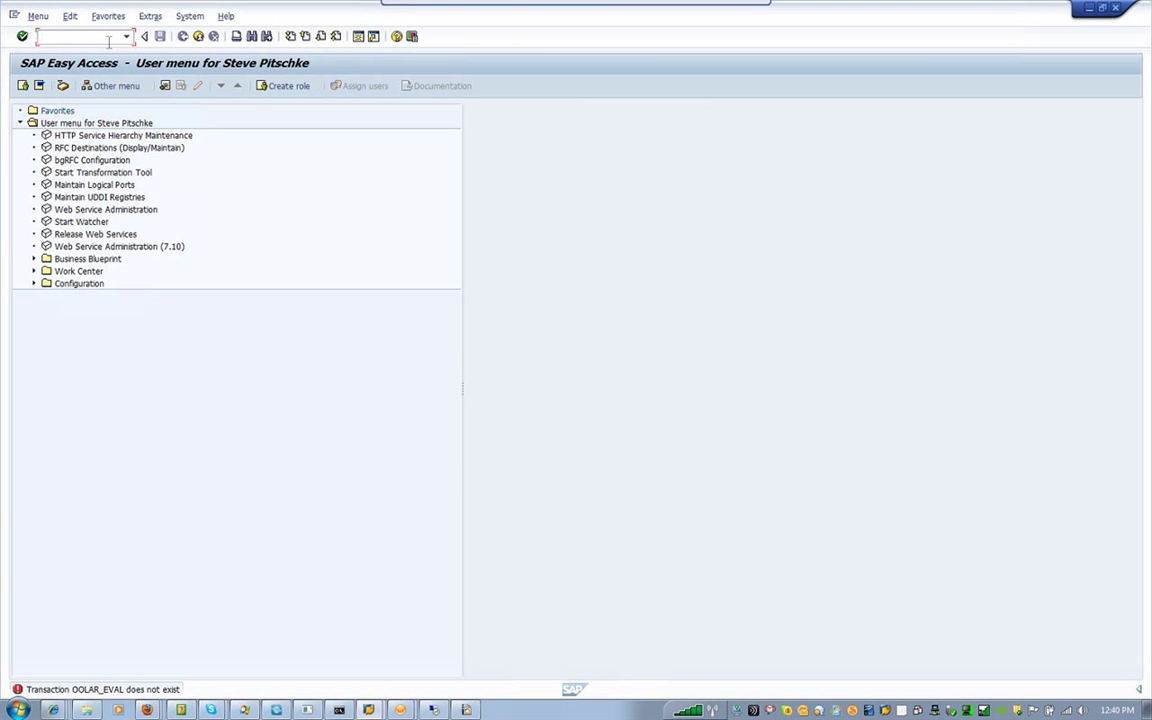
text(/nsolar_eval)
key(Return)
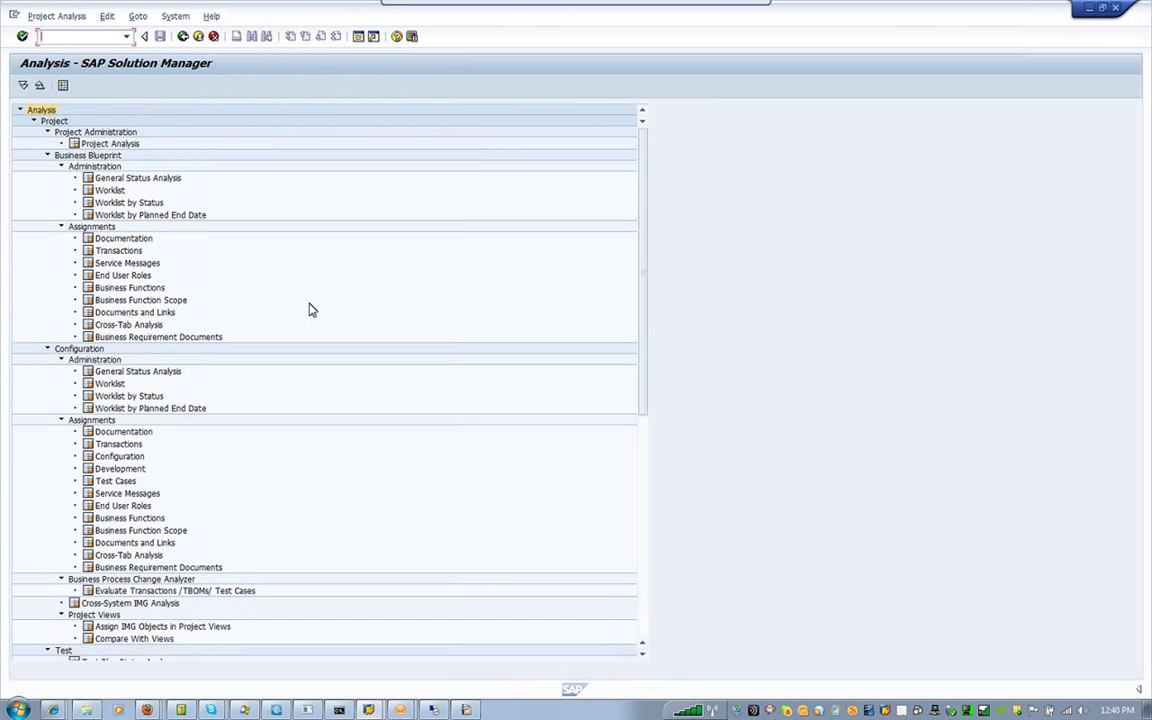
- Open the Testing with IBM Rational Quality Manager analysis under Test Results for Business Requirement Documents
scroll(647, 313, down, 1)
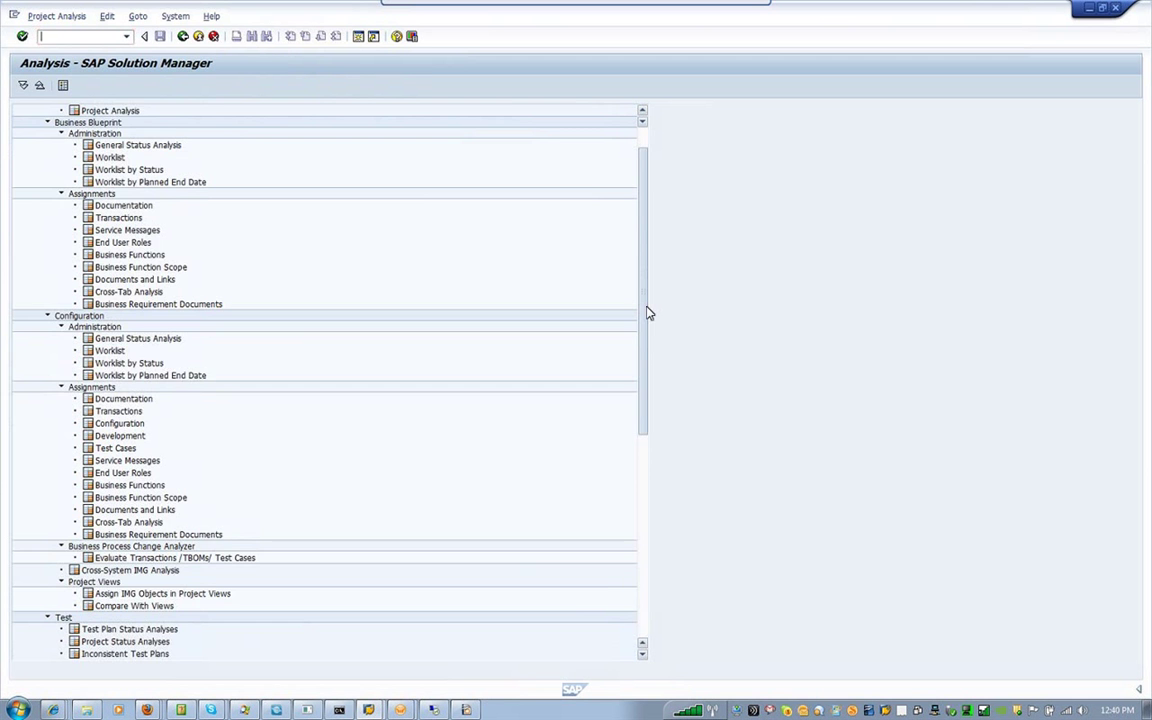
scroll(647, 313, down, 2)
scroll(641, 343, down, 1)
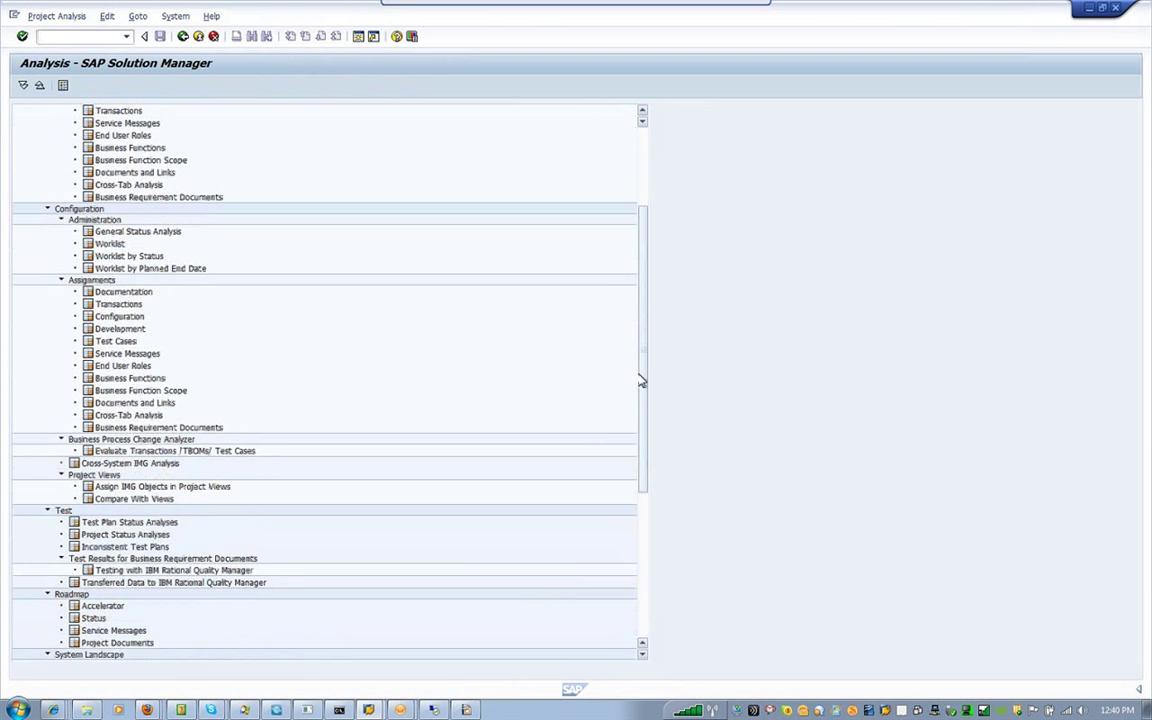
click(219, 571)
double_click(220, 572)
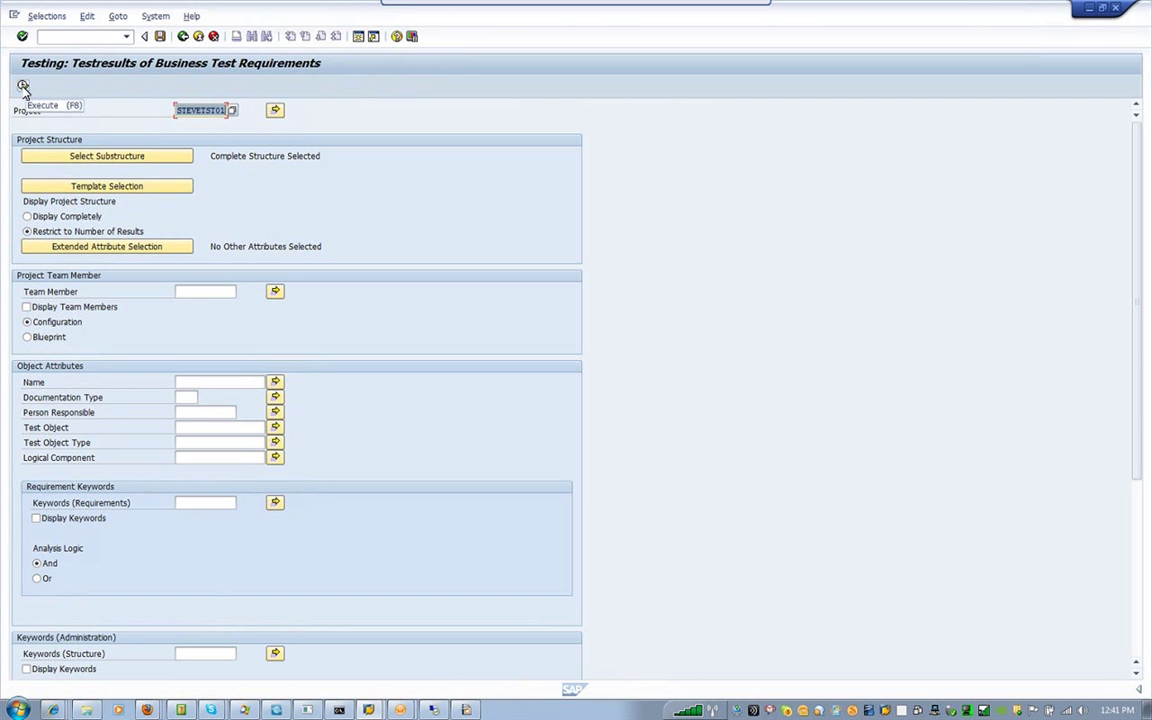
- Execute the test results report and expand the Business Scenarios subtree to show all results
click(23, 86)
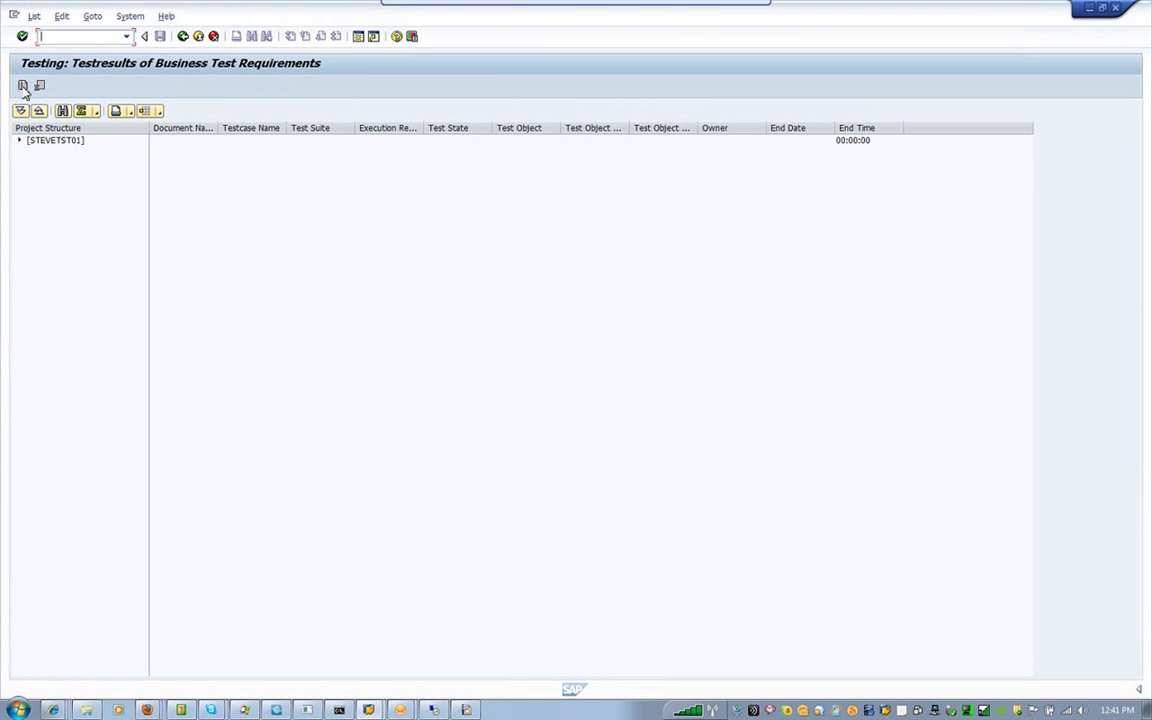
click(23, 86)
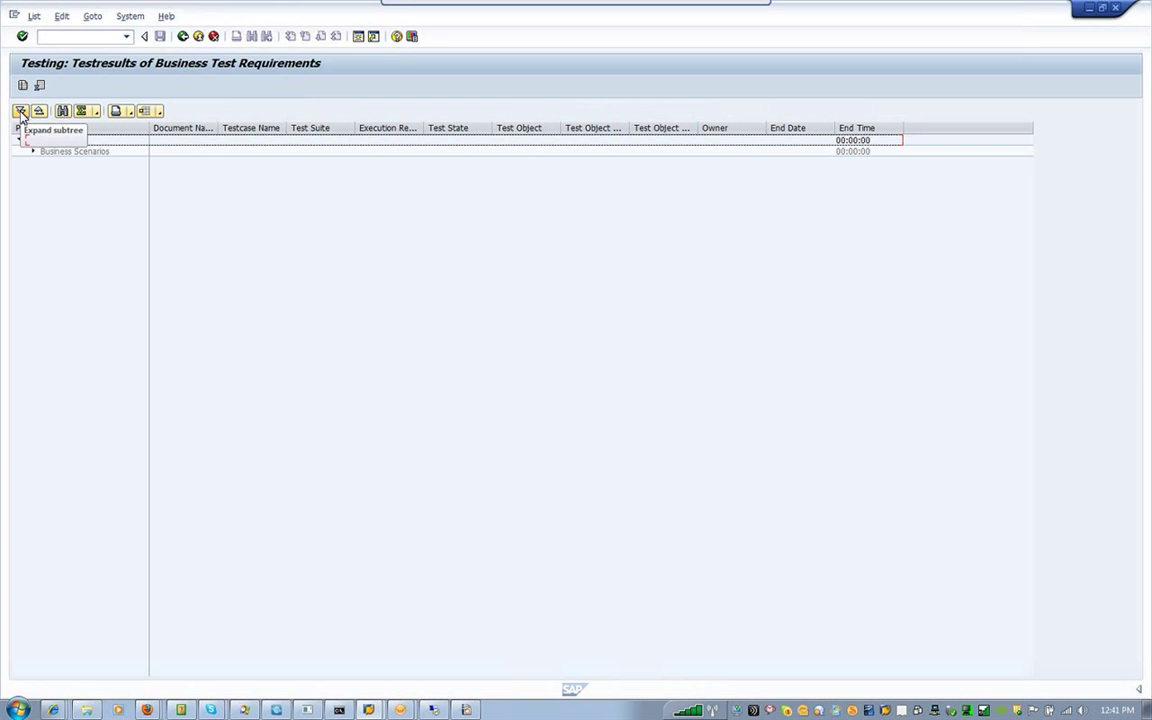
click(20, 111)
click(53, 151)
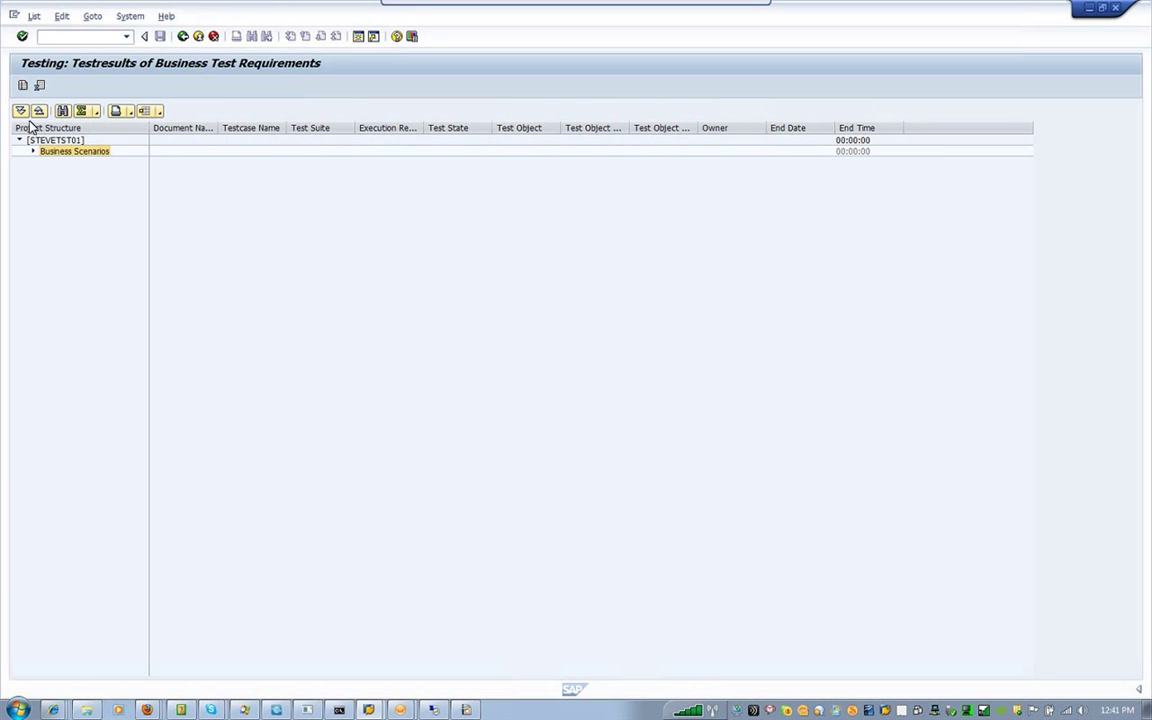
click(20, 111)
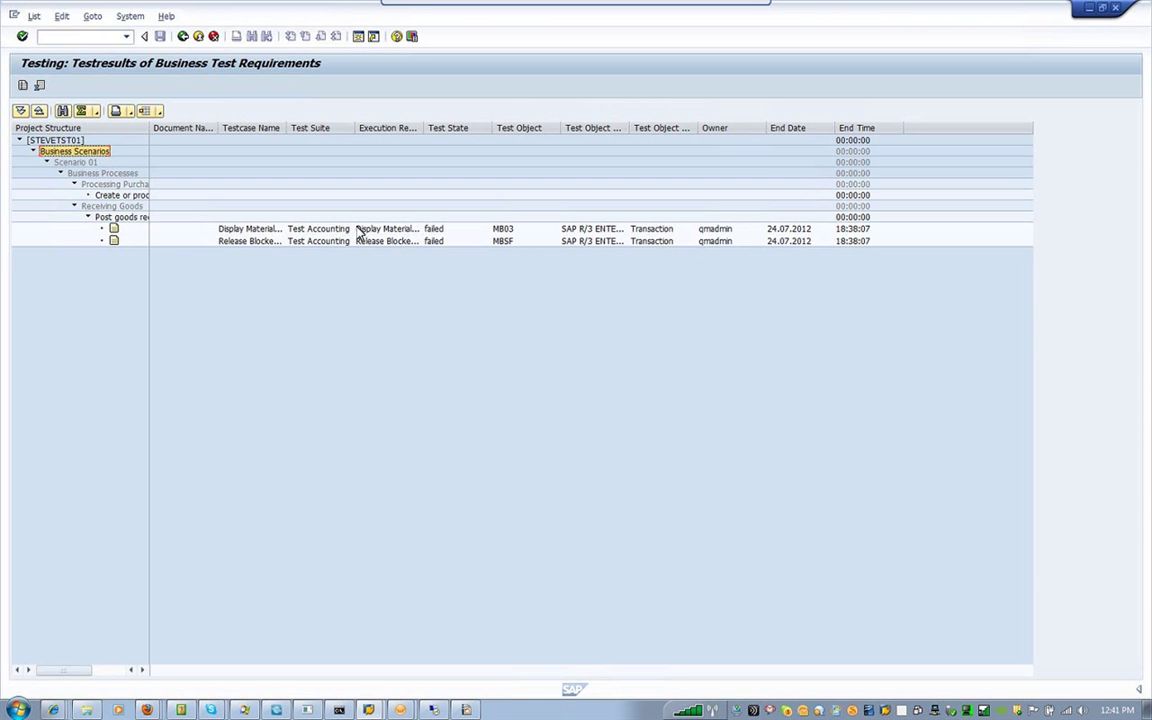
- Open the Test Accounting suite link, always allowing access in this context
click(313, 230)
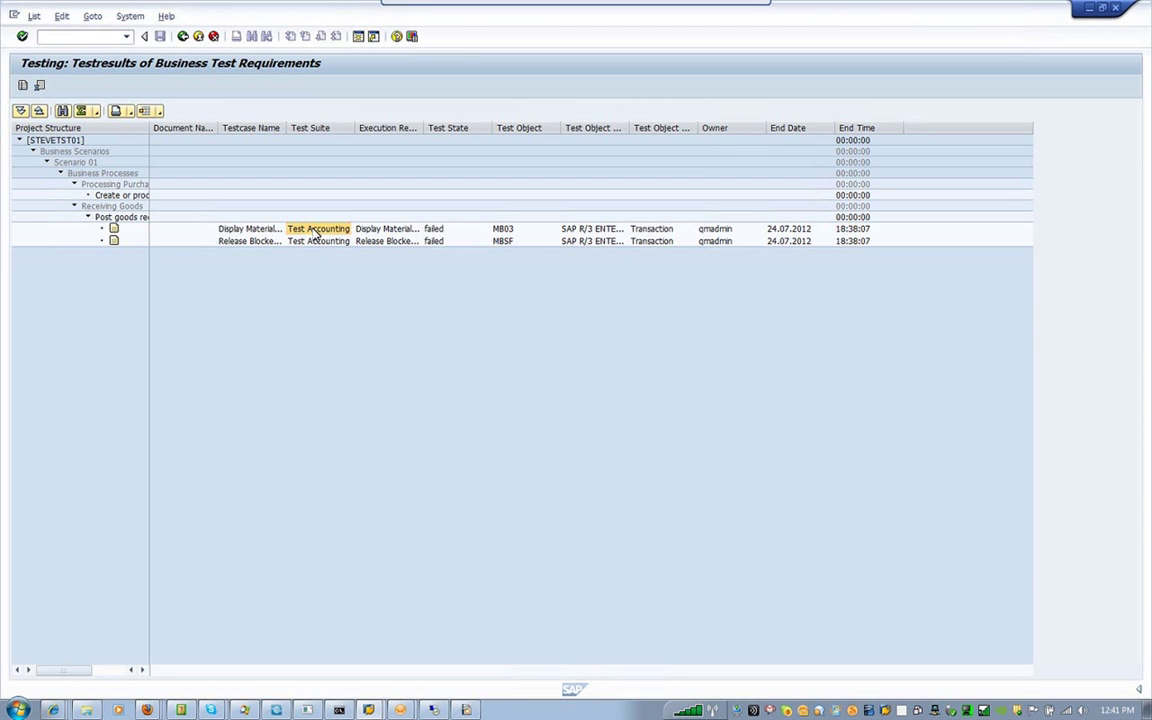
double_click(316, 238)
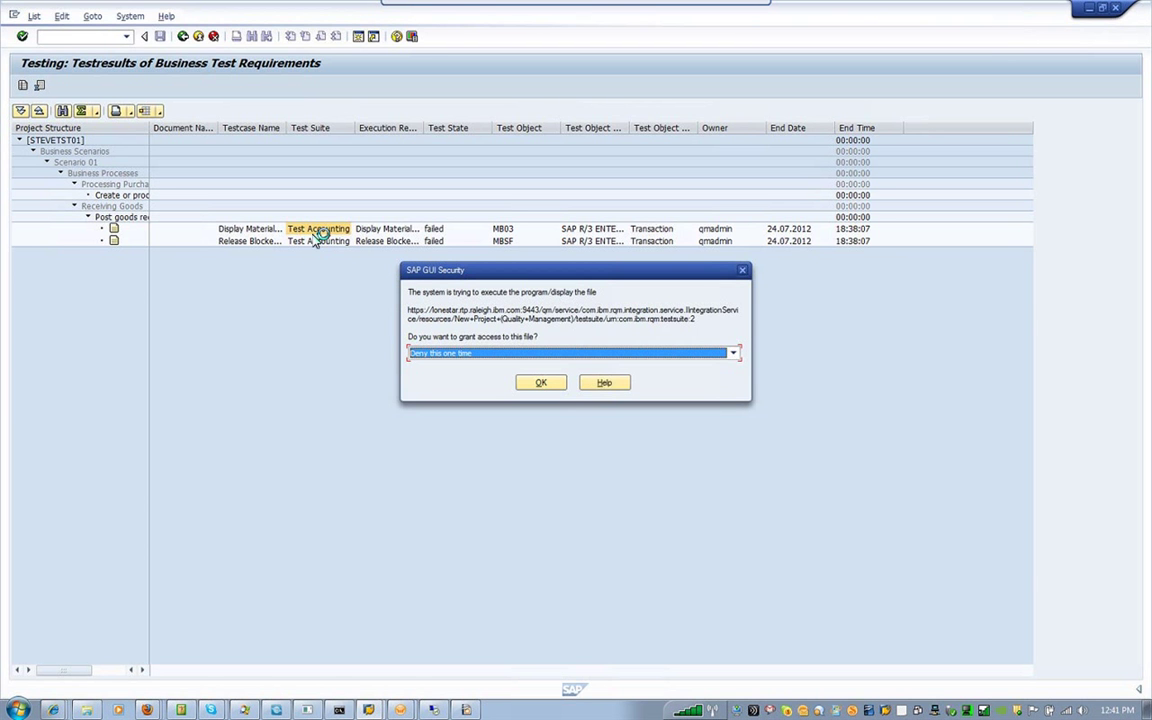
click(733, 353)
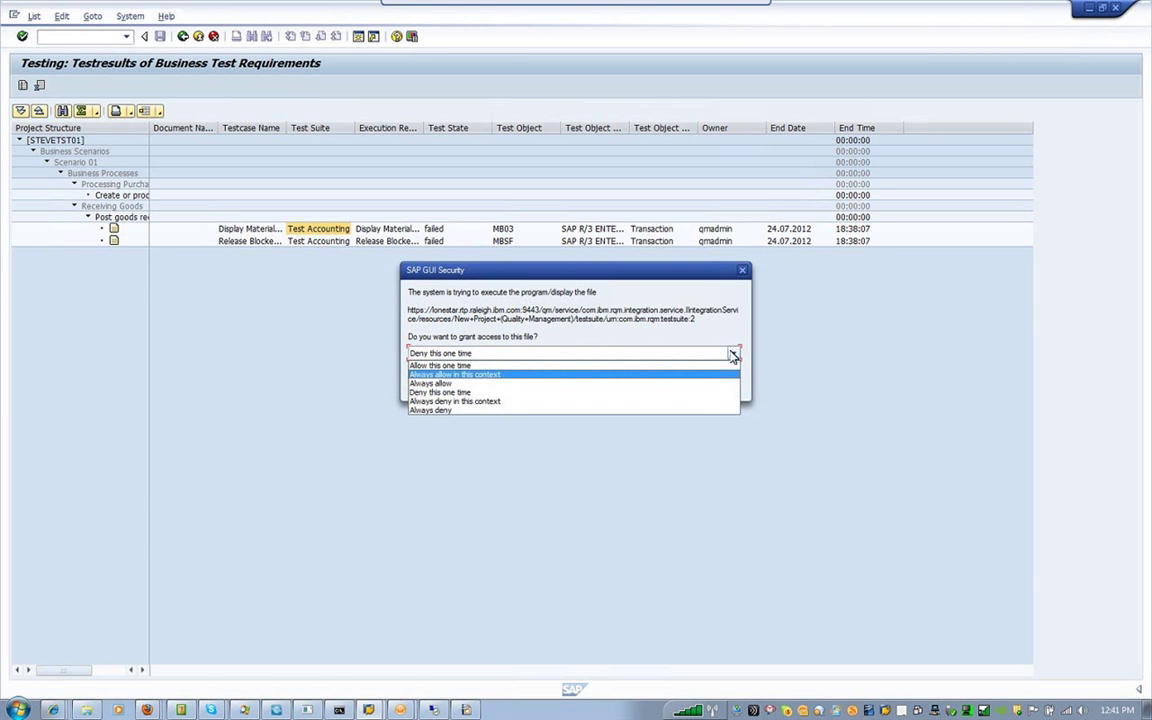
click(461, 375)
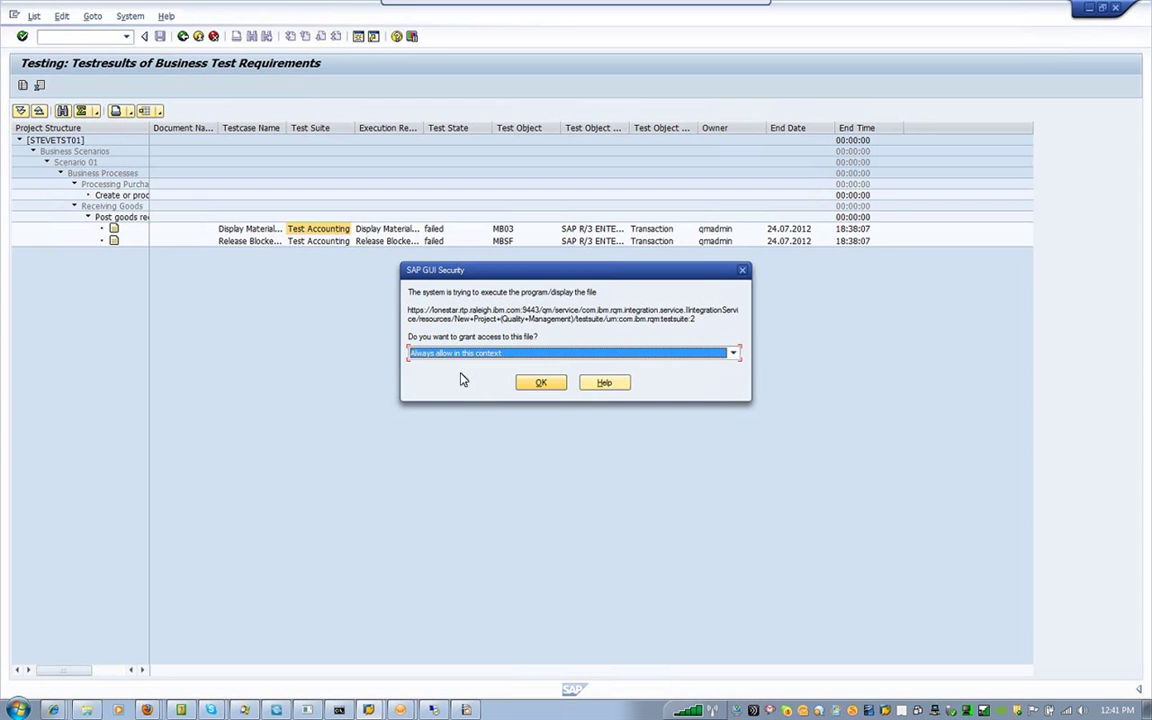
click(545, 384)
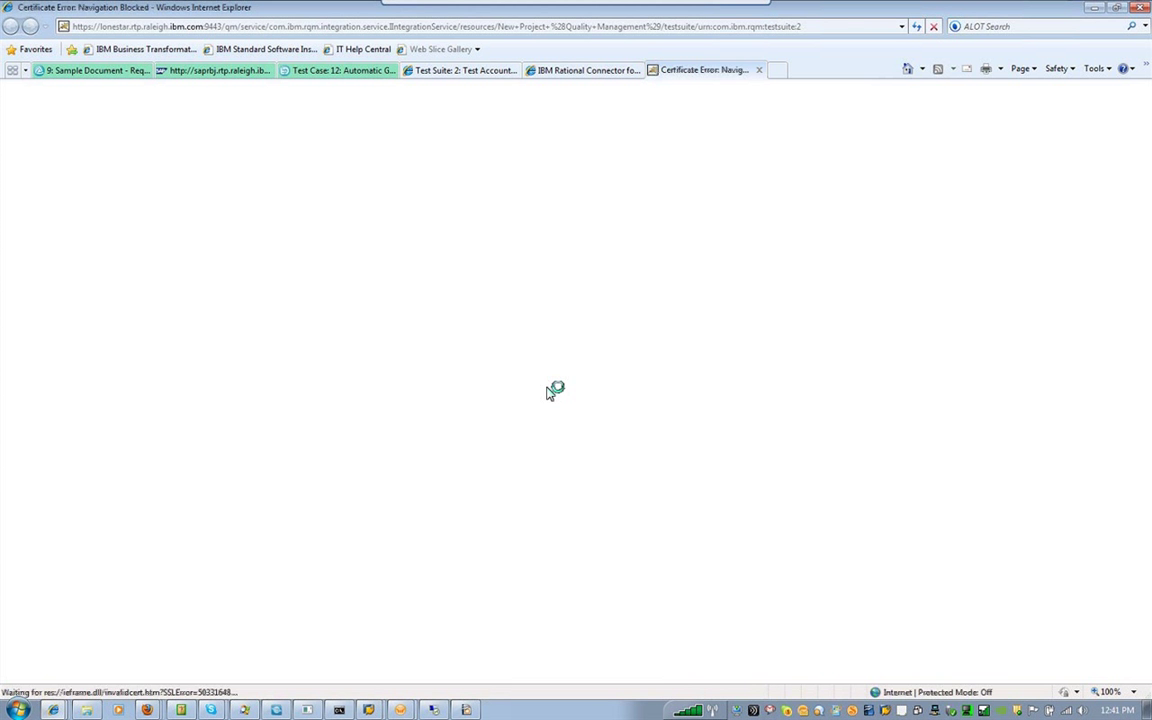
- Continue past the certificate warning to load test suite 2: Test Accounting, then return to SAP
key(Tab)
key(Tab)
key(Return)
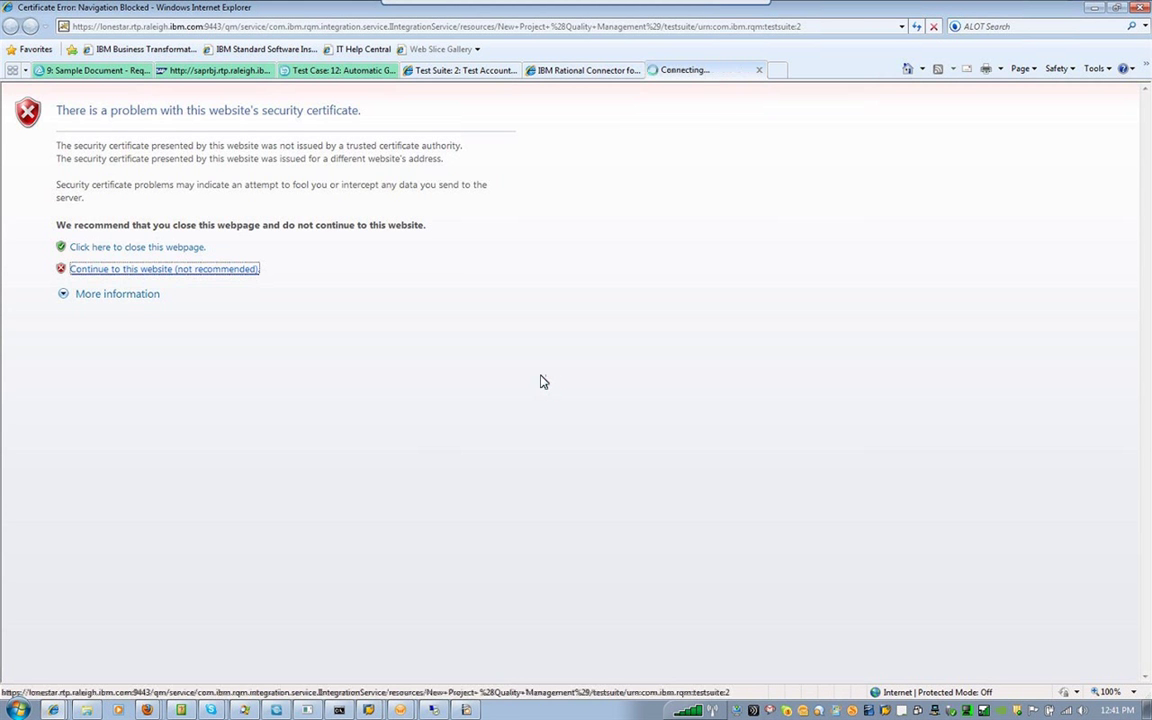
click(194, 276)
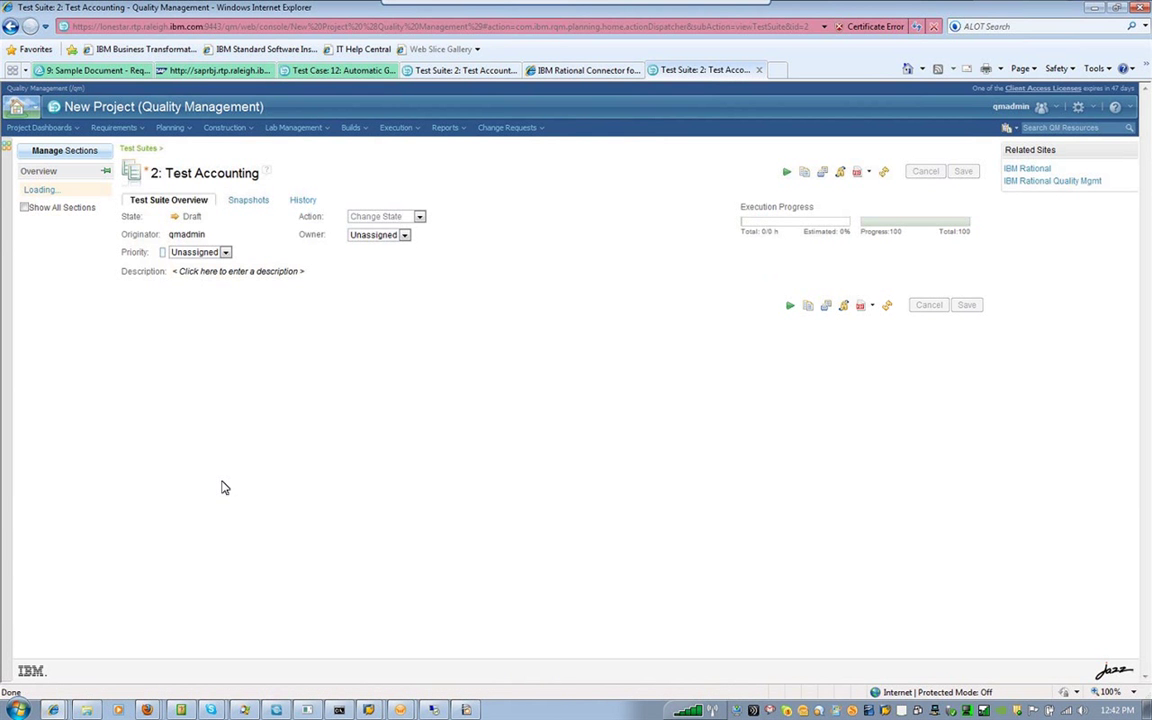
key(alt+Tab)
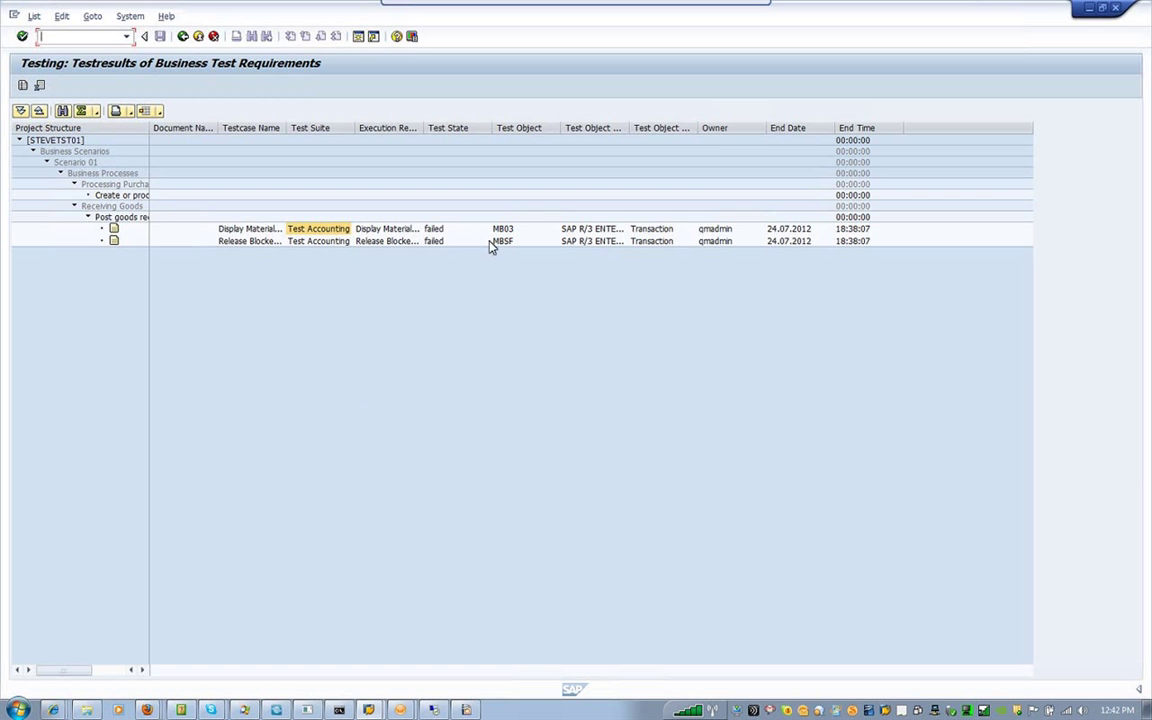
- Open the first row's failed result, always allowing access in this context in SAP GUI Security
click(442, 231)
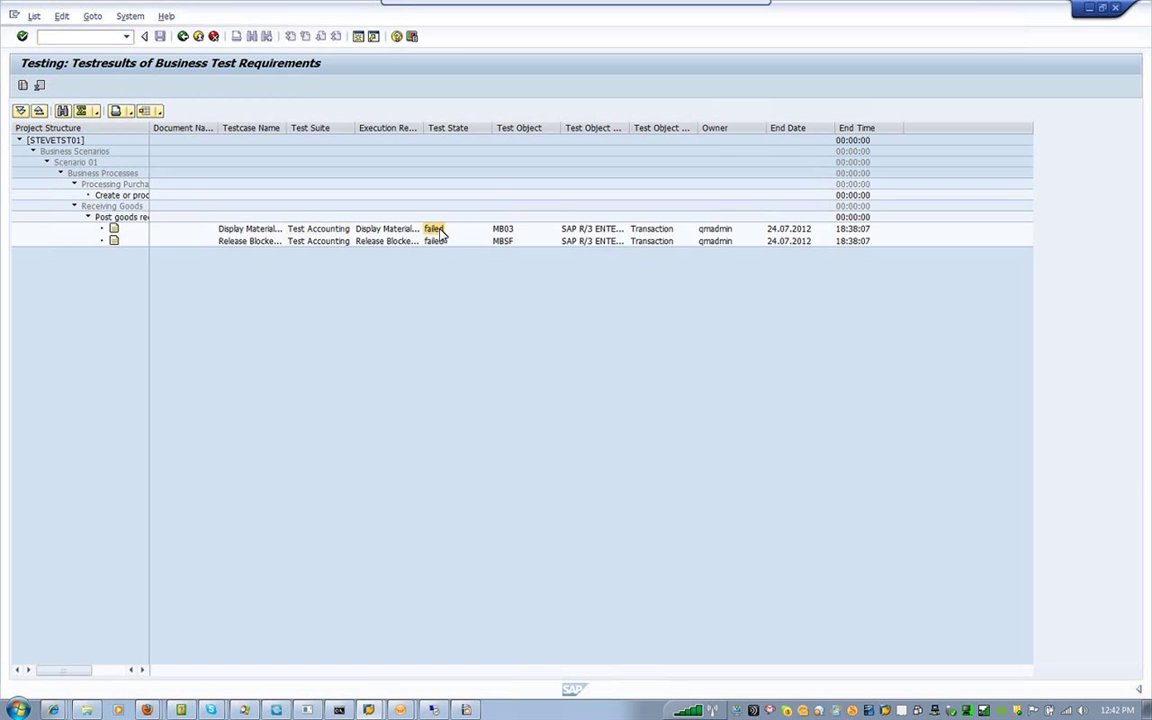
double_click(442, 233)
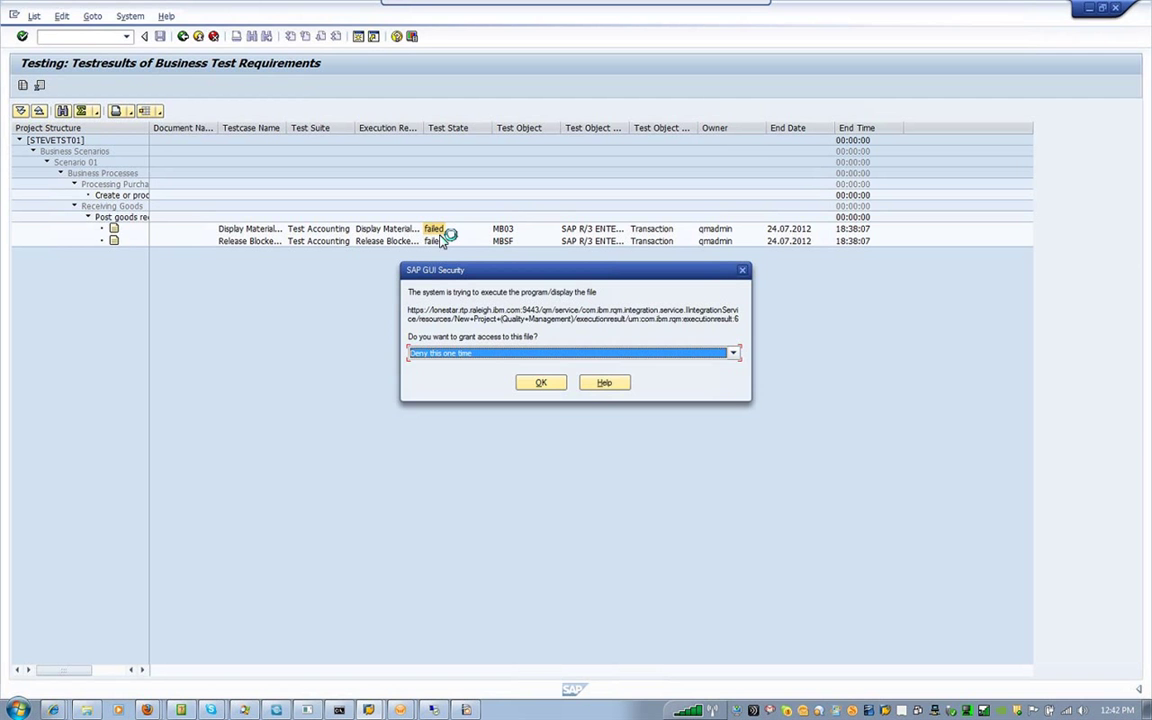
click(733, 353)
click(547, 374)
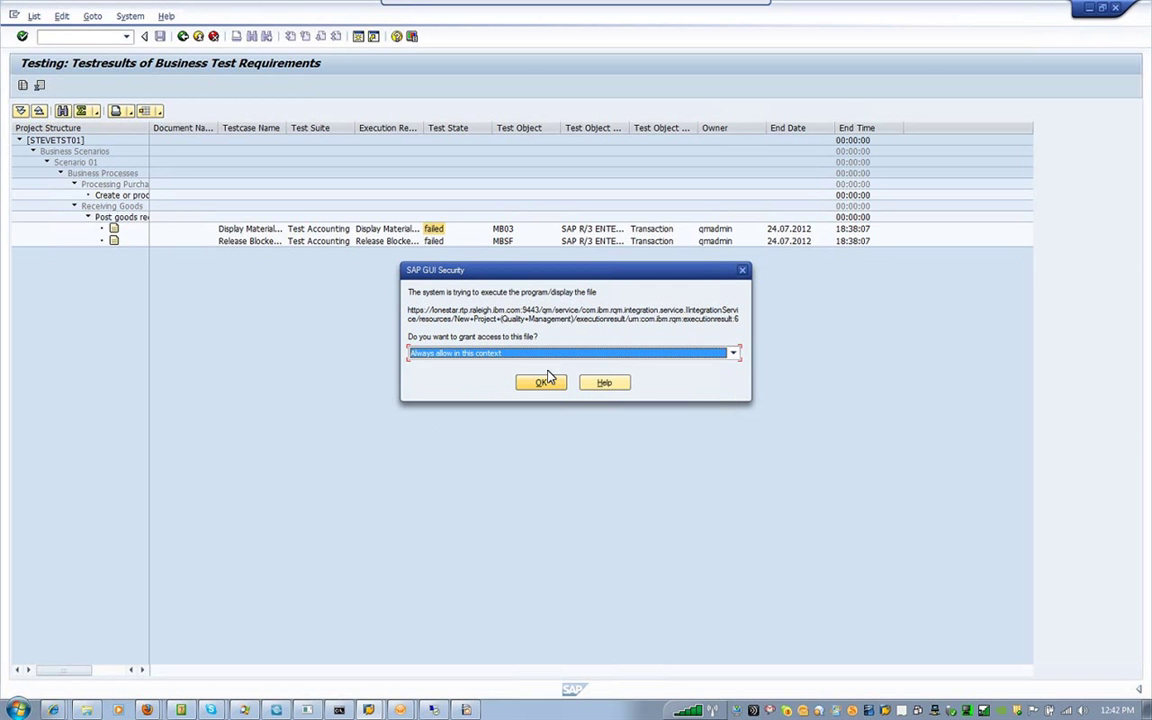
click(547, 381)
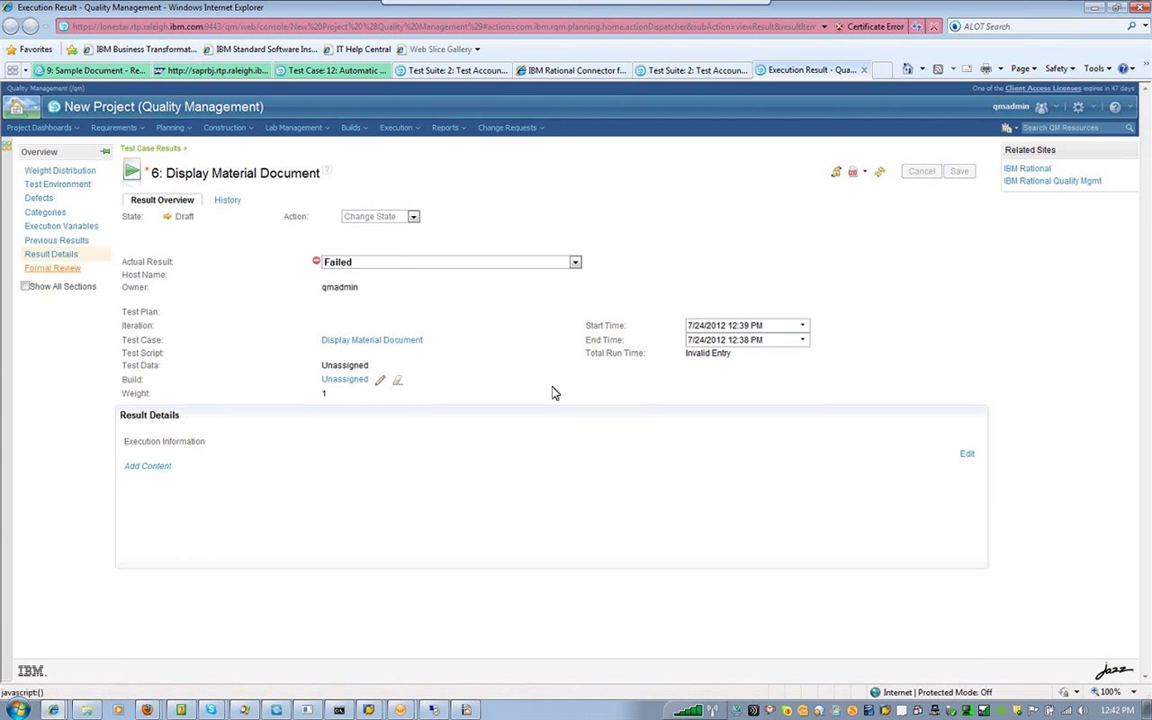
- Show the Defects section of execution result 6 and start a new defect
click(42, 200)
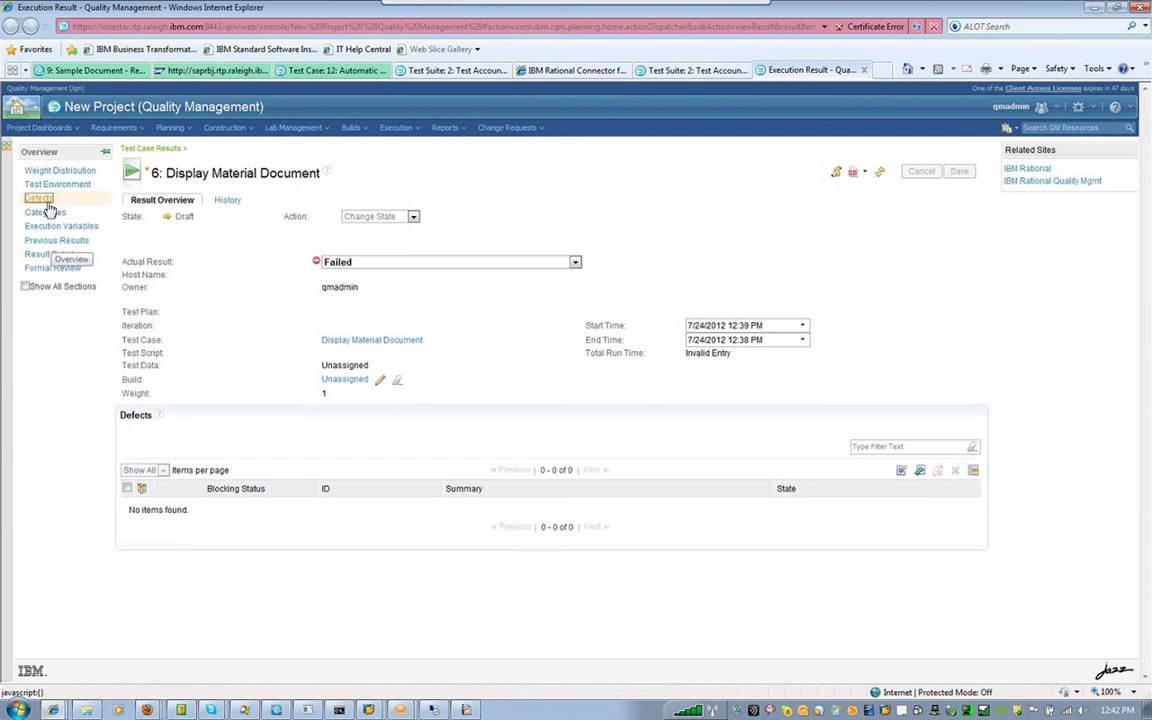
click(903, 472)
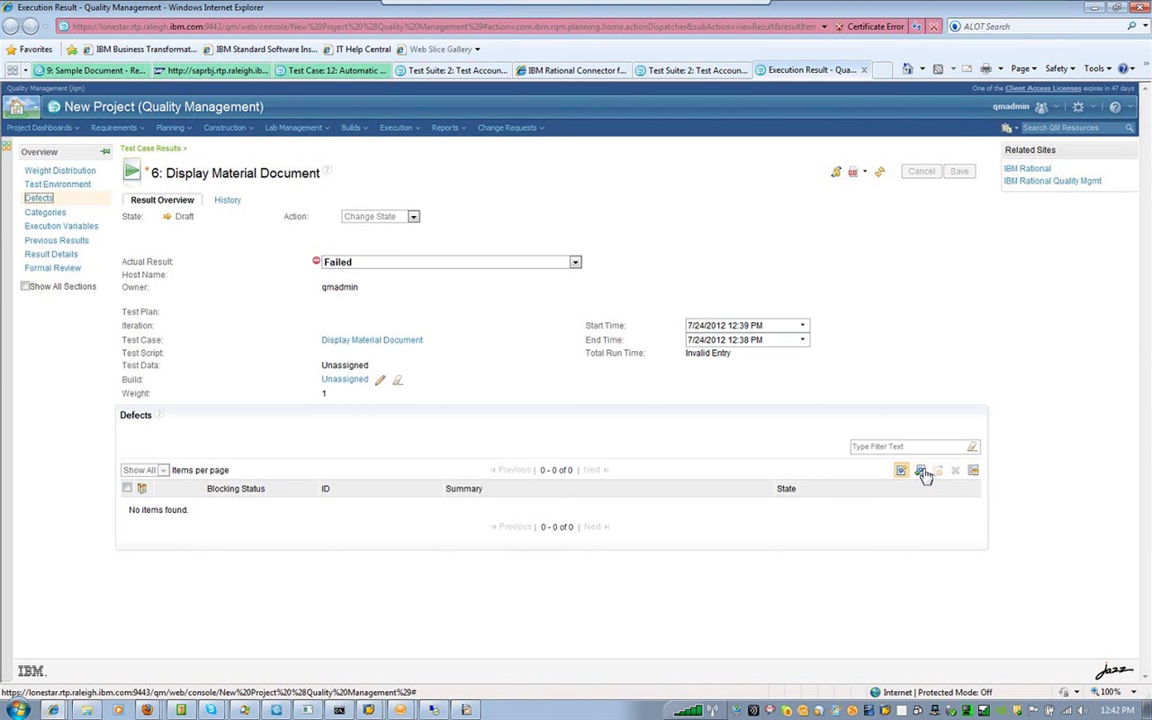
click(902, 471)
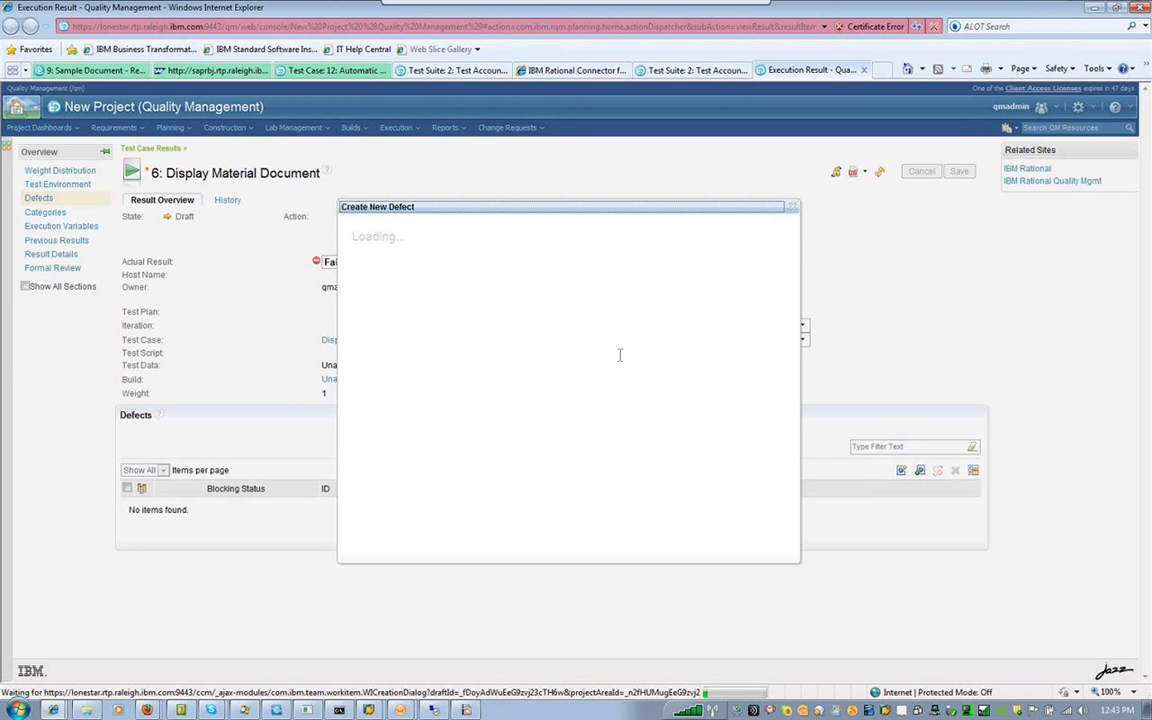
- File the new defect against New Project (Change Management) and save the result with defect 14 linked
drag(628, 221, 628, 218)
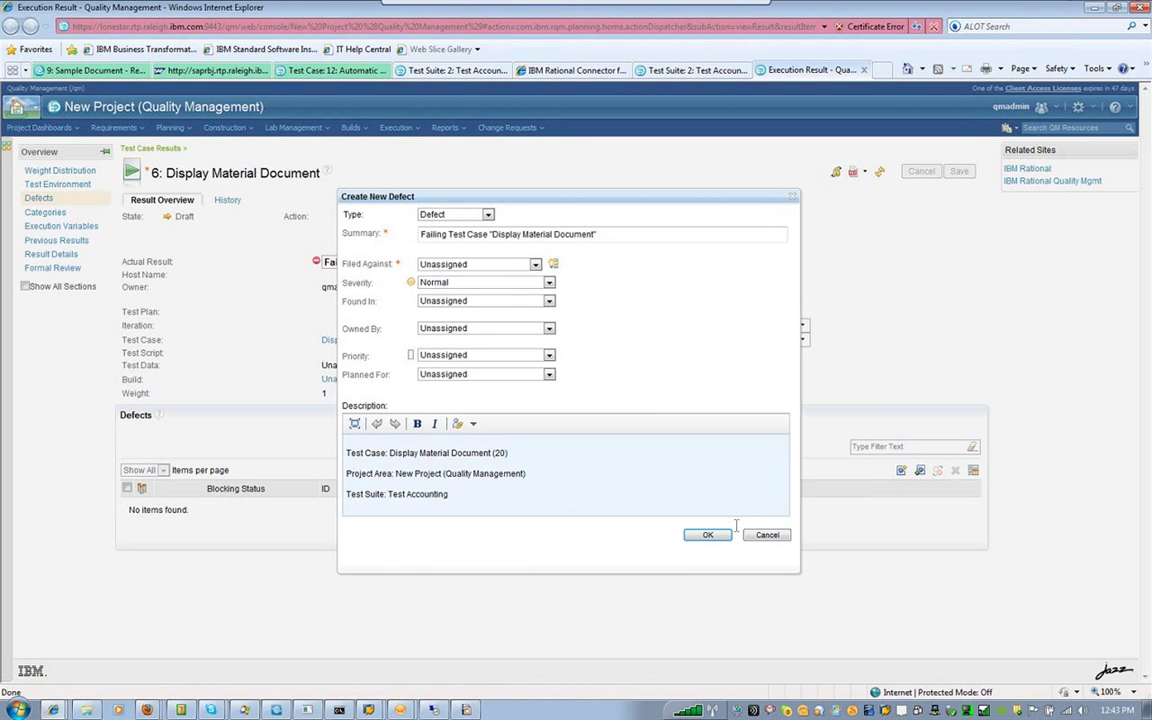
click(535, 264)
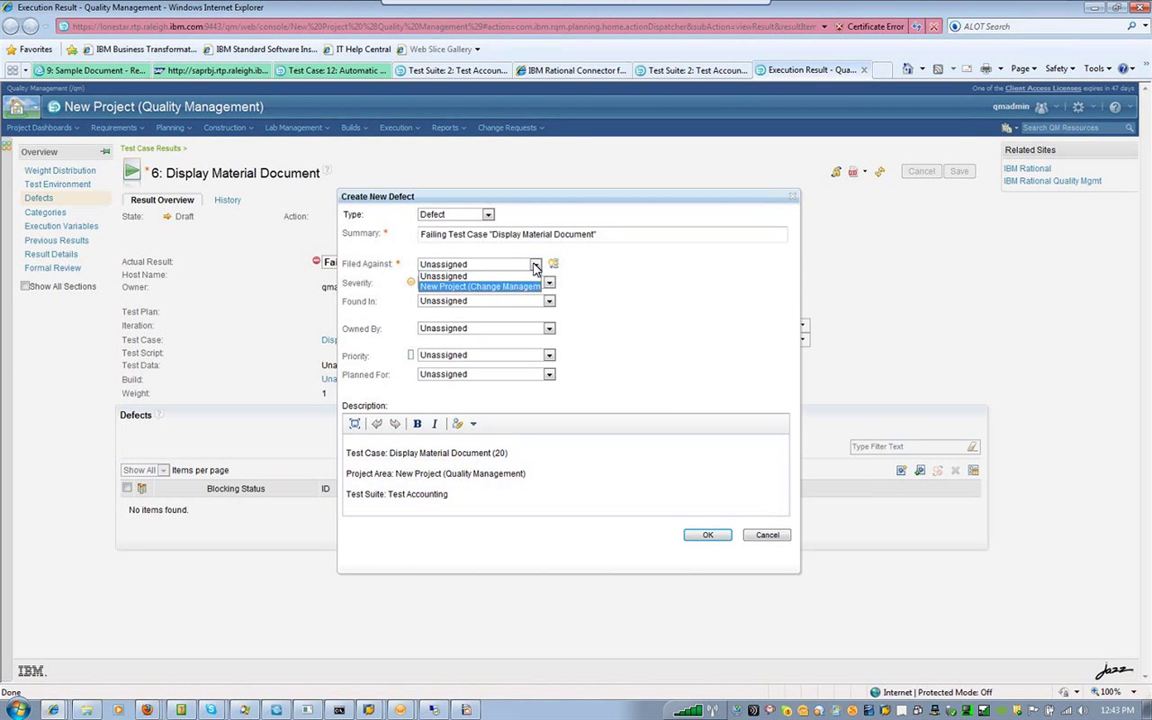
click(522, 286)
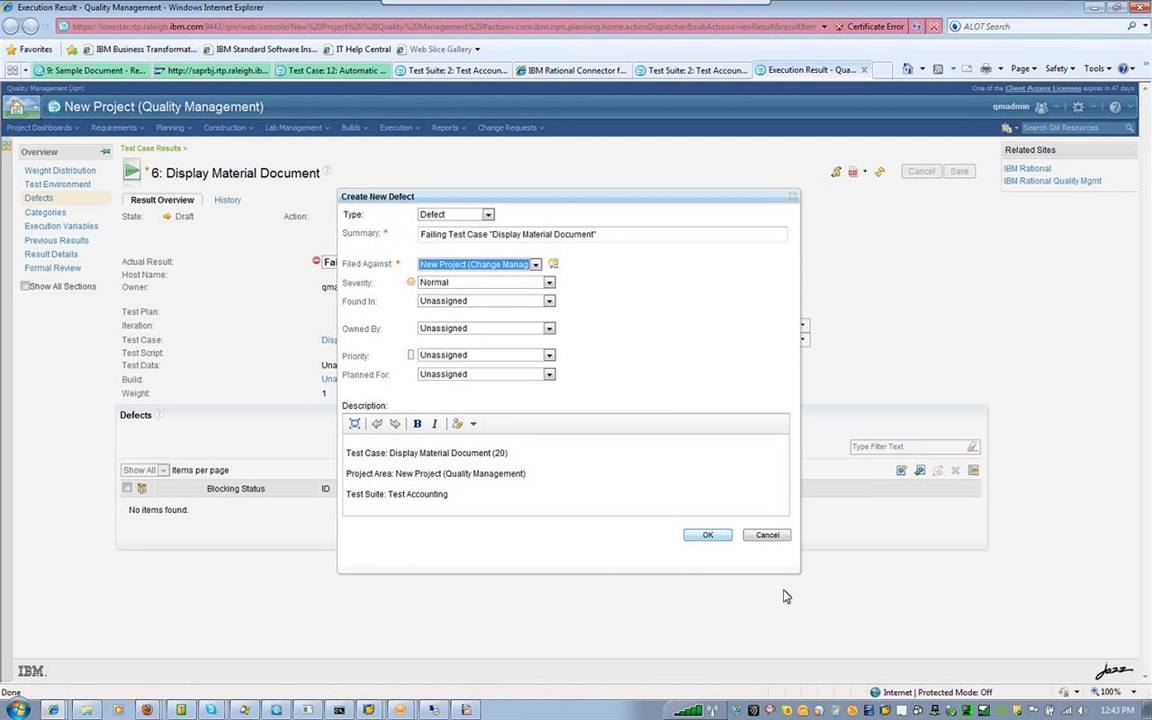
click(719, 539)
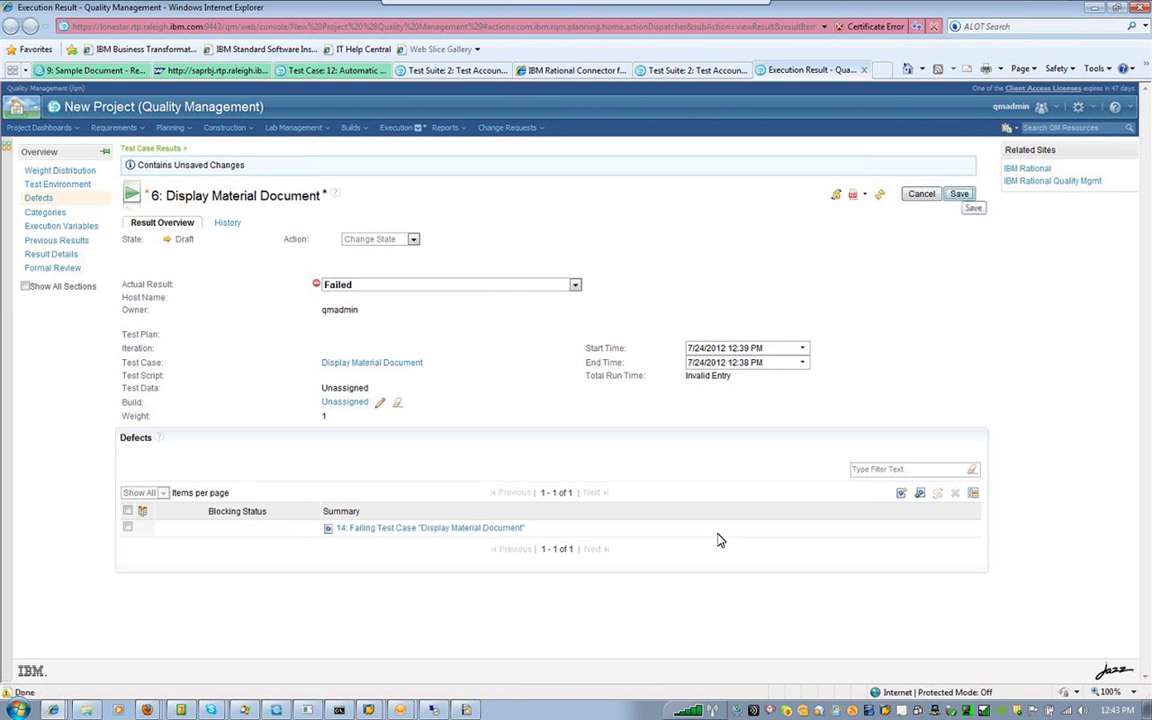
click(960, 194)
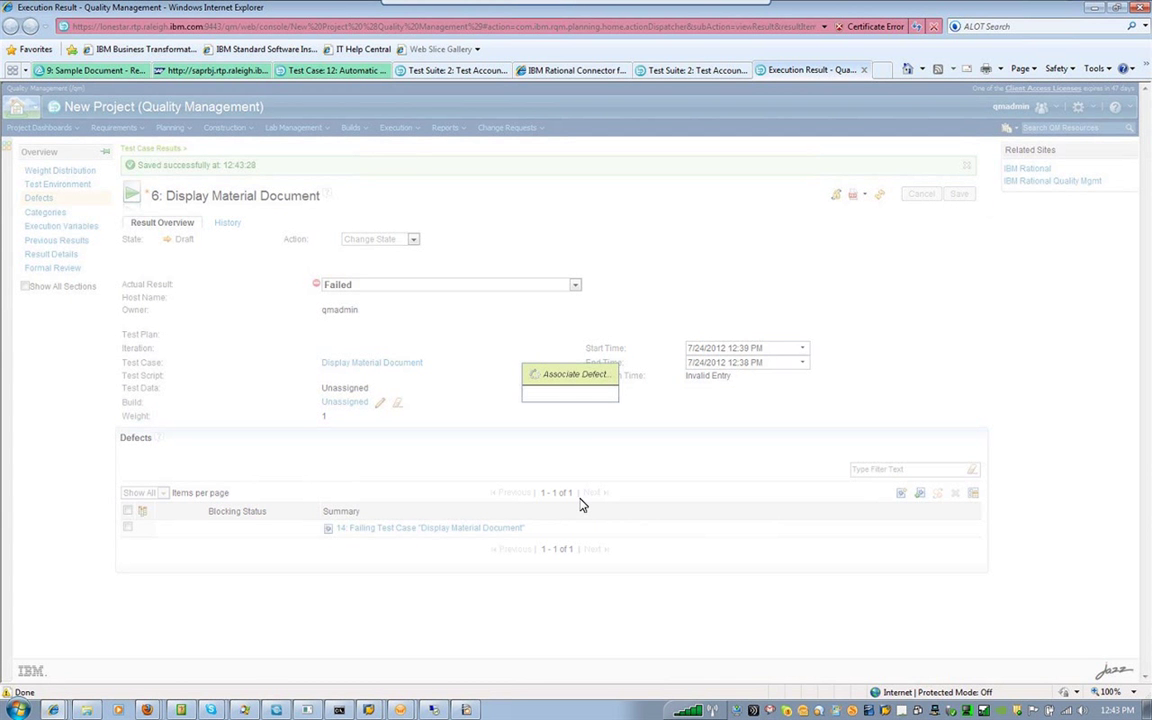
- Open defect 14 from the Defects table to view its full work item
mouse_move(582, 505)
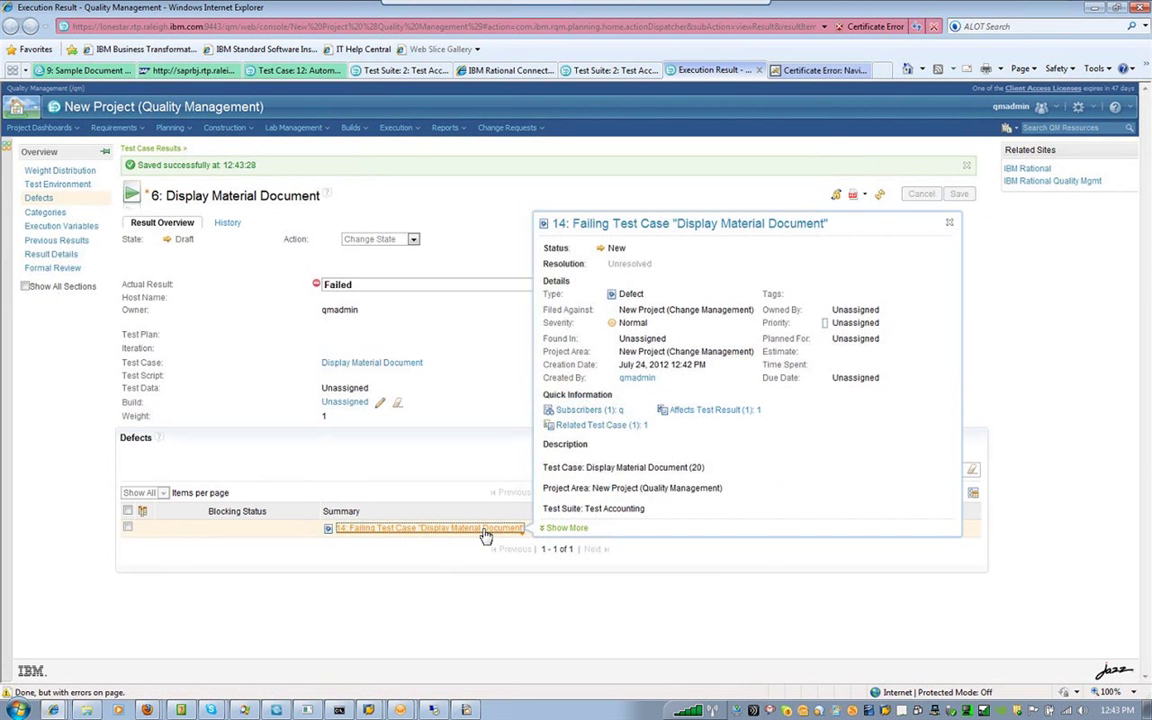
click(483, 530)
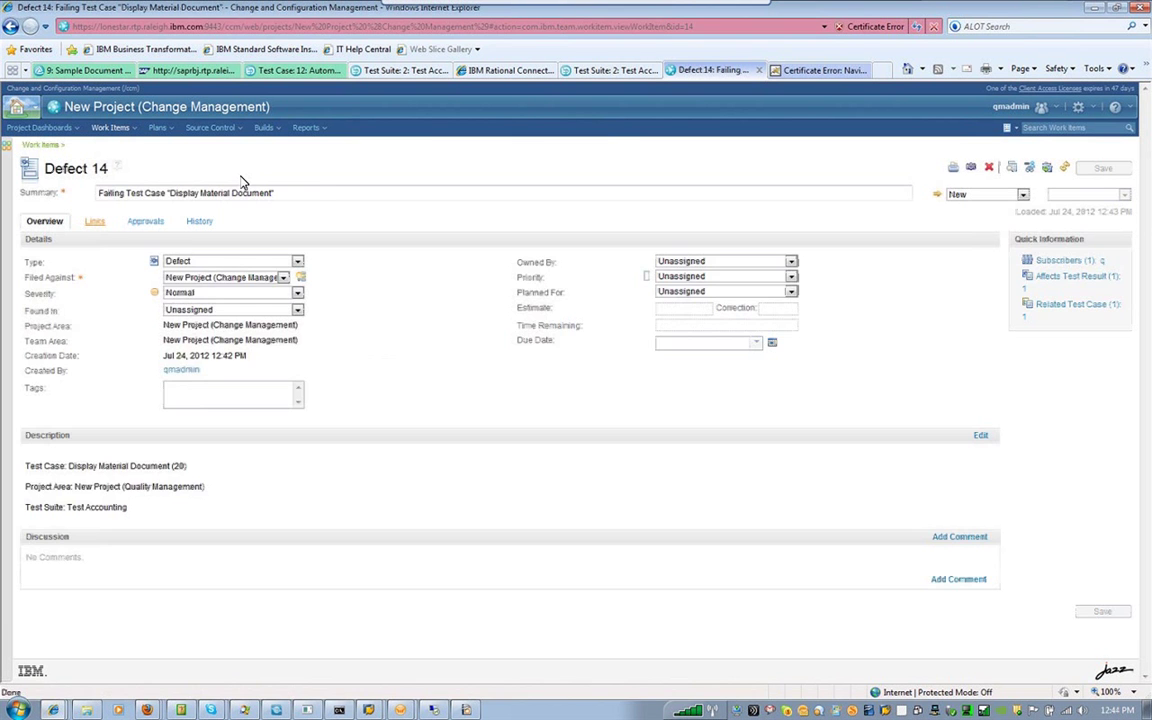
- Add a Related Change Request link on defect 14's Links tab, declining the insecure-content prompt
click(94, 221)
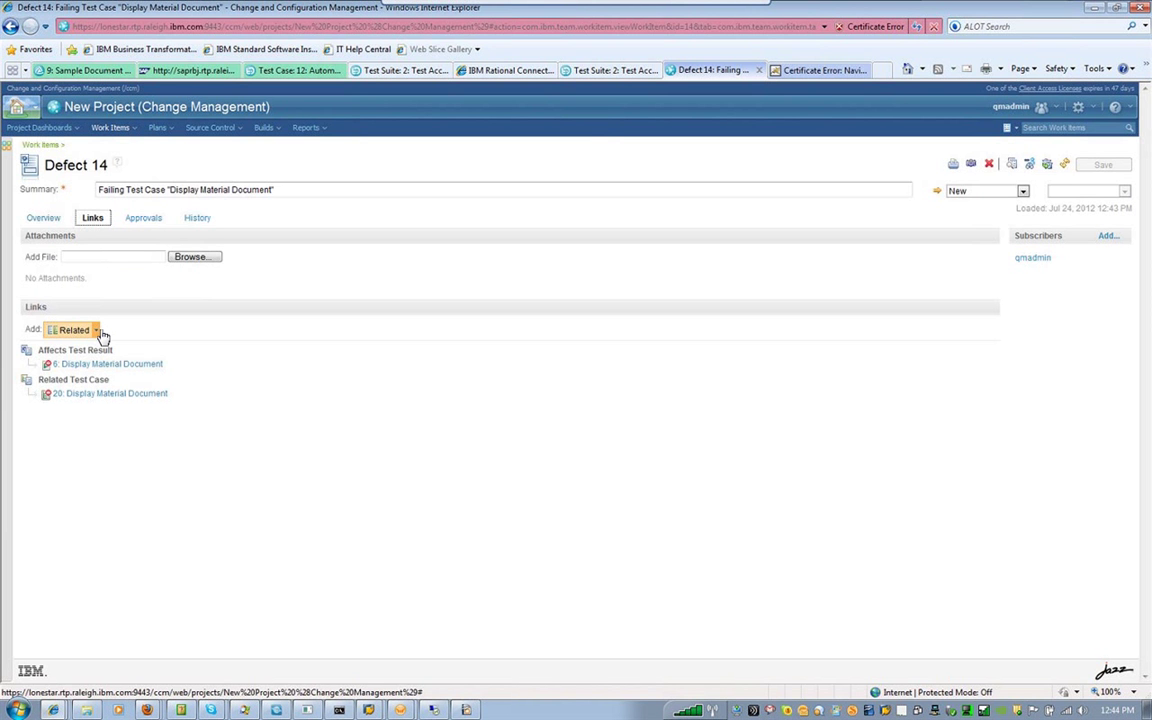
click(101, 334)
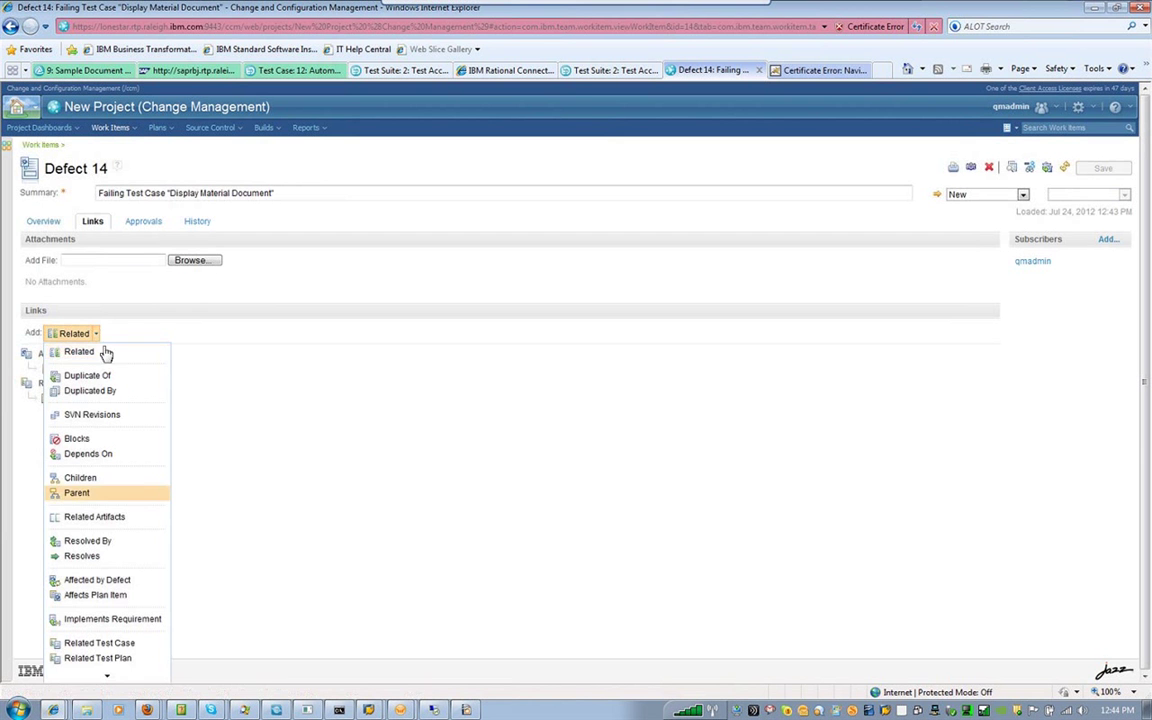
scroll(107, 628, down, 1)
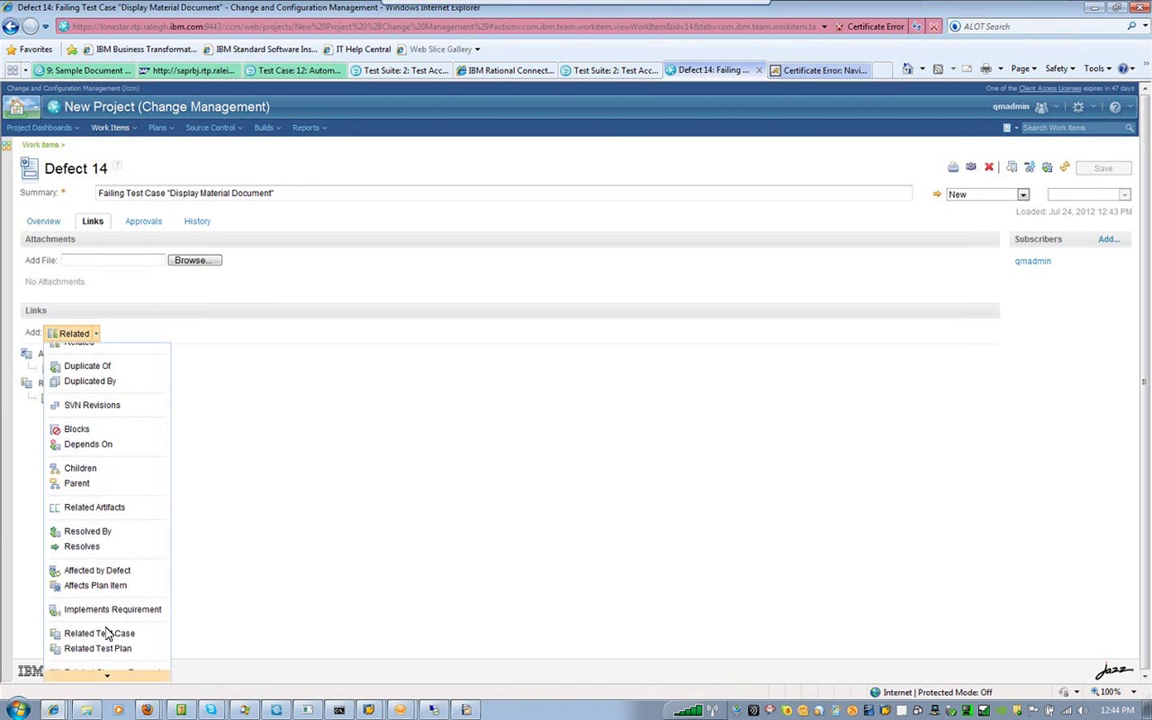
scroll(110, 650, down, 2)
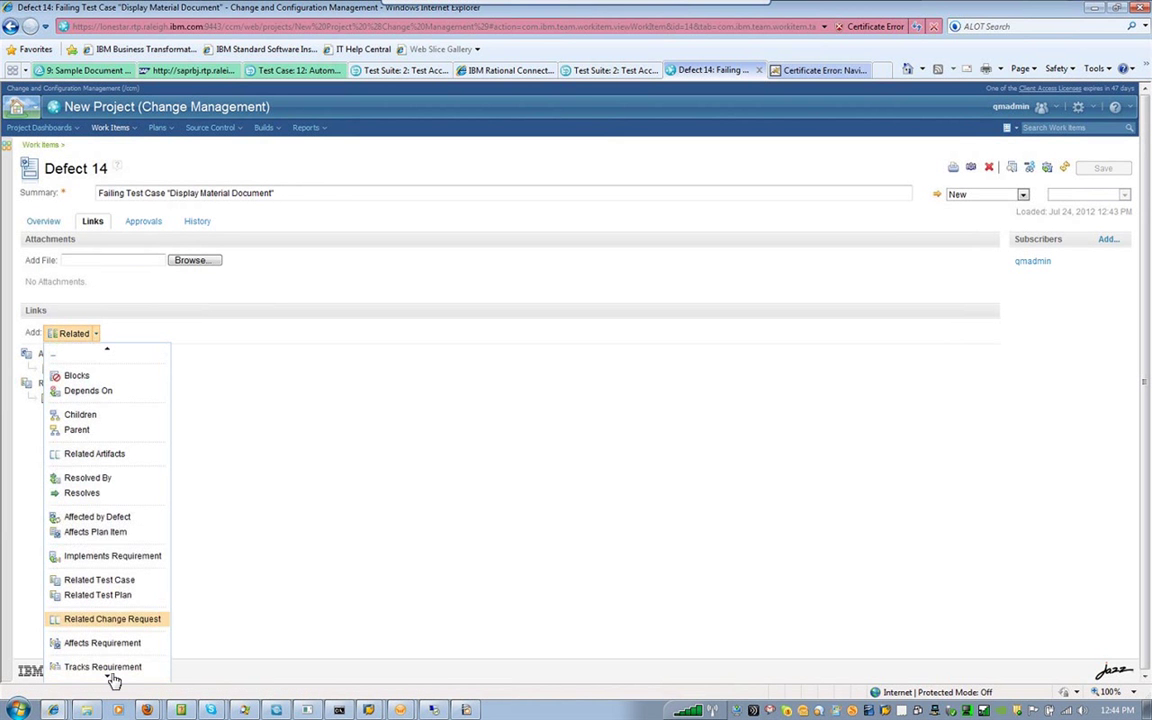
click(117, 620)
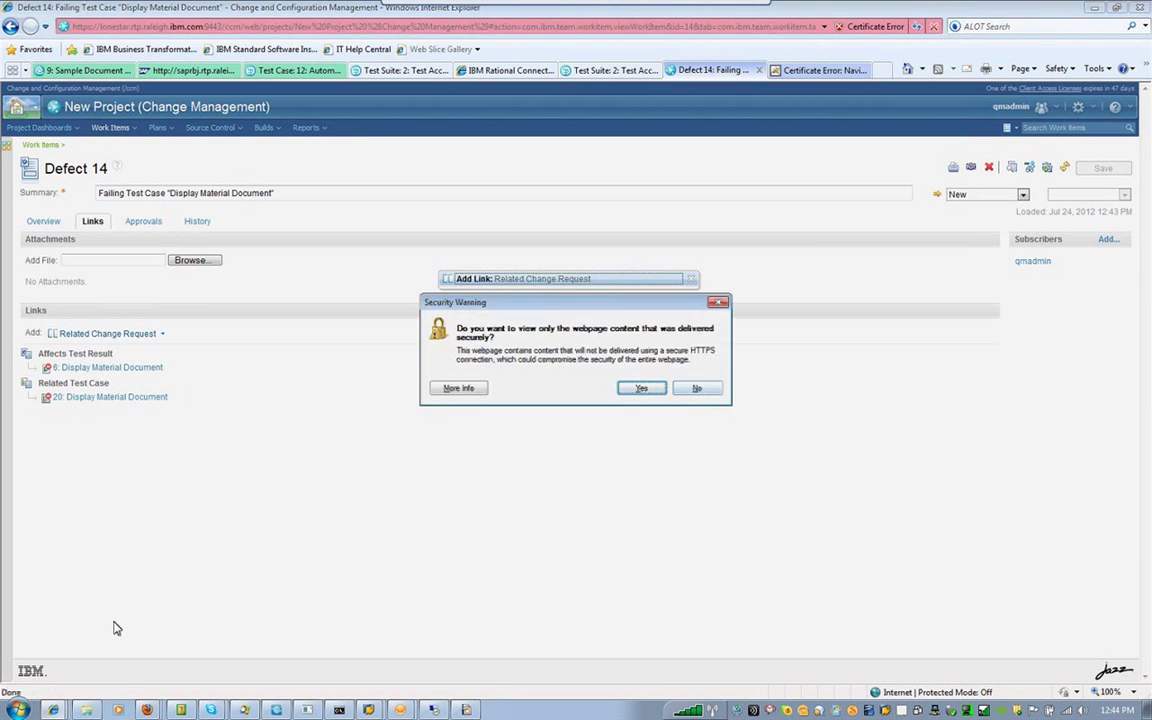
click(697, 388)
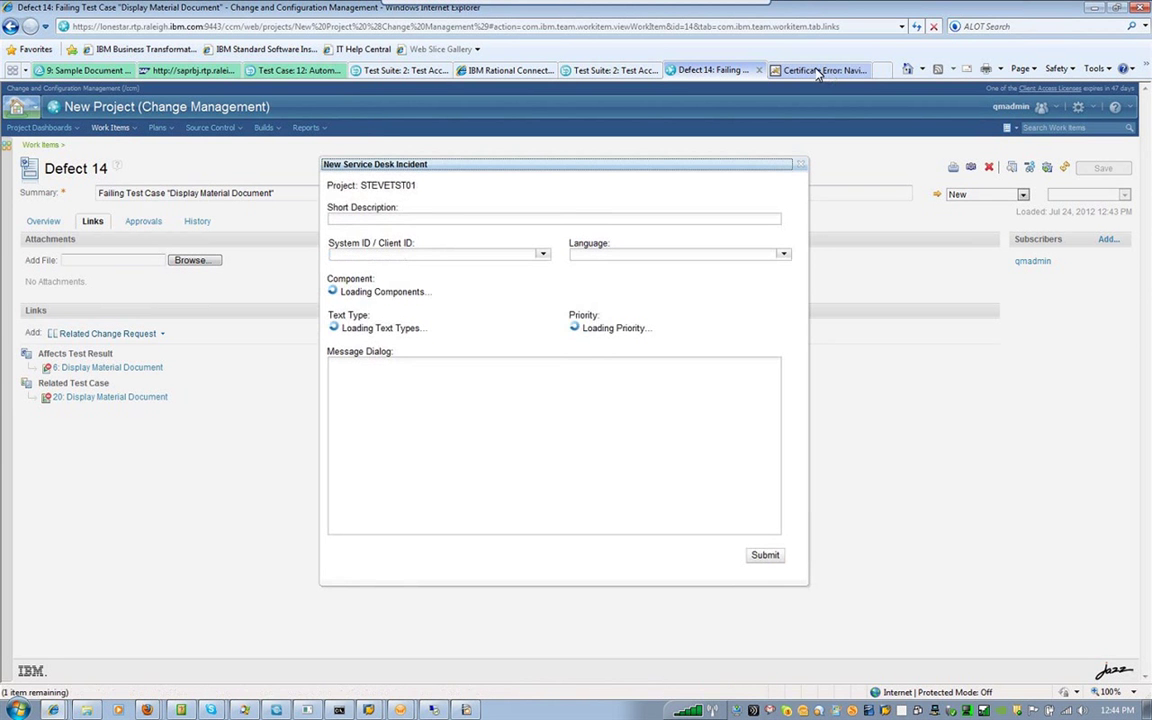
- Enter short description 'Failed Display Material Document' for system RB1:000, English, component Configuration / Personalization
text(Faile )
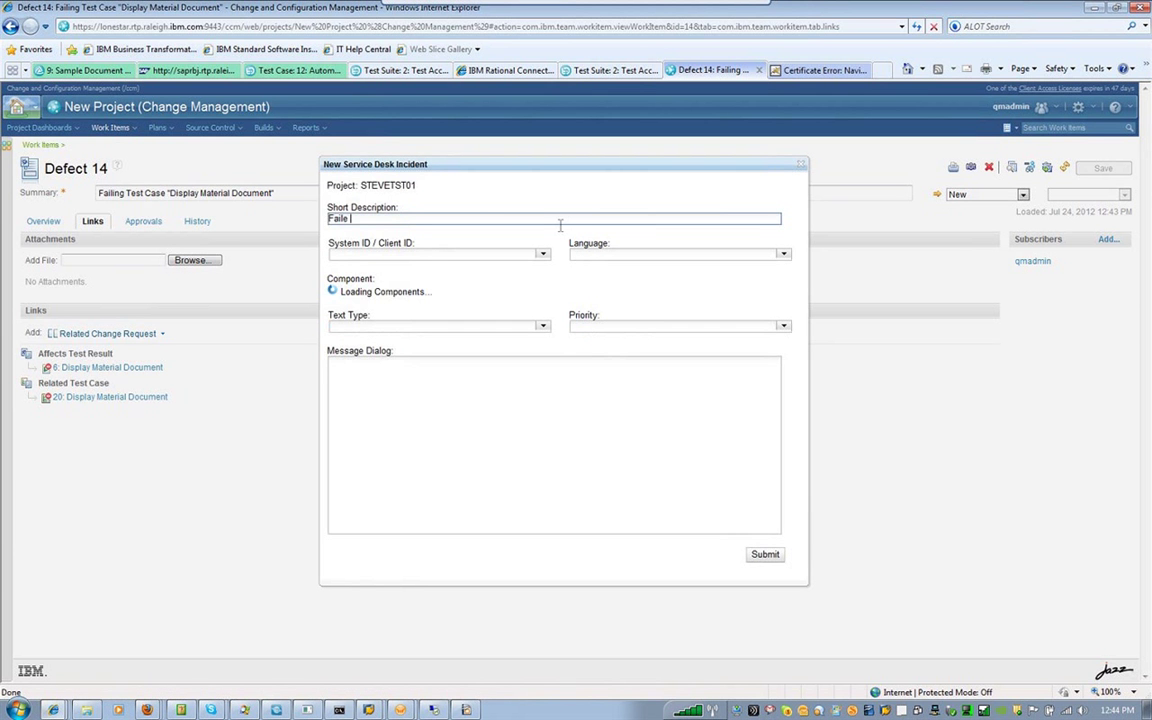
text(d "Display M)
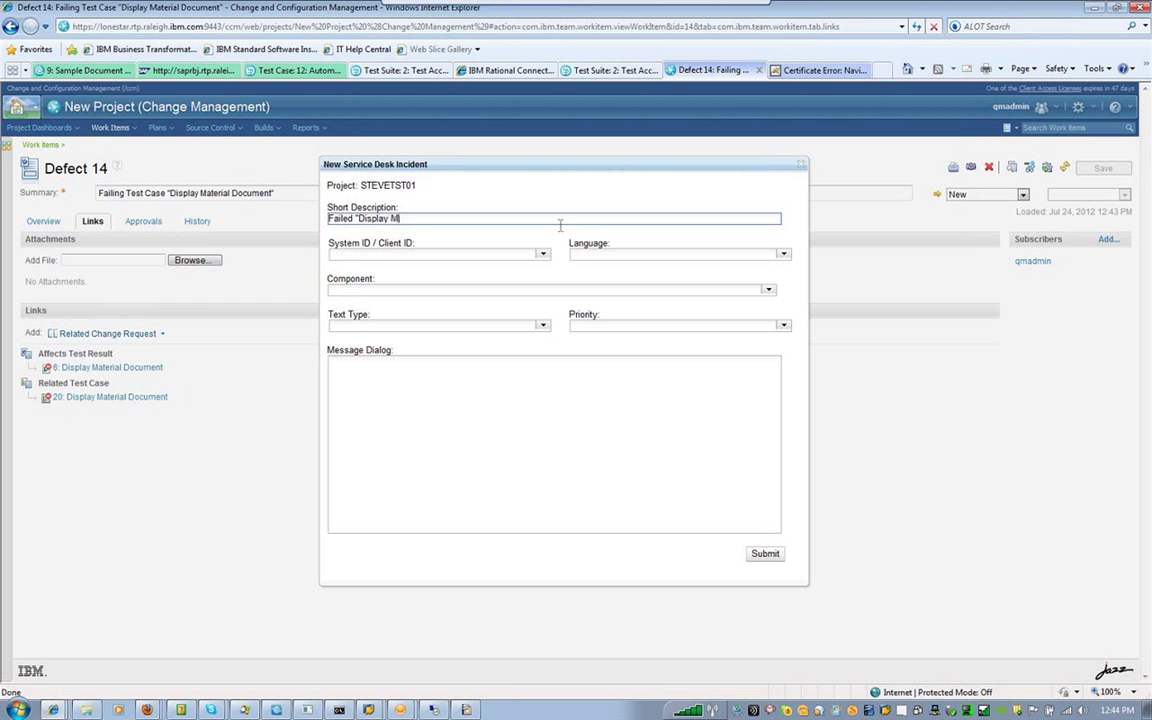
text(aterial Document")
click(543, 254)
click(538, 267)
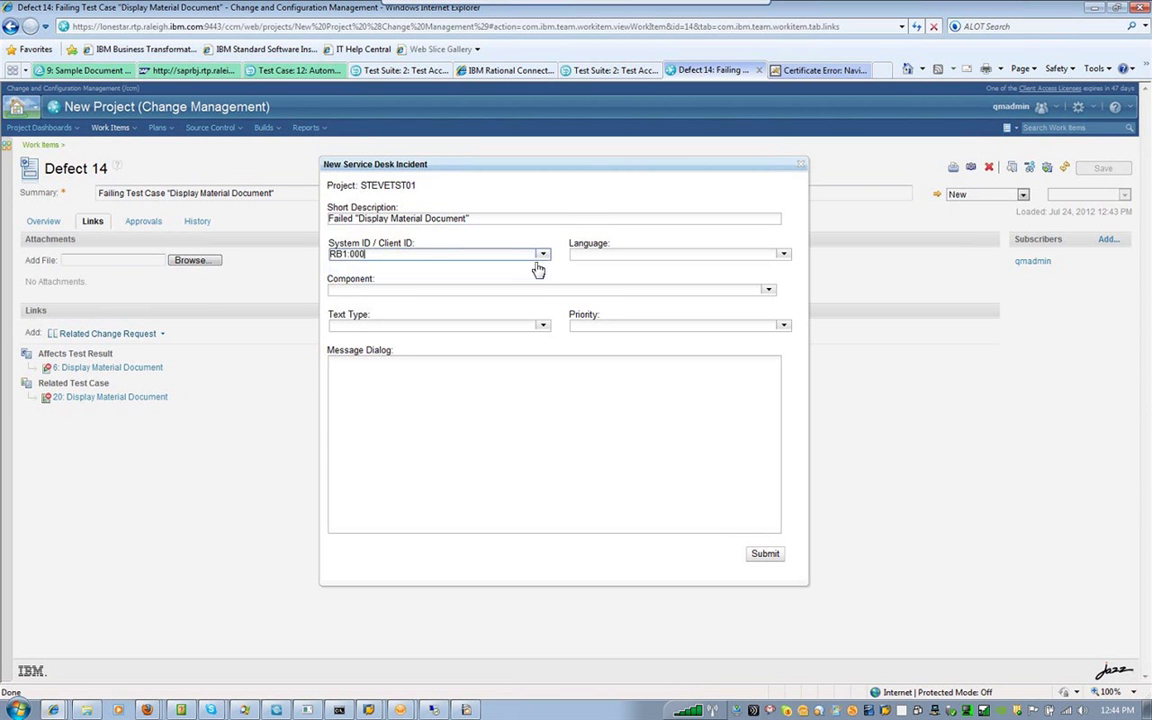
click(785, 255)
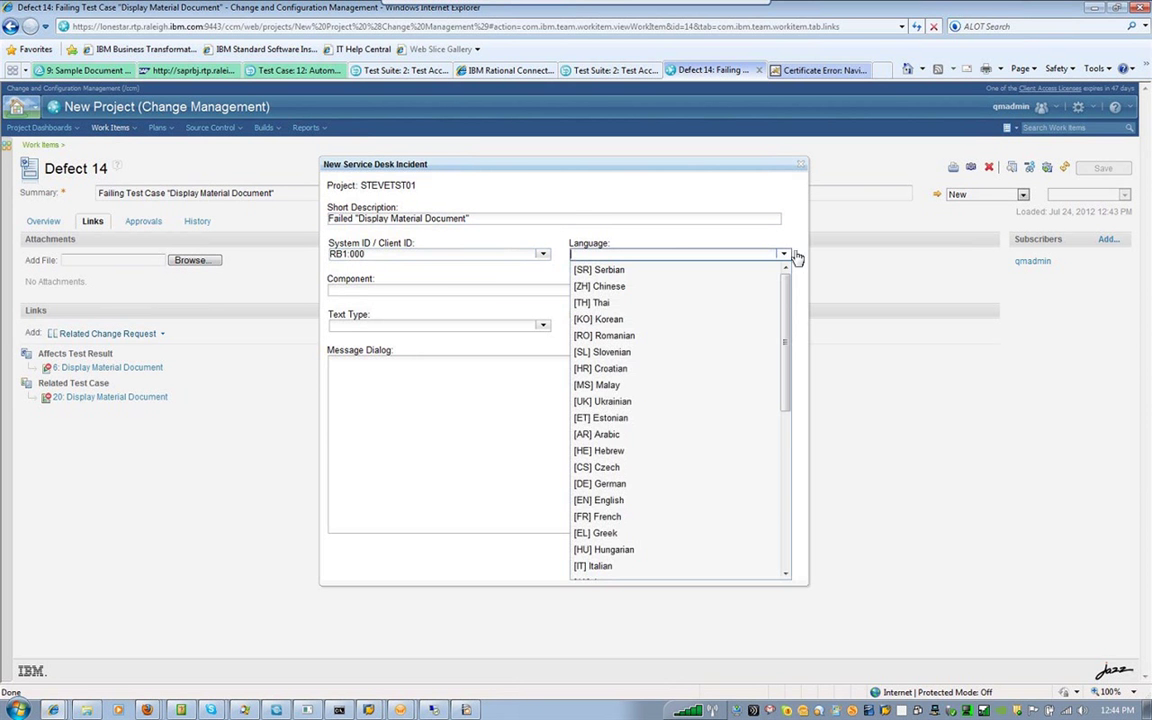
click(630, 501)
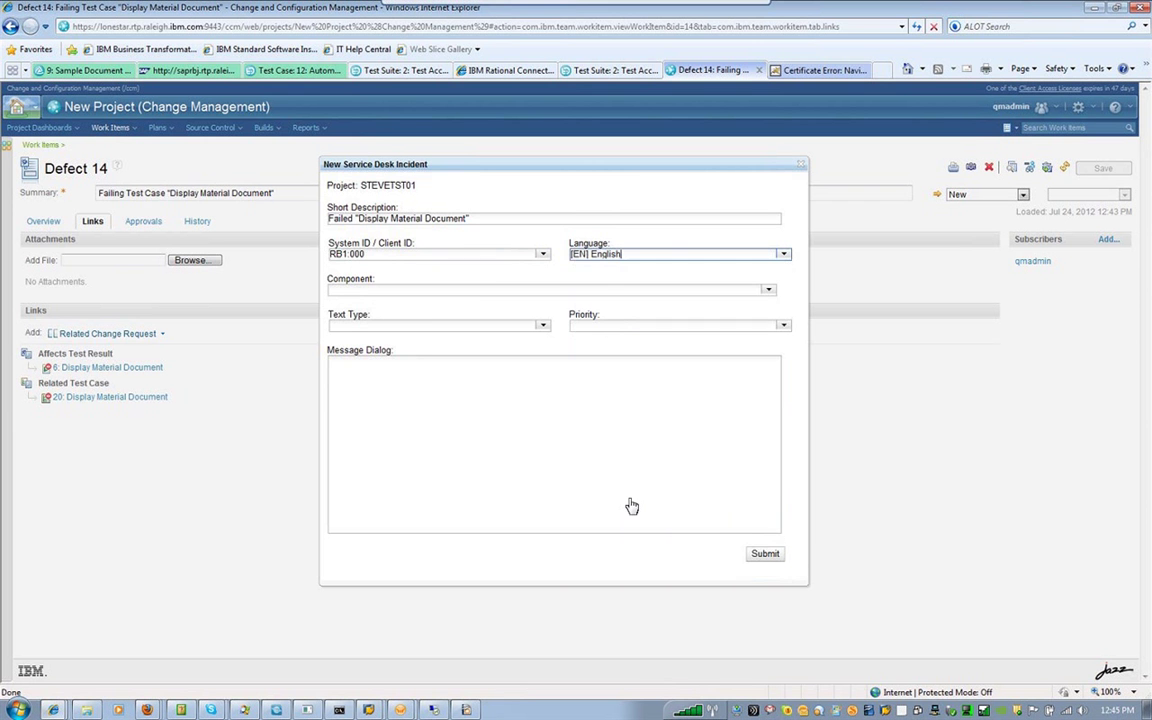
click(768, 290)
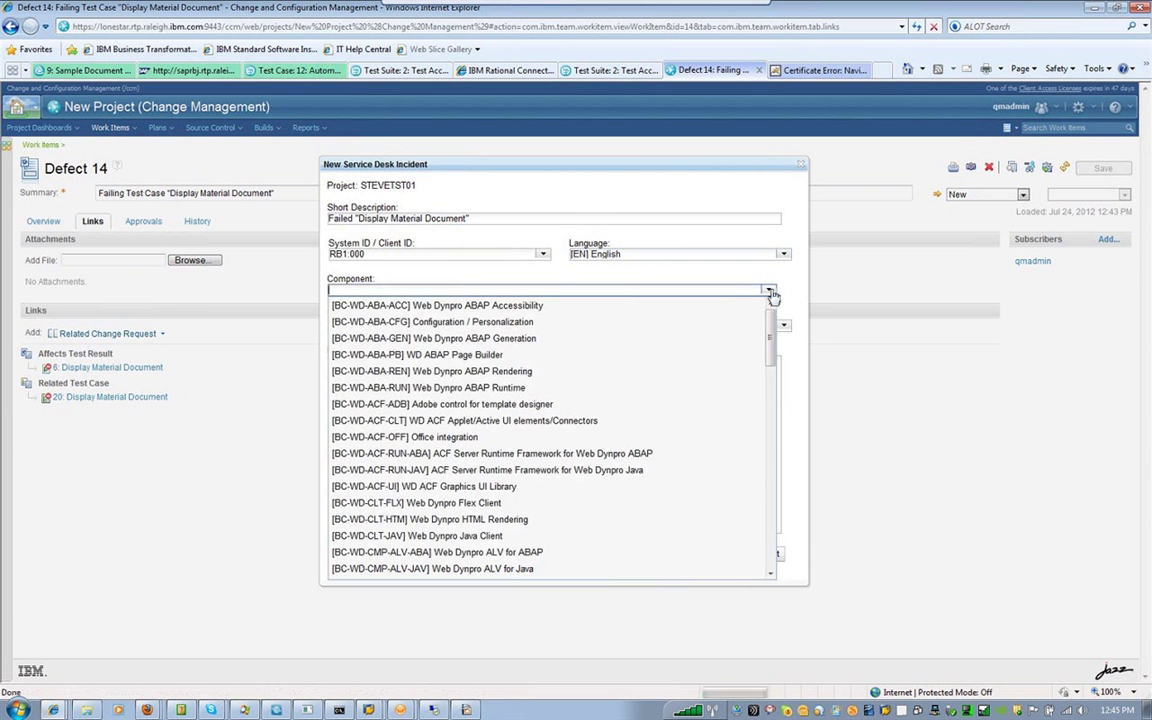
click(460, 322)
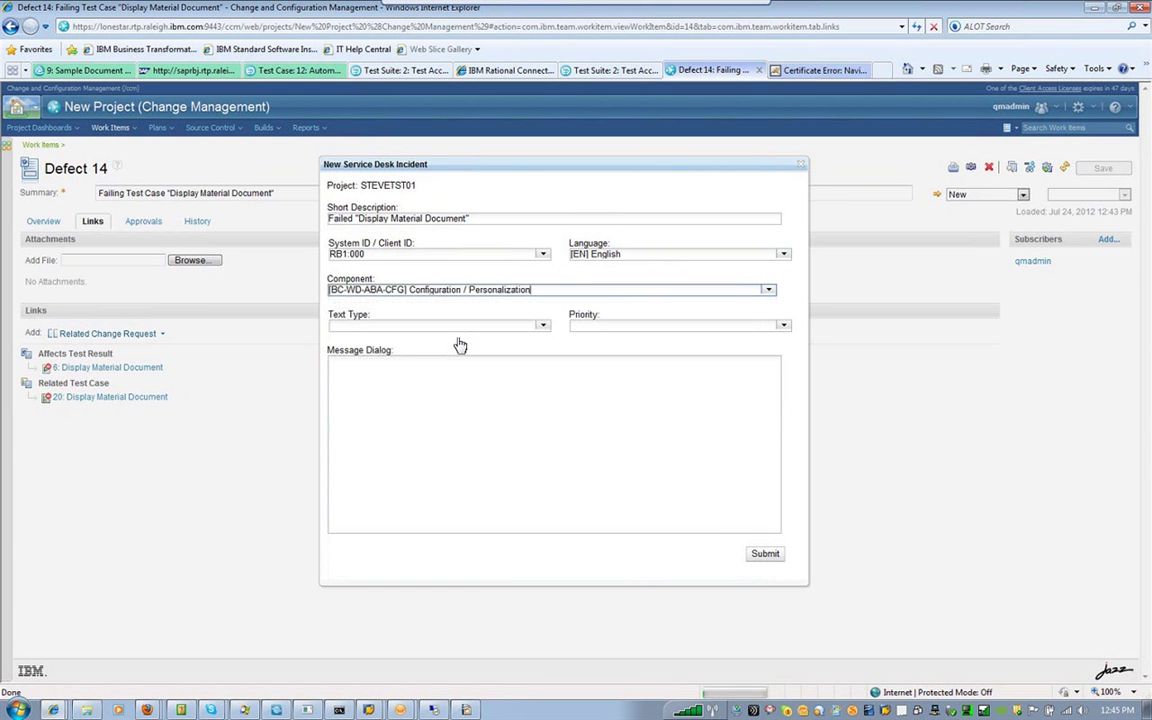
- Choose the Description text type and set the incident priority to High
click(543, 326)
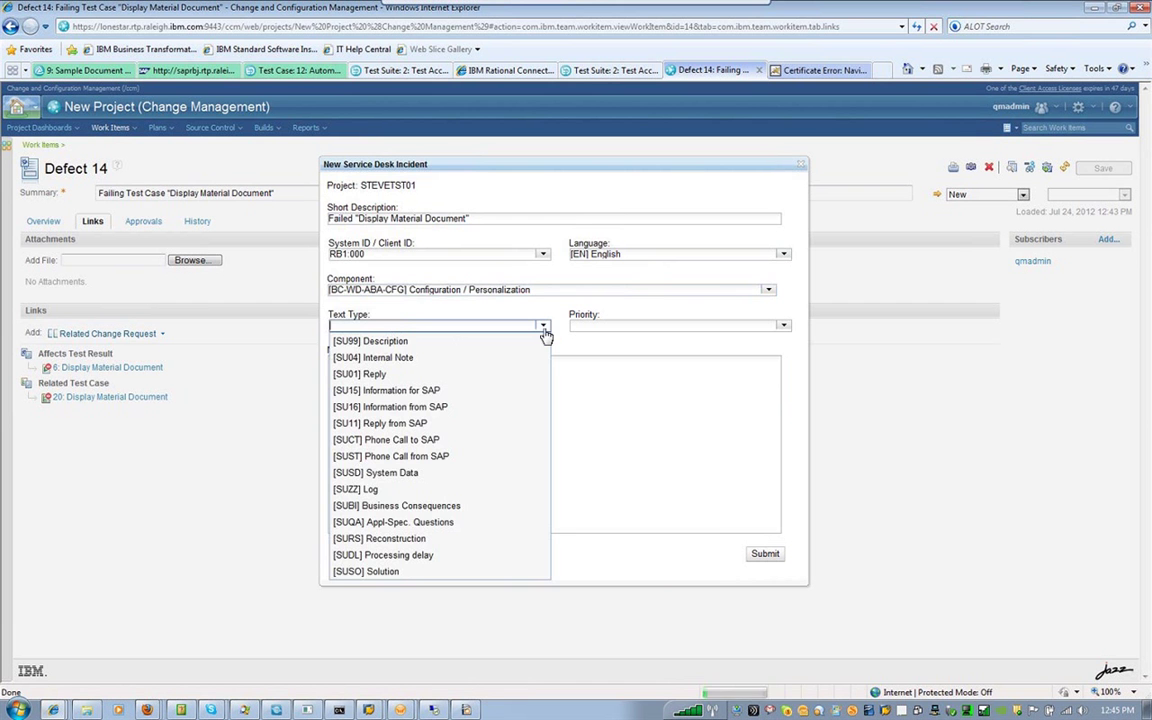
click(415, 341)
click(783, 328)
click(783, 328)
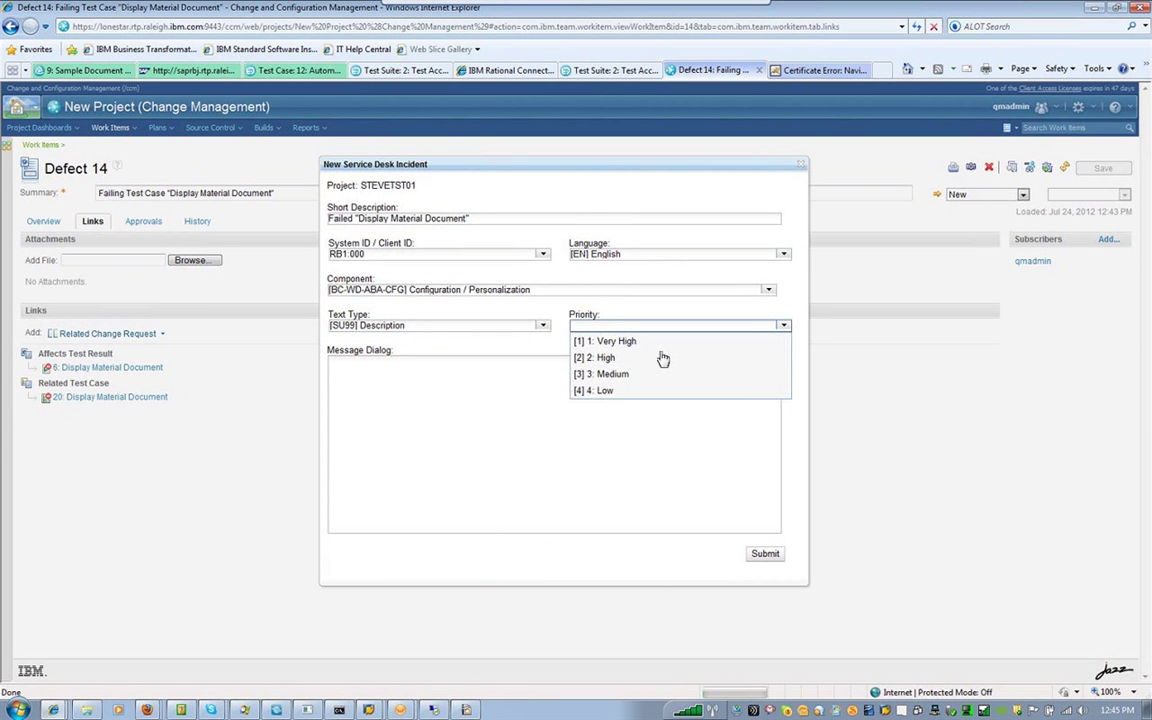
click(618, 358)
- Write the message 'Perhaps the transaction was mis-specified.' and submit the incident
click(617, 365)
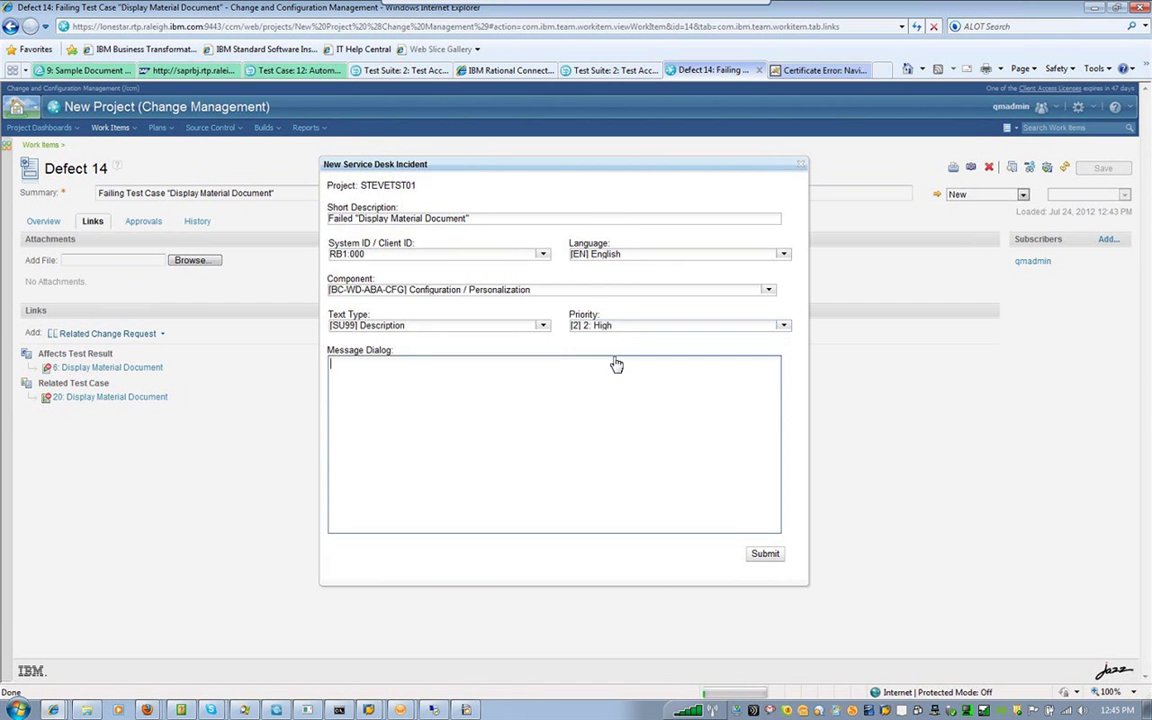
text(Perh)
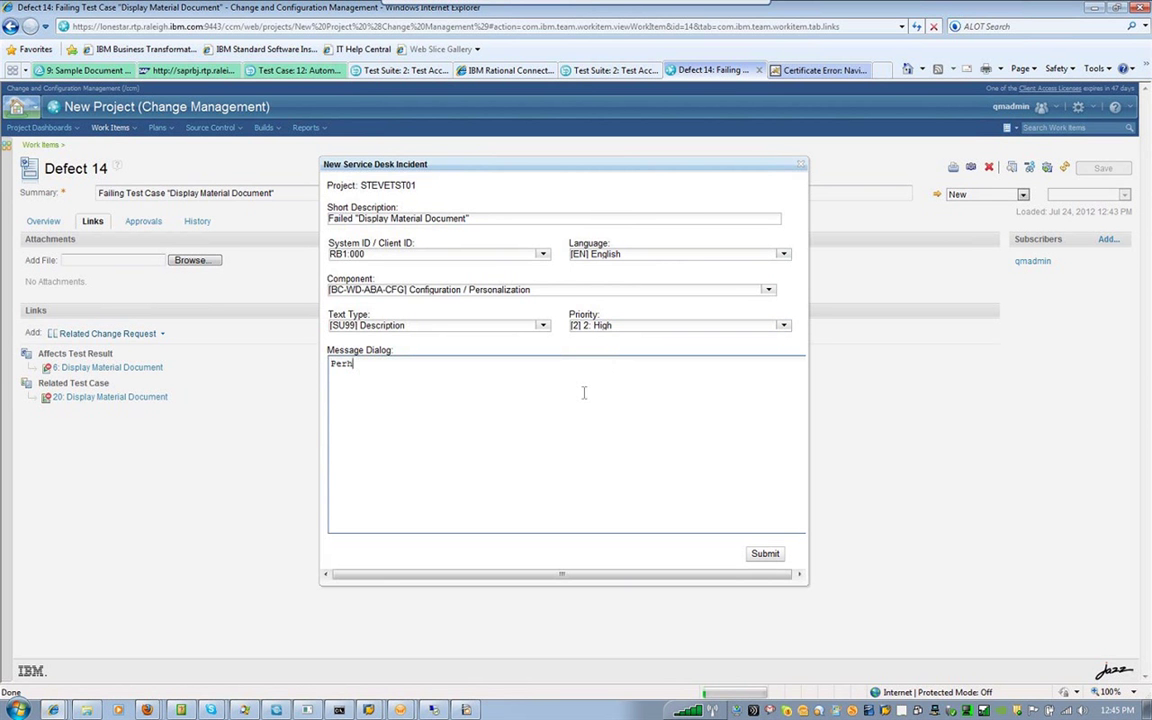
text(aps the transaction was mis-specified.)
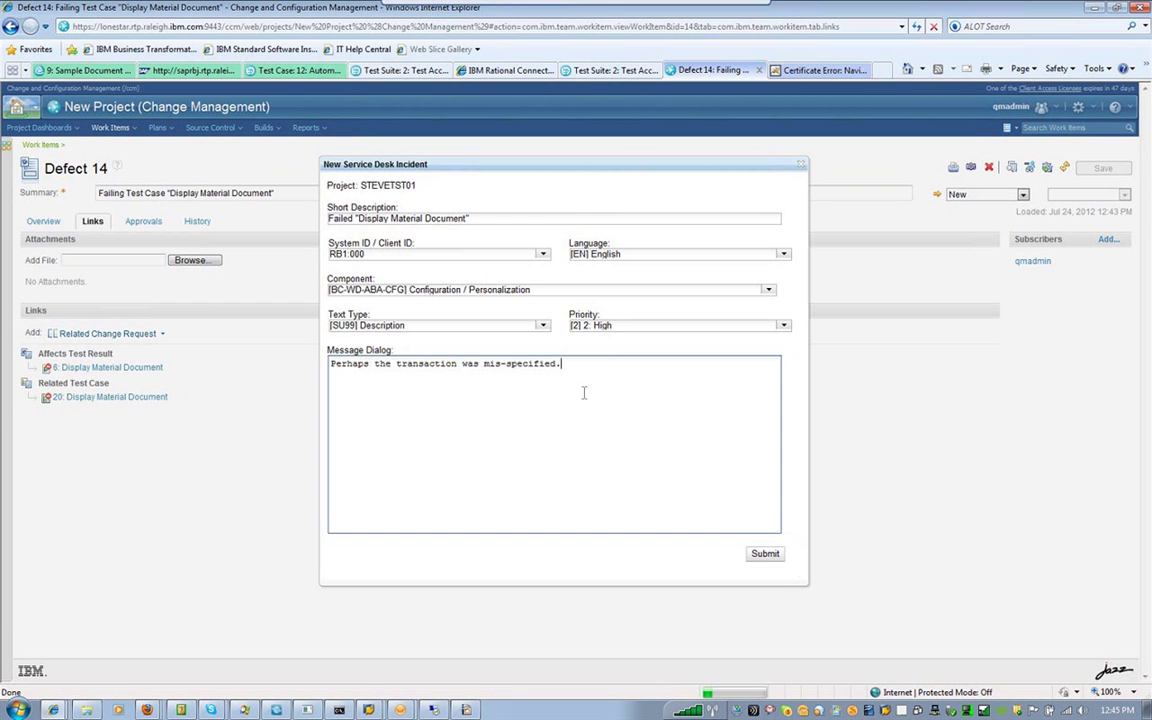
click(757, 555)
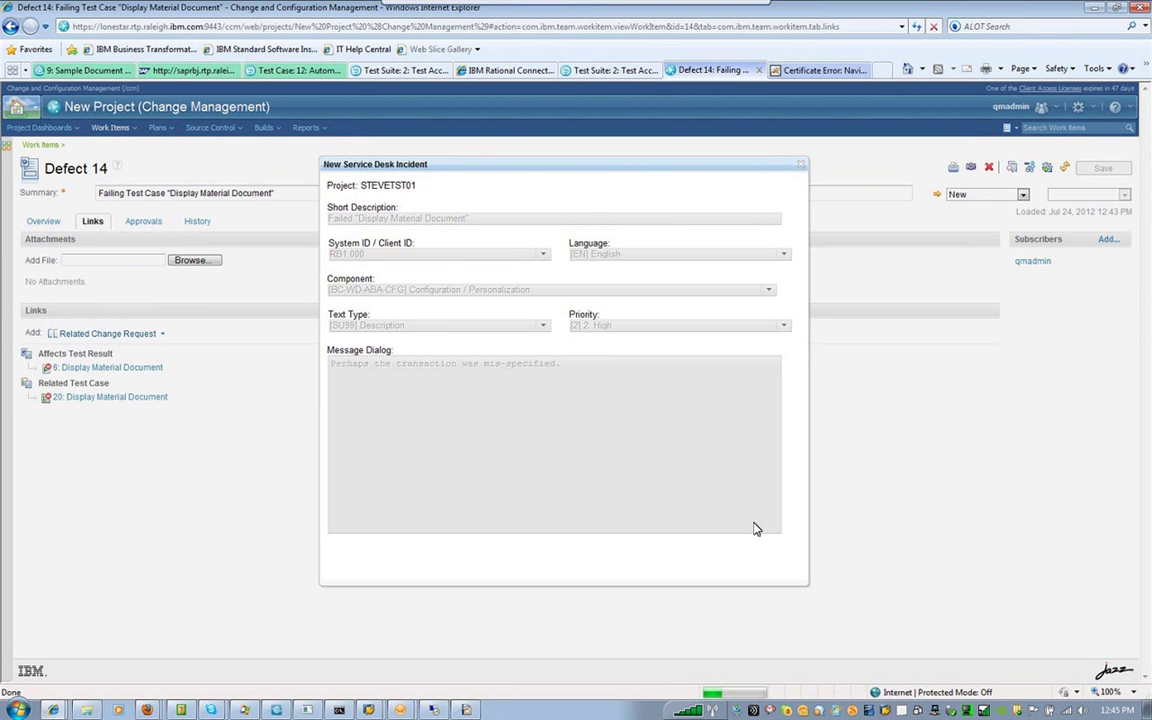
drag(703, 188, 698, 175)
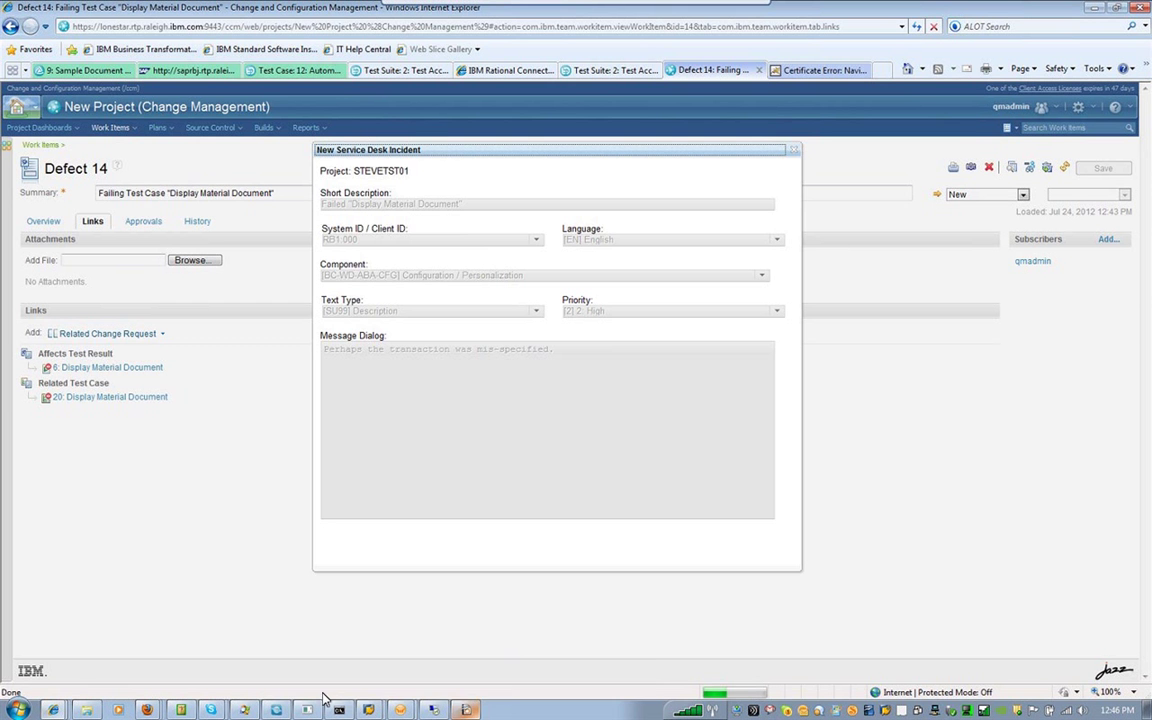
mouse_move(468, 709)
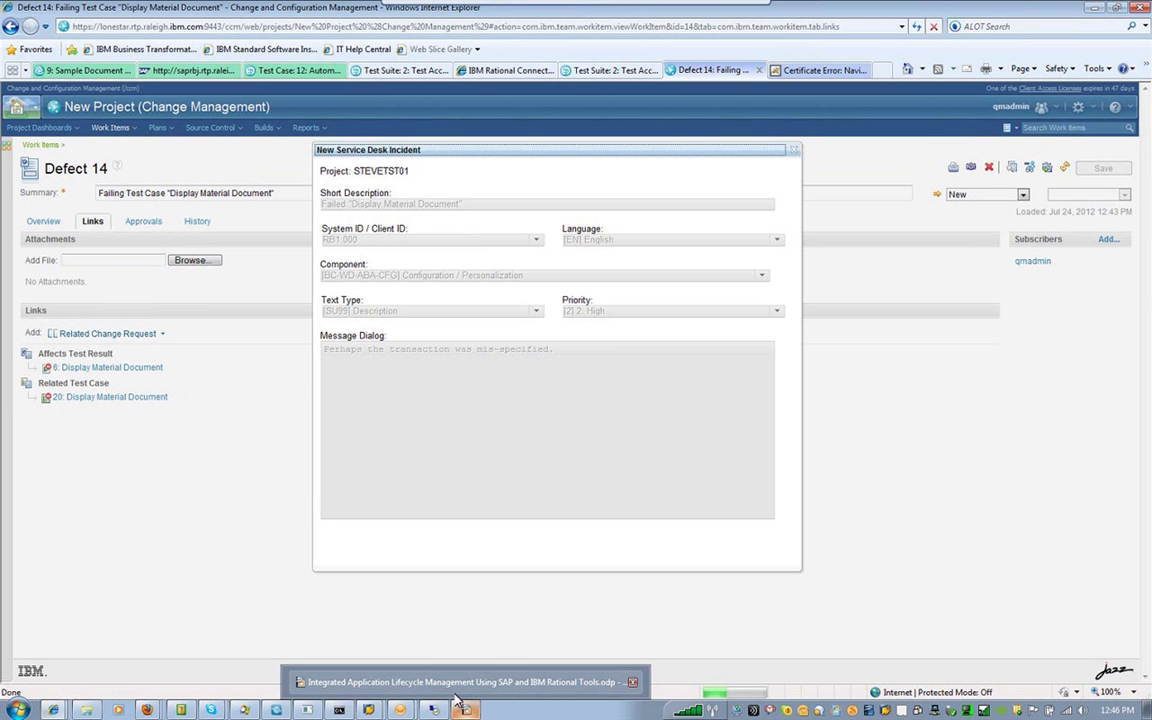
- Bring the Impress deck forward and run the slide show from the slide 11 architecture diagram
click(456, 698)
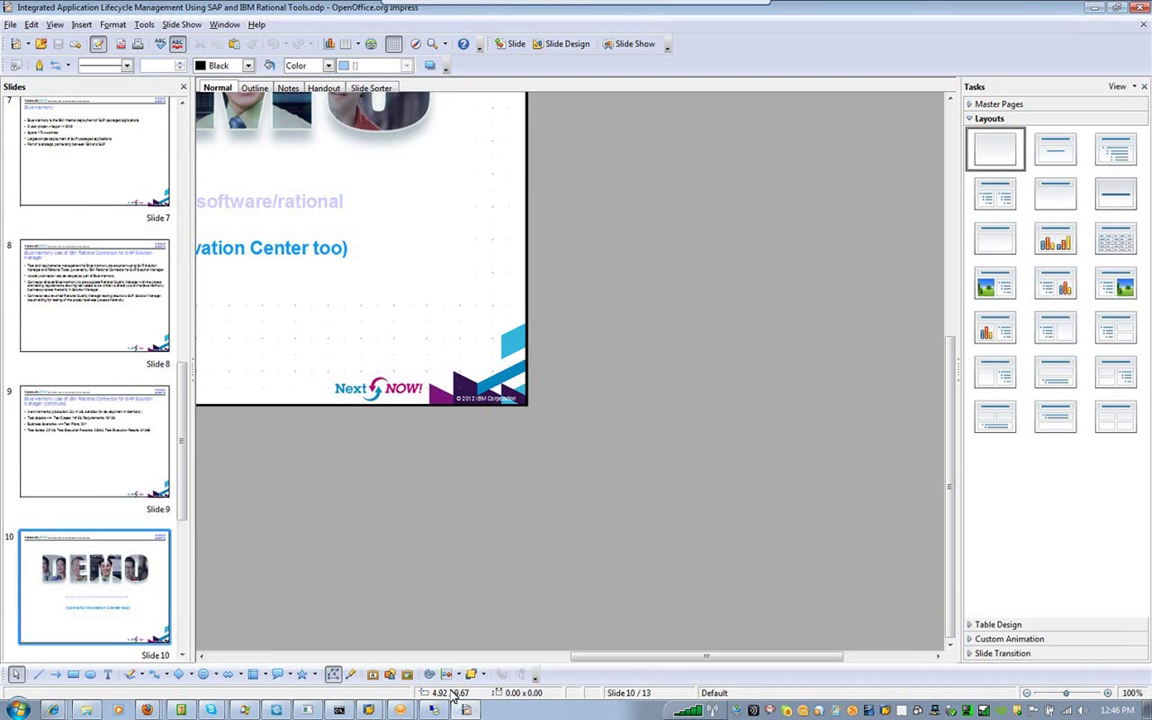
scroll(183, 615, down, 5)
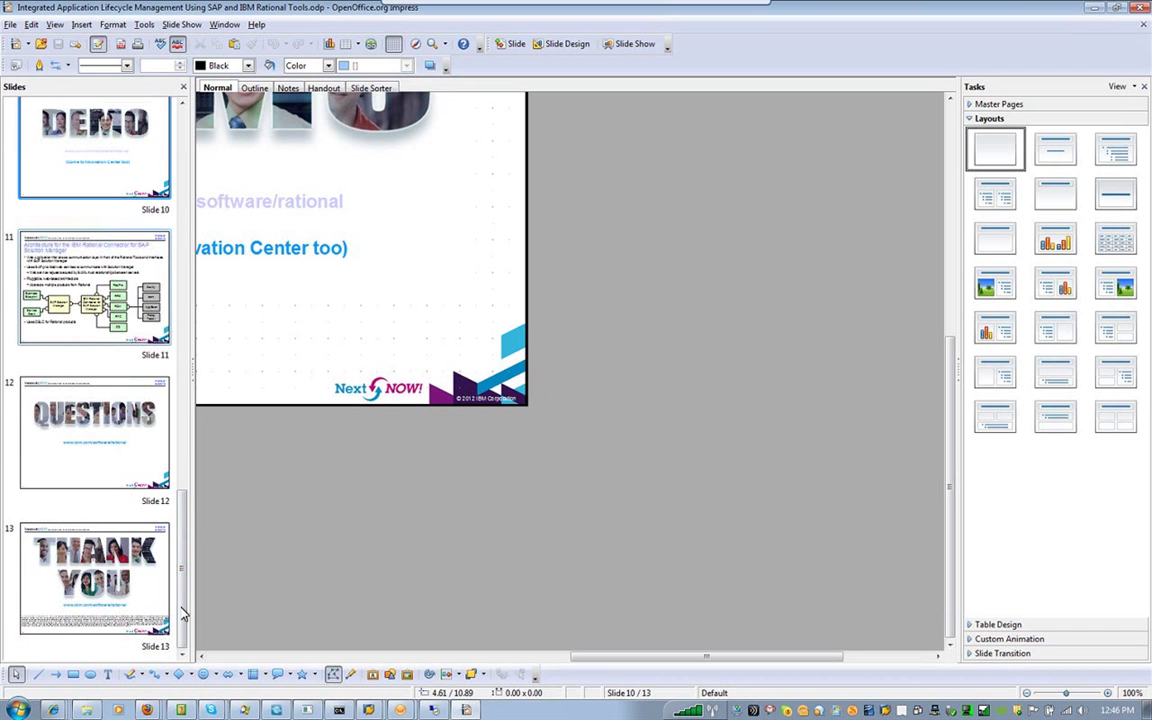
click(113, 325)
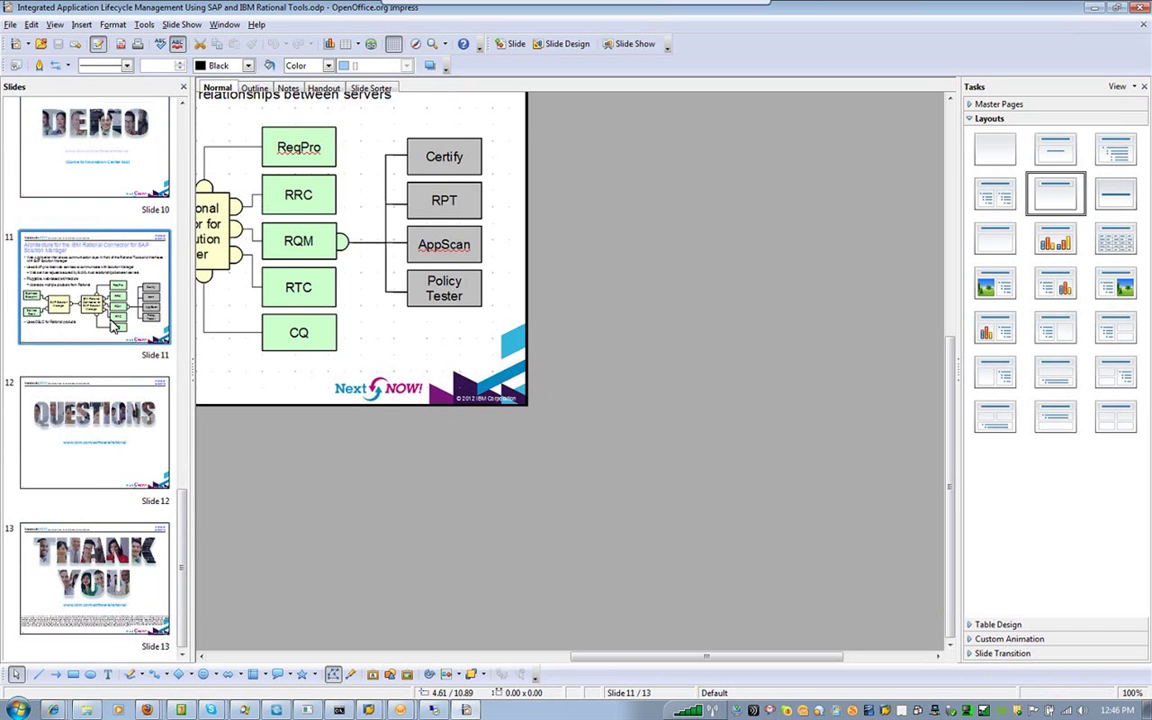
key(F5)
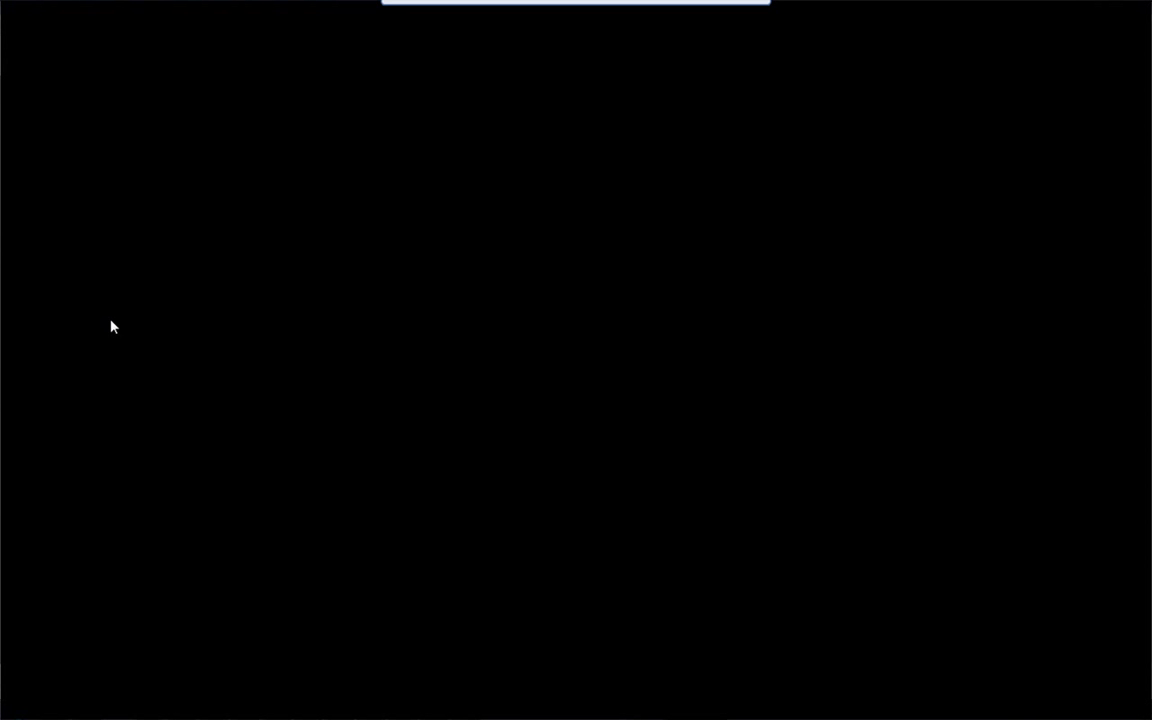
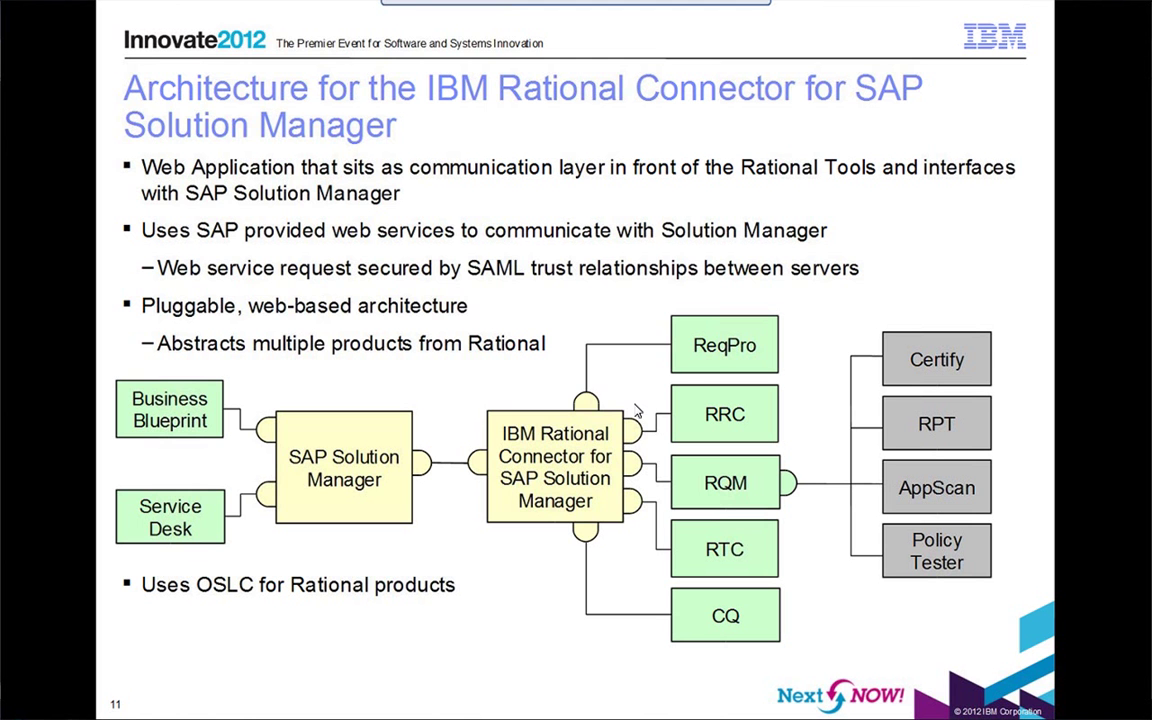
- Bring the Firefox SmartCloud Meetings window forward and show its Chat panel instead of participants
key(alt+Tab)
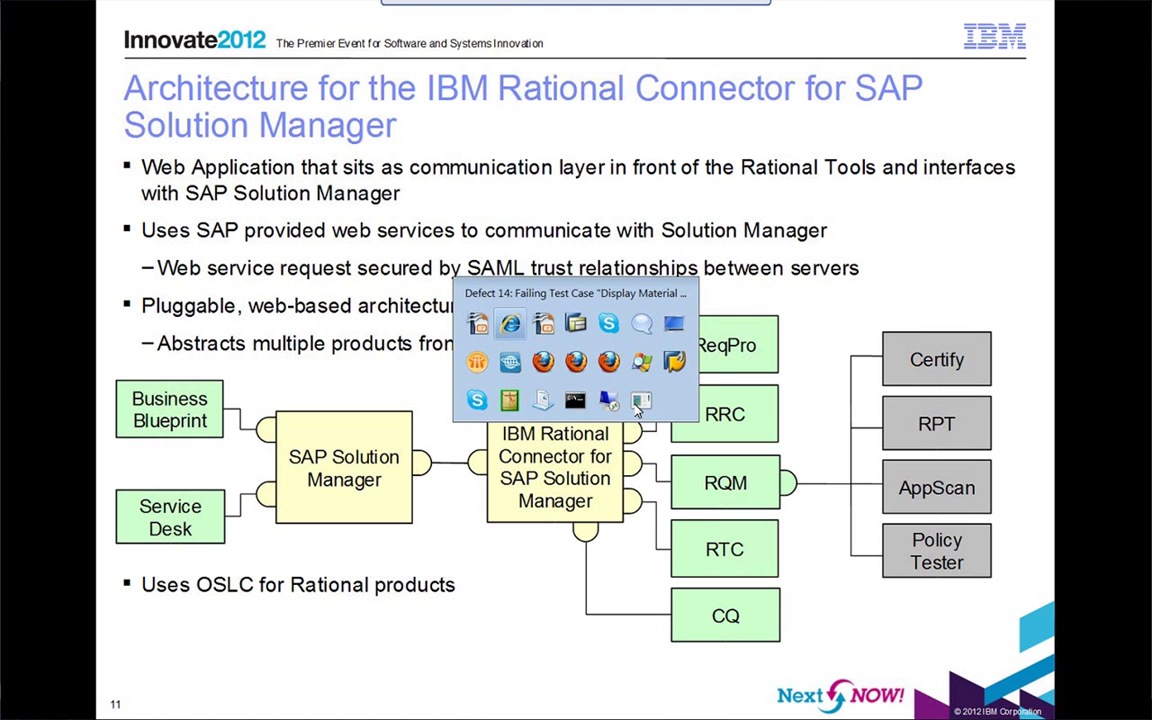
key(Tab)
key(Tab)
key(Tab)
key(Tab)
key(Tab)
key(Tab)
key(Tab)
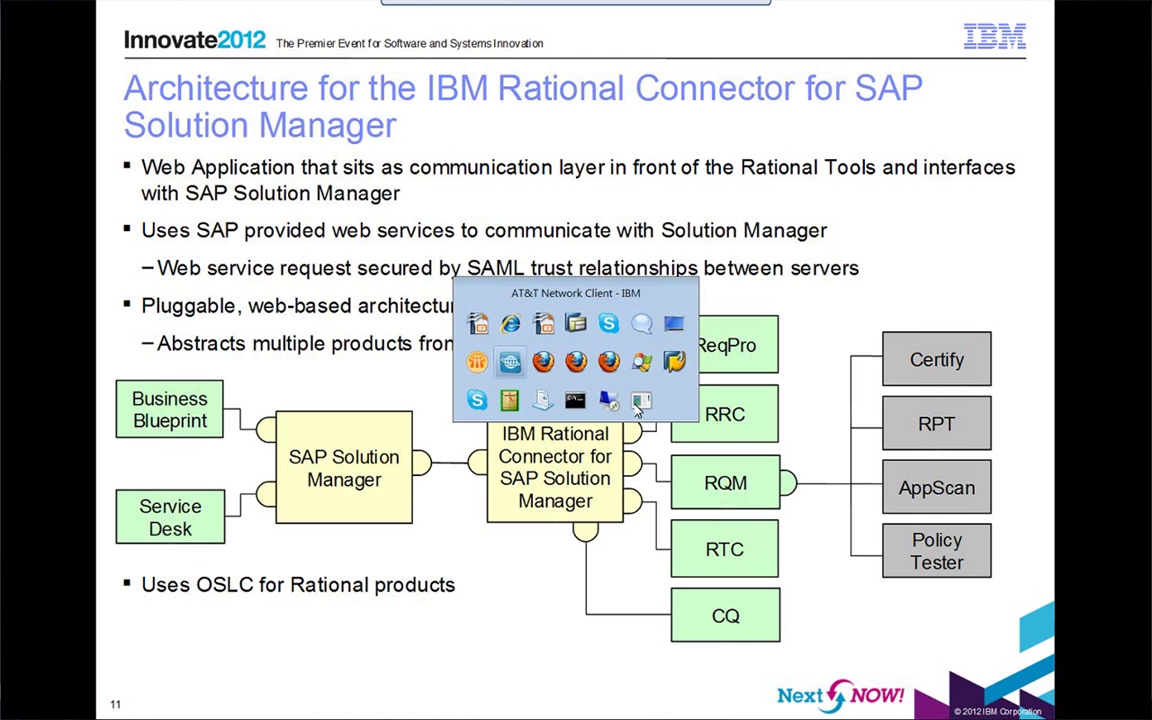
key(Tab)
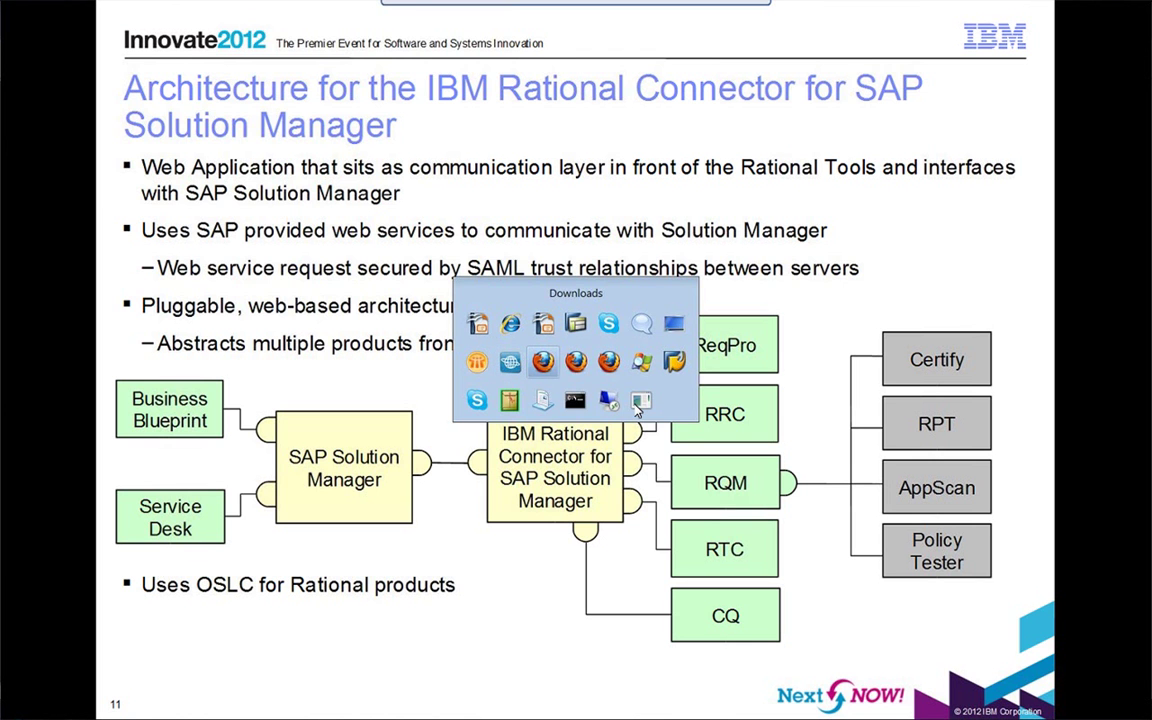
click(638, 404)
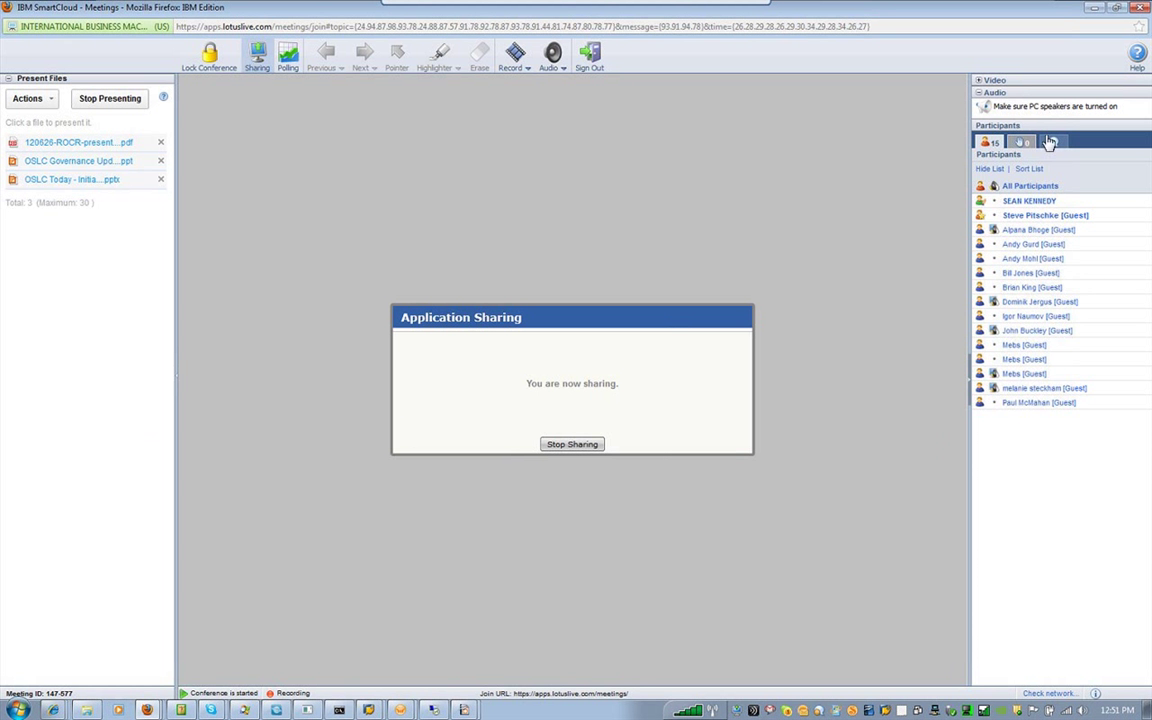
click(1049, 143)
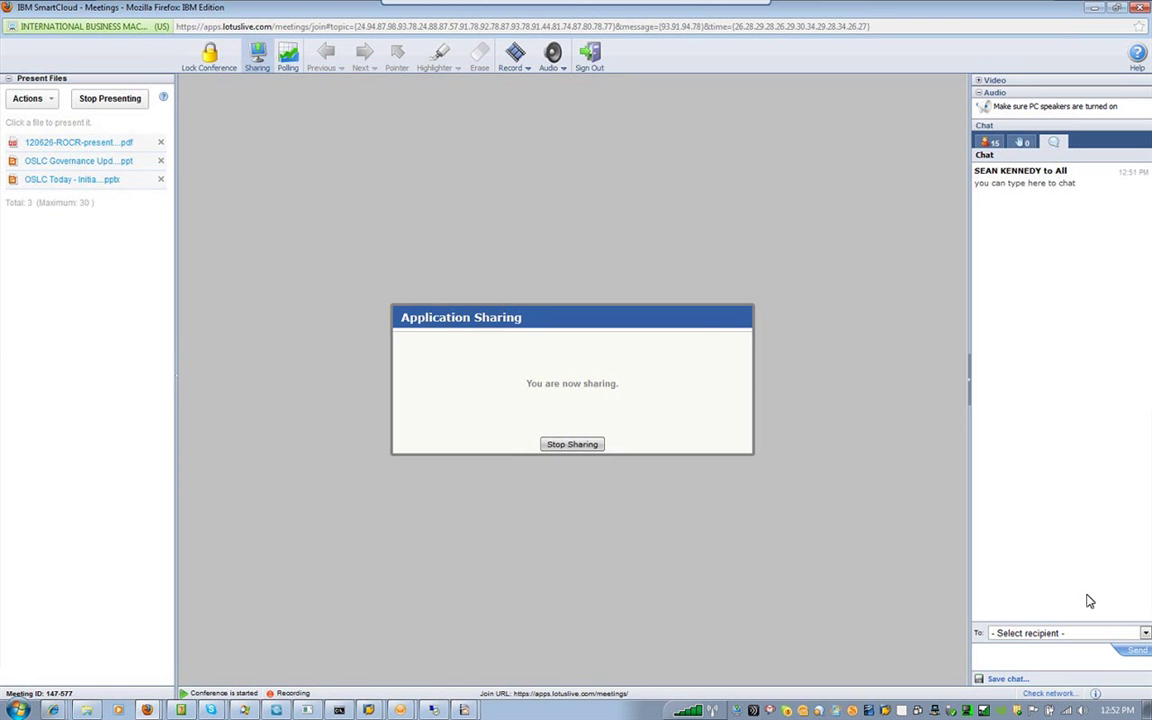
- Switch to the Defect 14 work item window, then open the remote desktop session
key(alt+Tab)
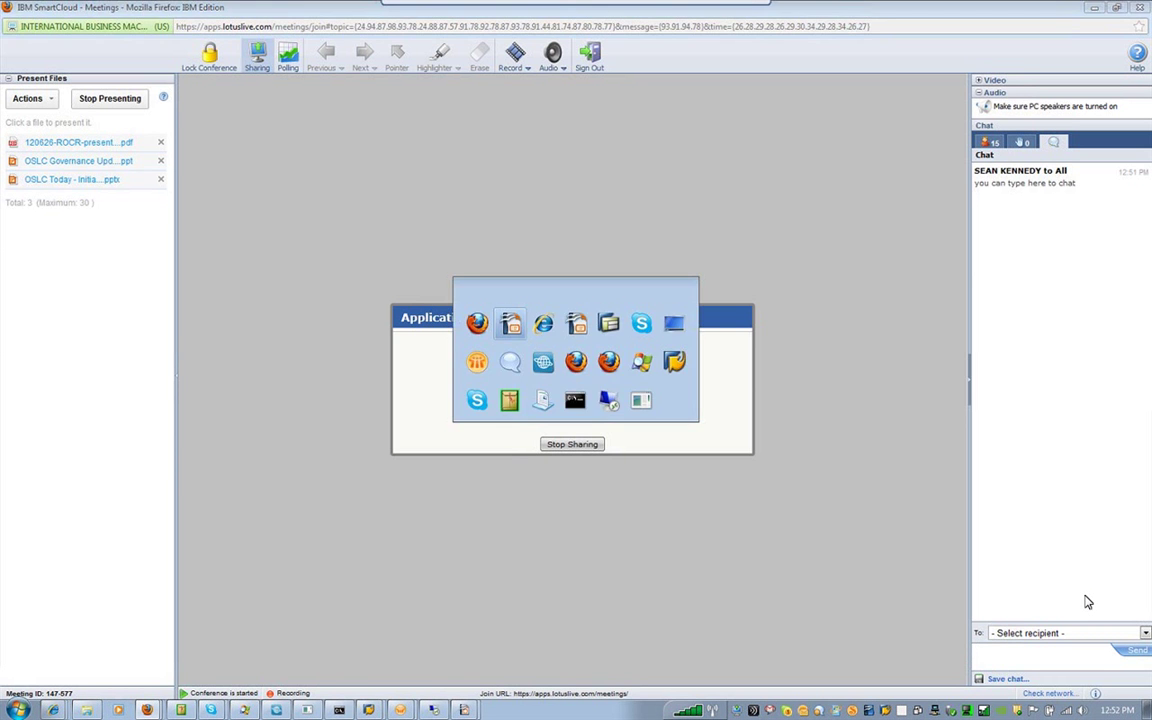
key(alt+Tab)
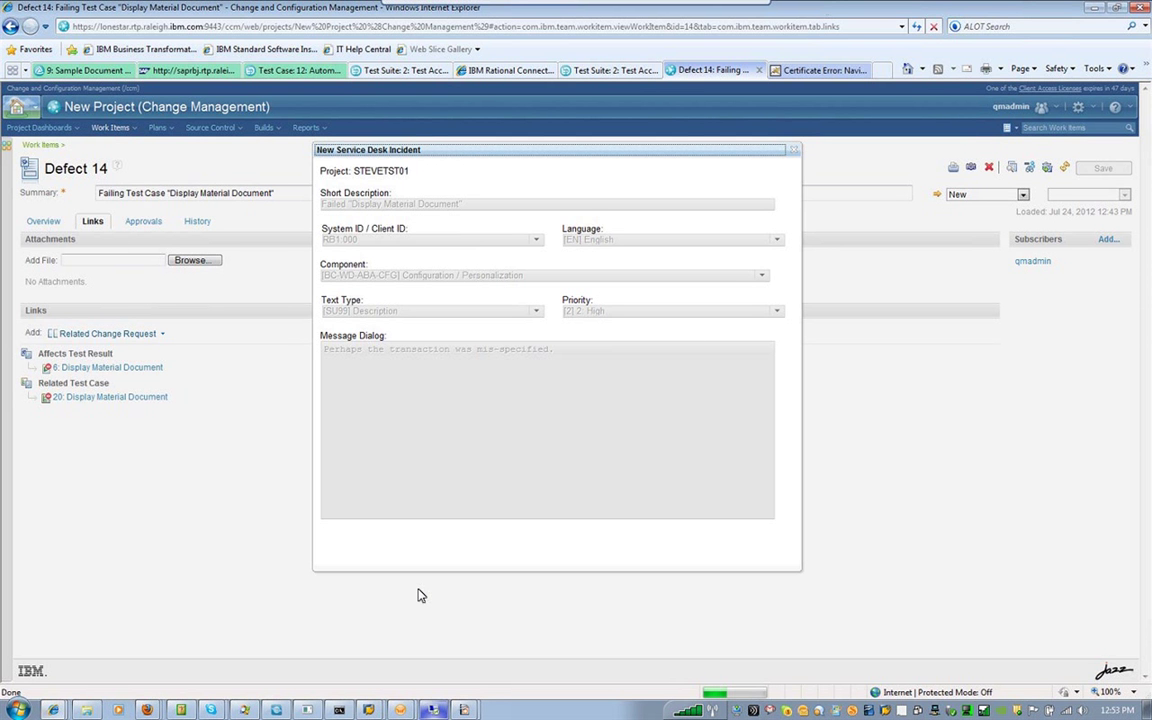
click(433, 710)
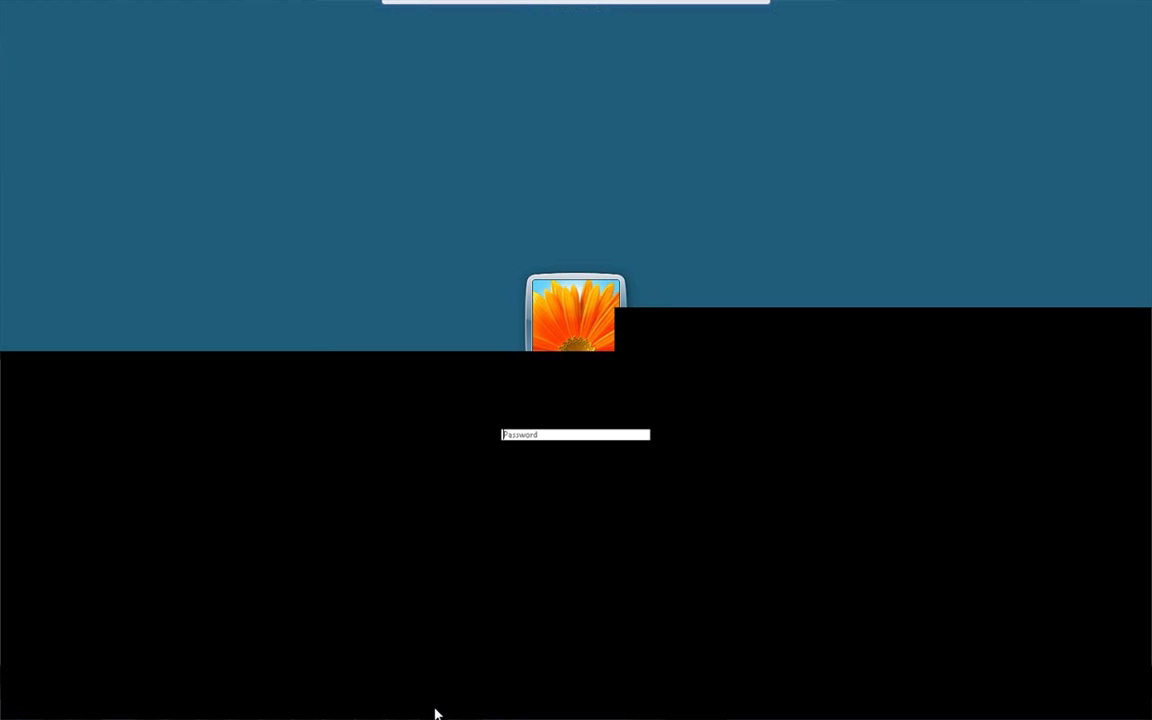
- Enter the account password, correcting a mistyped entry, to unlock the remote Windows 7 session
text(***)
key(BackSpace)
key(BackSpace)
key(BackSpace)
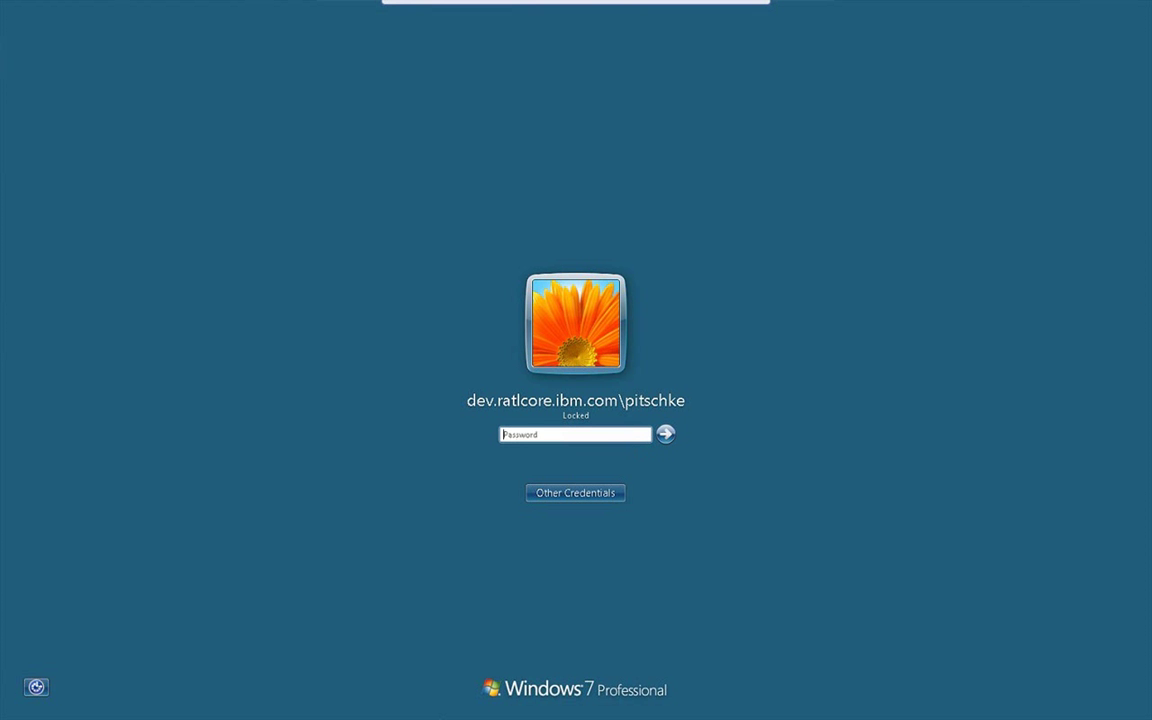
text(*******)
key(Return)
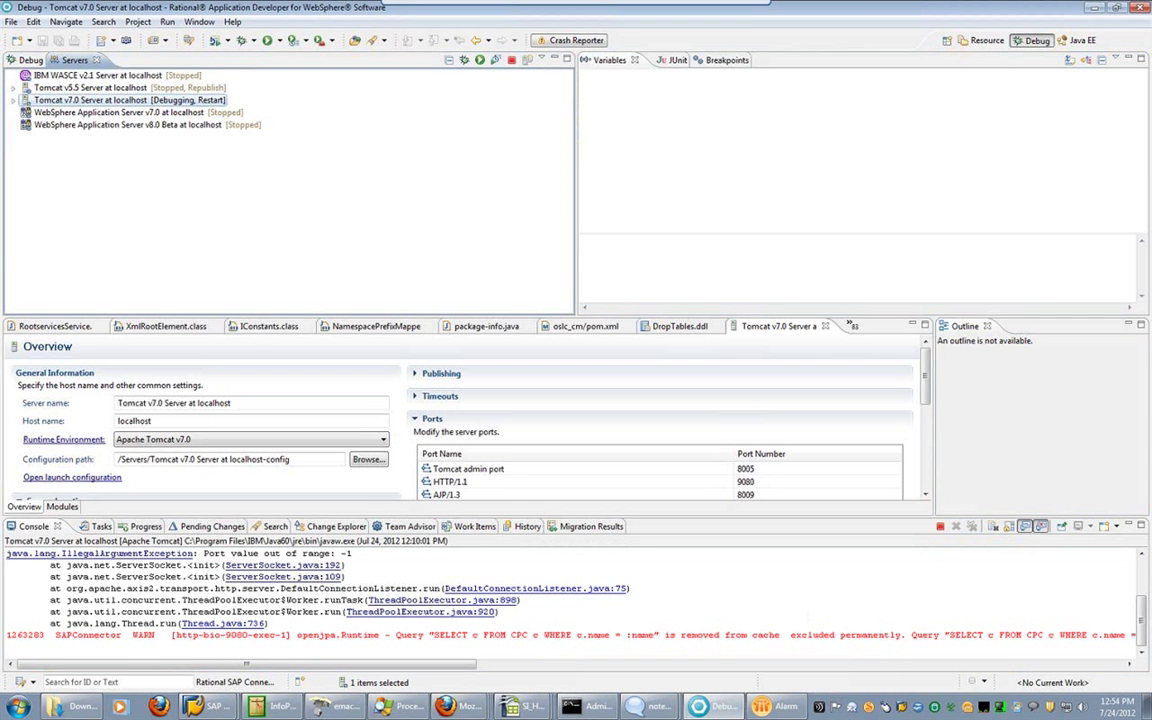
- Review the Tomcat v7.0 server's SAP connector output in the Rational Application Developer Console
mouse_move(706, 8)
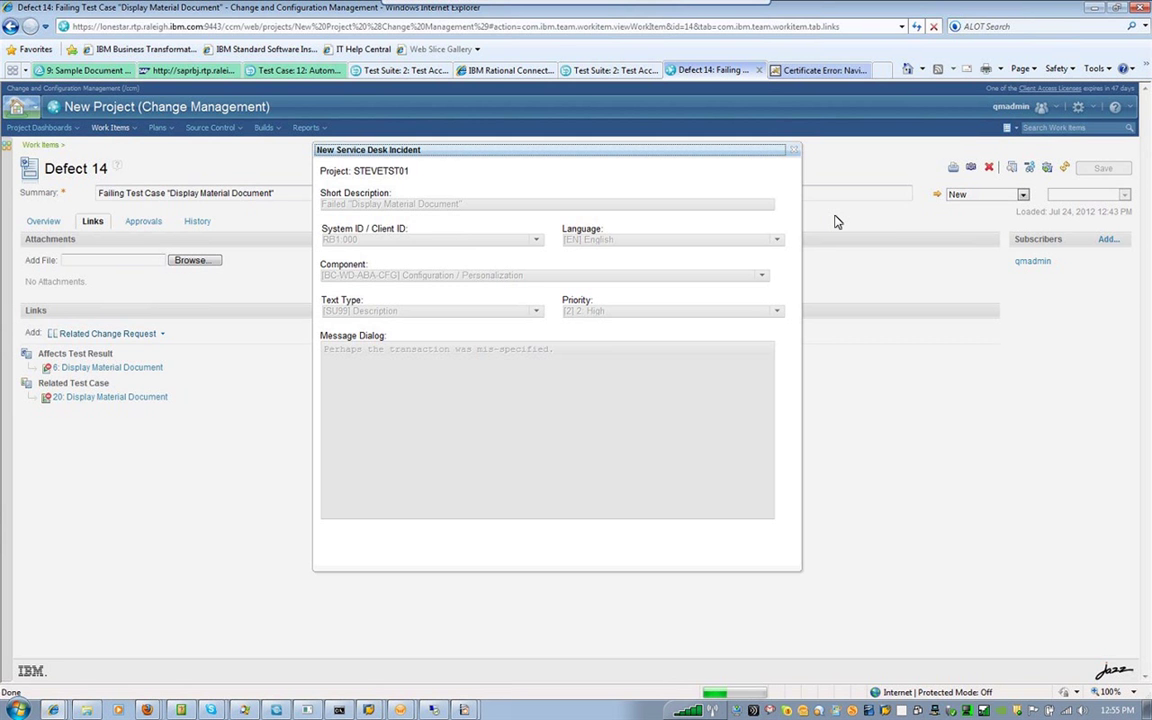
- Continue past the certificate error on the second tab, then return to Defect 14's incident form
click(818, 70)
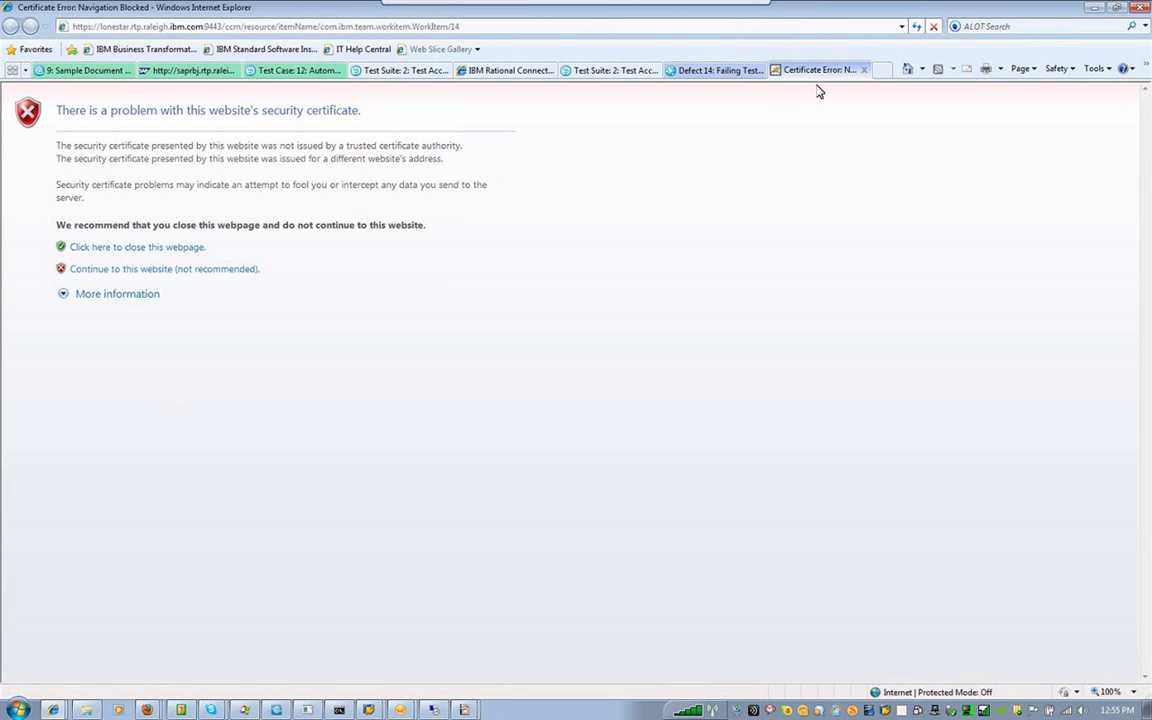
click(180, 269)
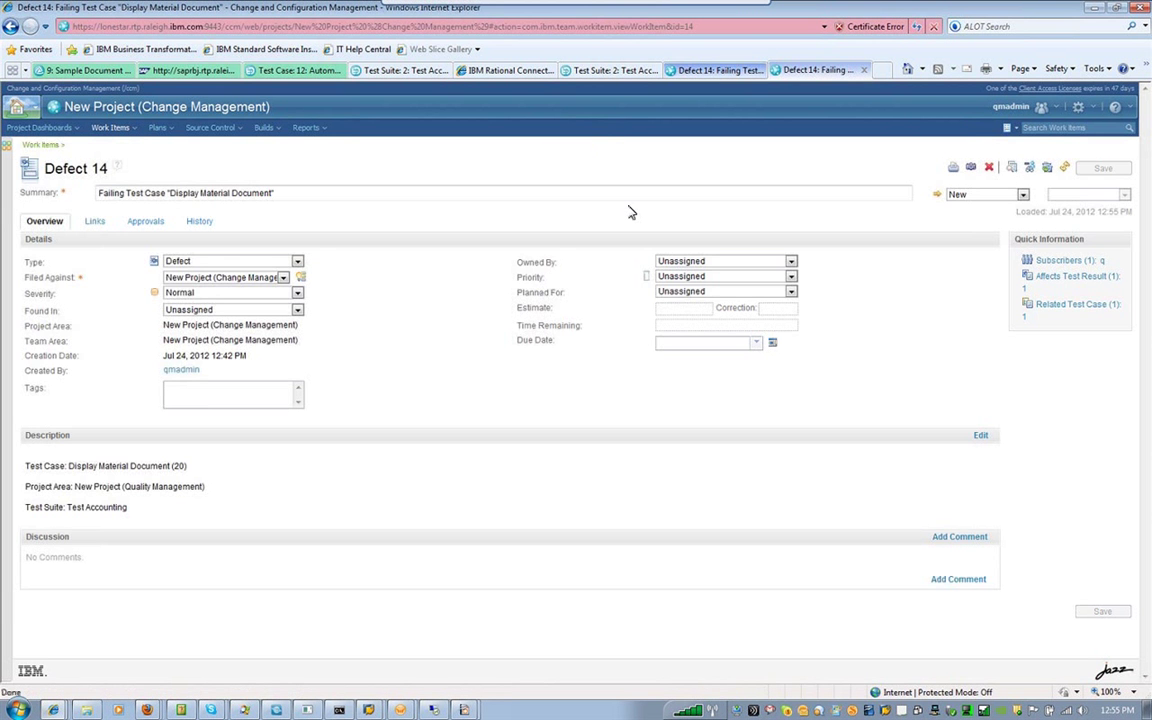
click(705, 69)
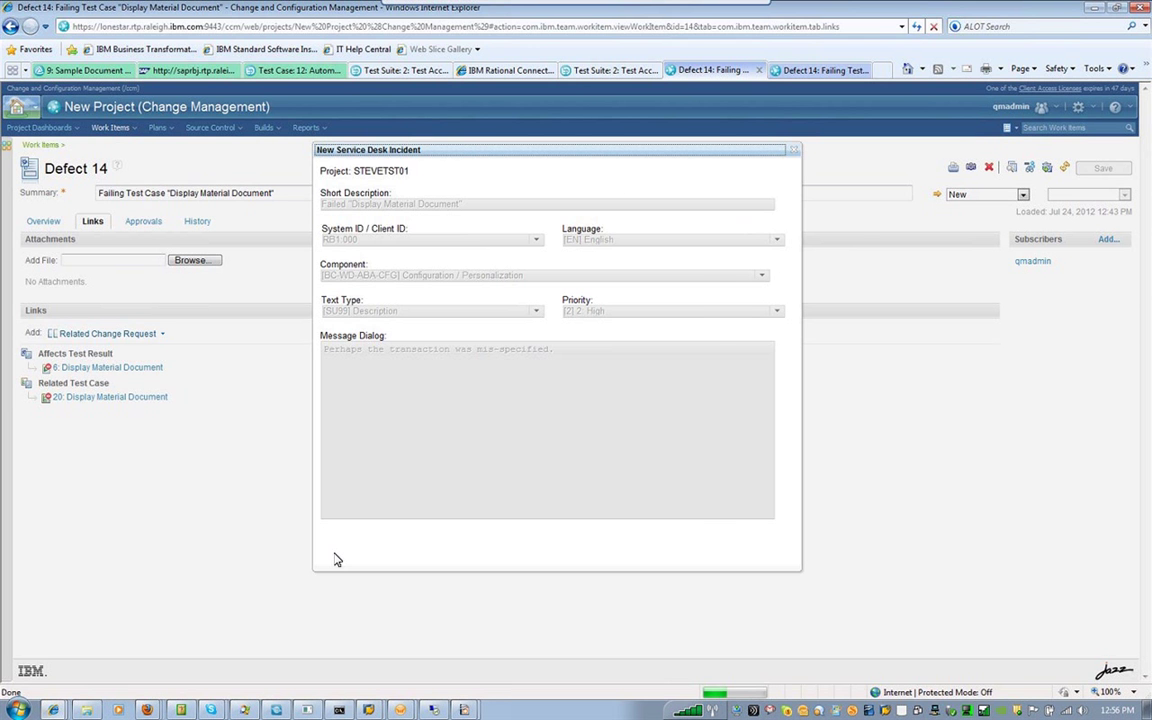
- Switch to the SmartCloud Meetings window and display the list of meeting participants
key(alt+Tab)
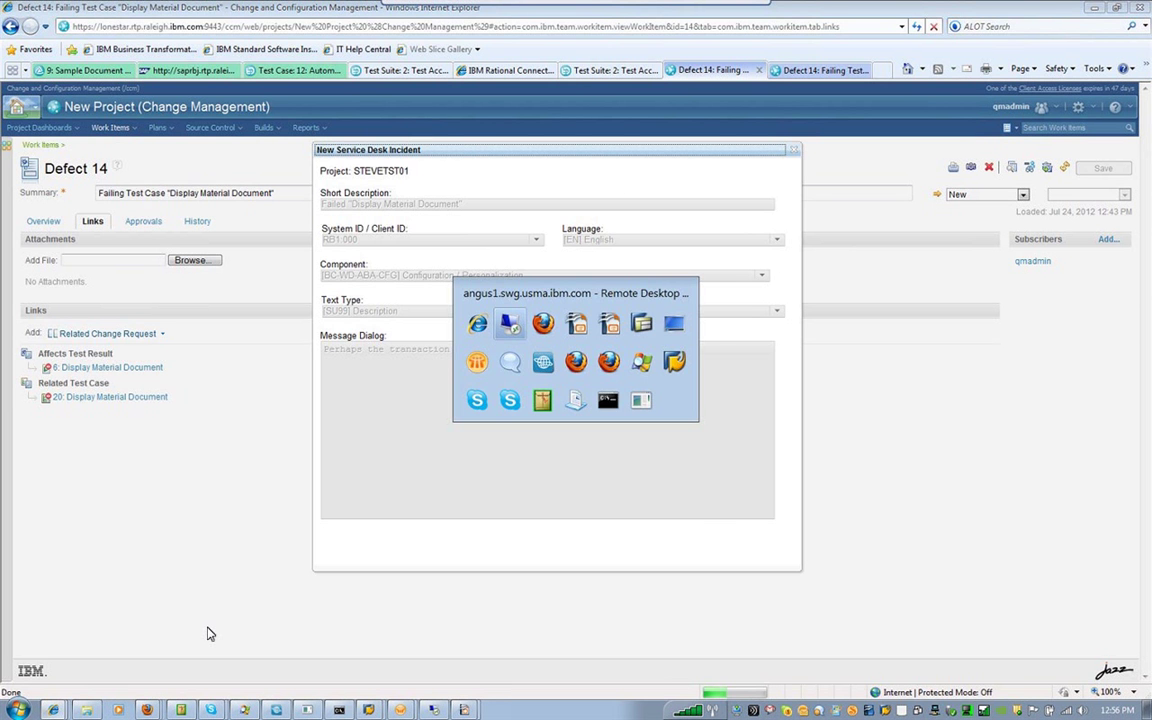
key(alt+Tab)
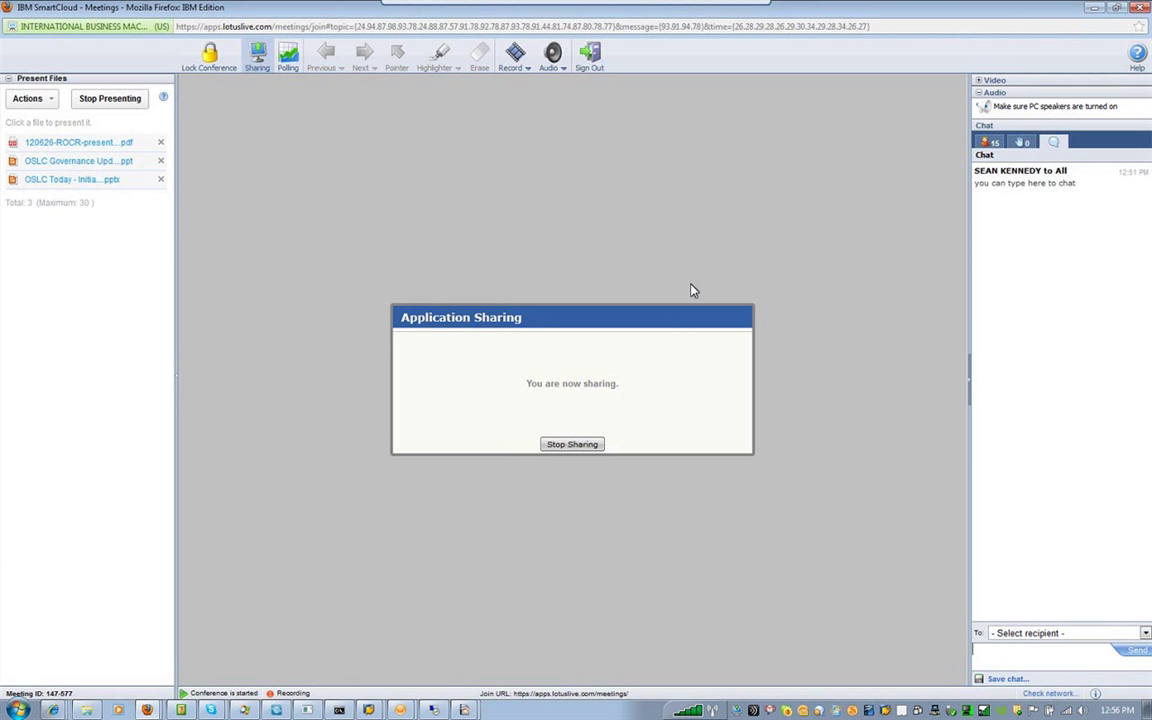
click(988, 142)
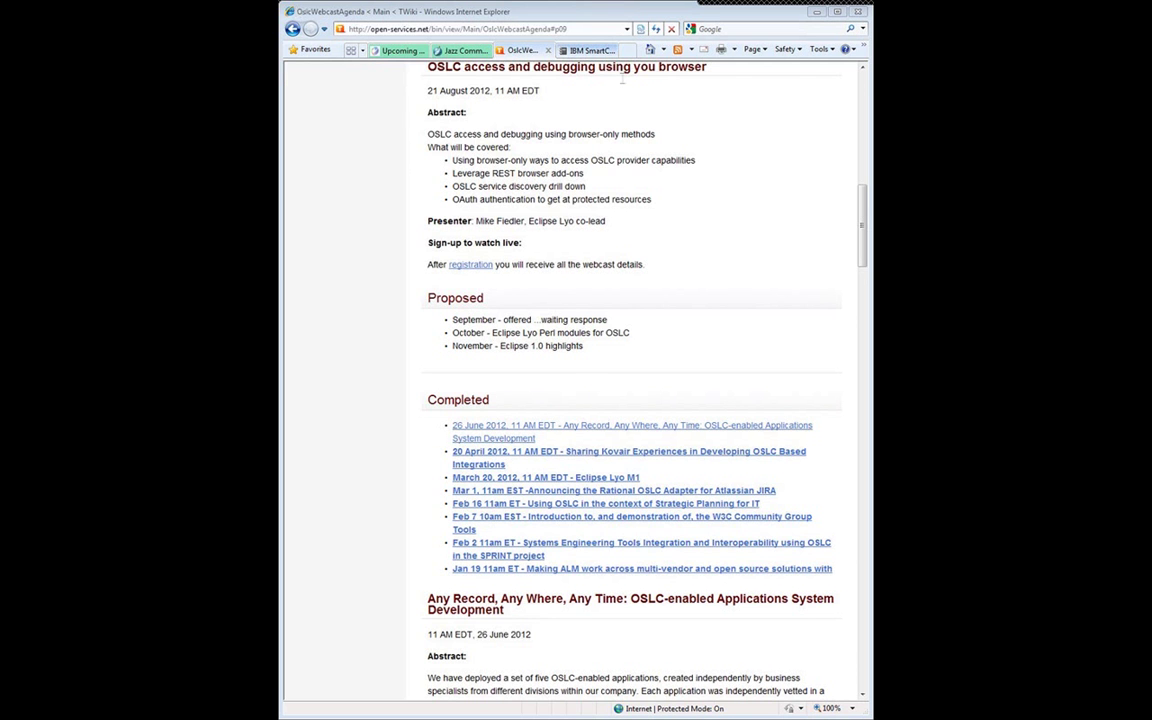
- Open the registration page for the Aug 21, 2012 OSLC debugging webcast and check its web address
click(588, 50)
click(595, 30)
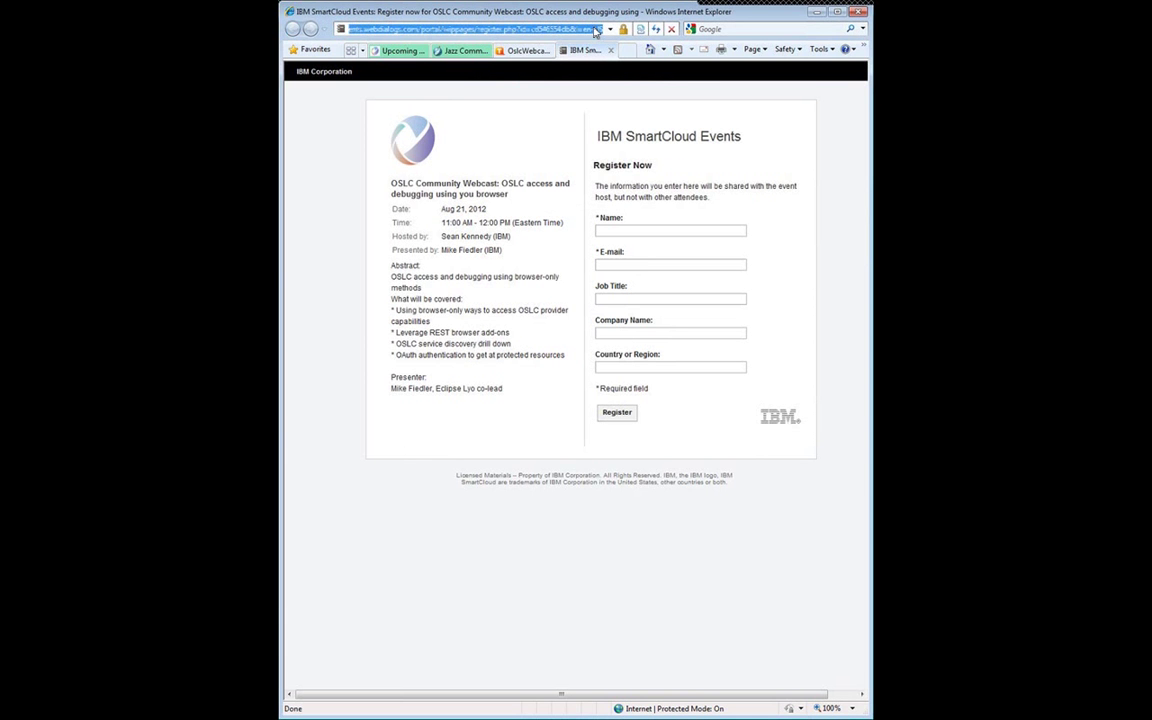
click(596, 570)
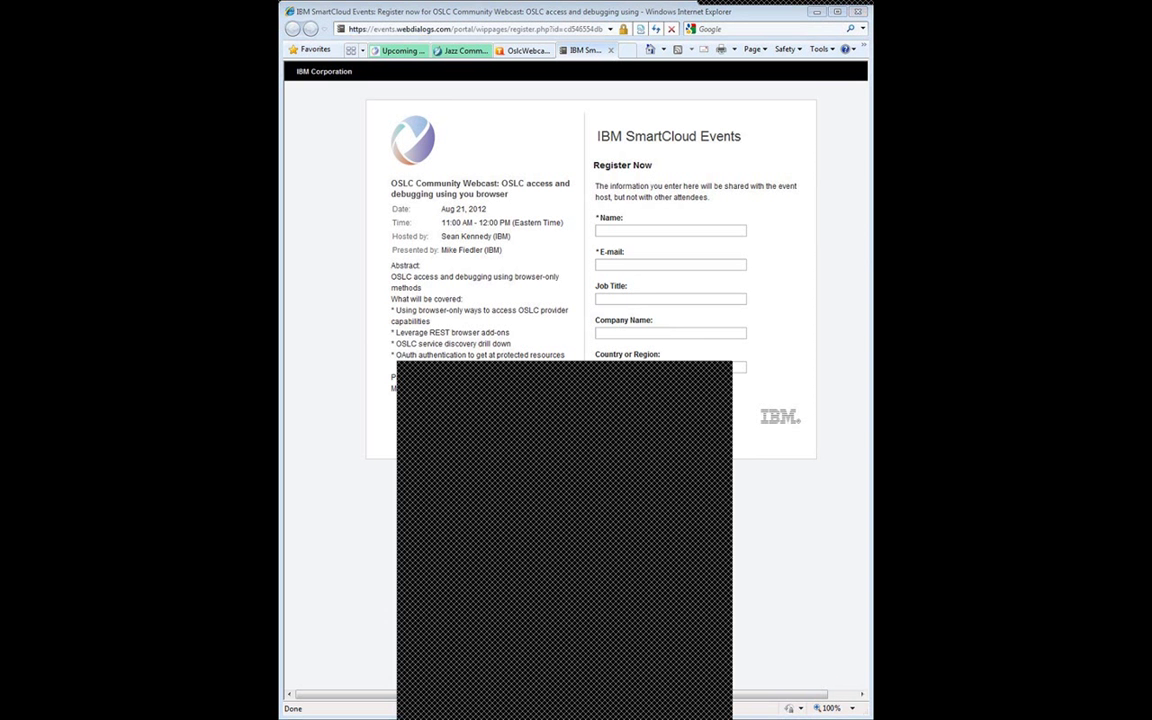